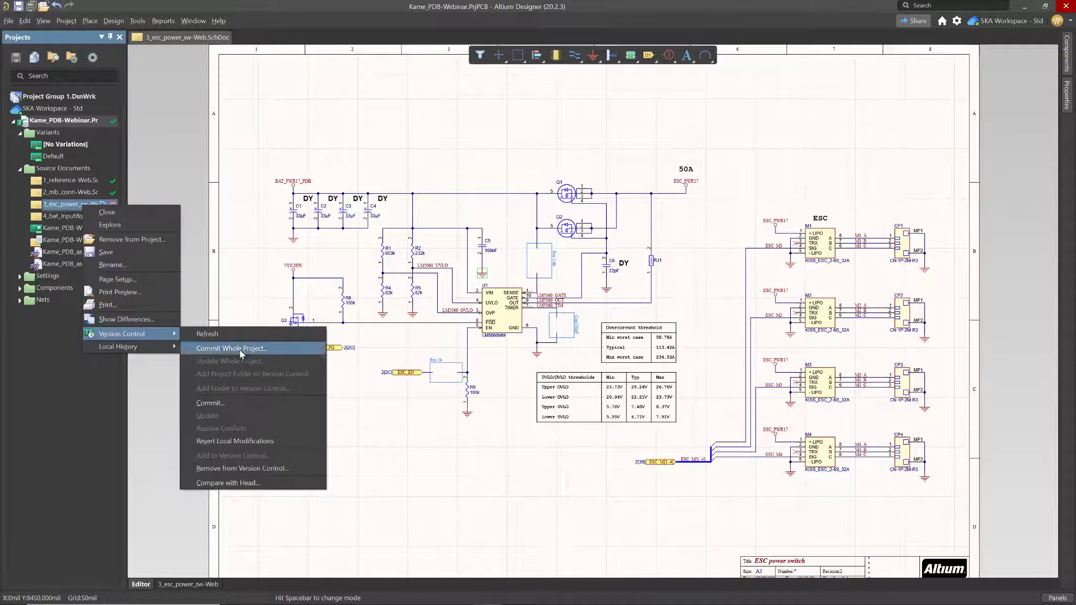
Commit and push the modified 3_esc_power_sw-Web.SchDoc of the project to version control
{"action": "left_click", "coordinate": [239, 349]}
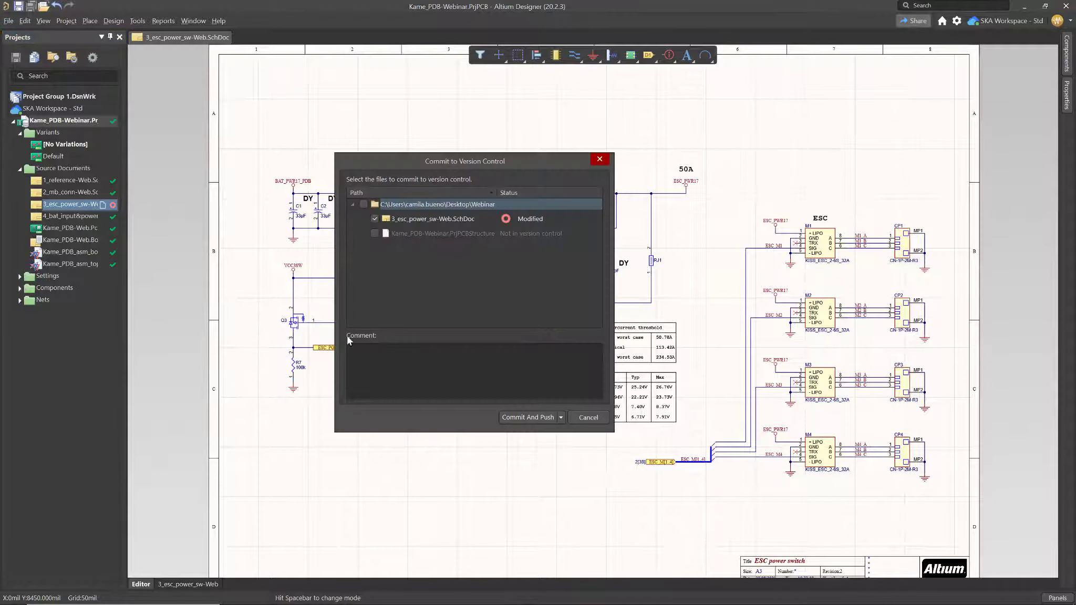
{"action": "left_click", "coordinate": [526, 412]}
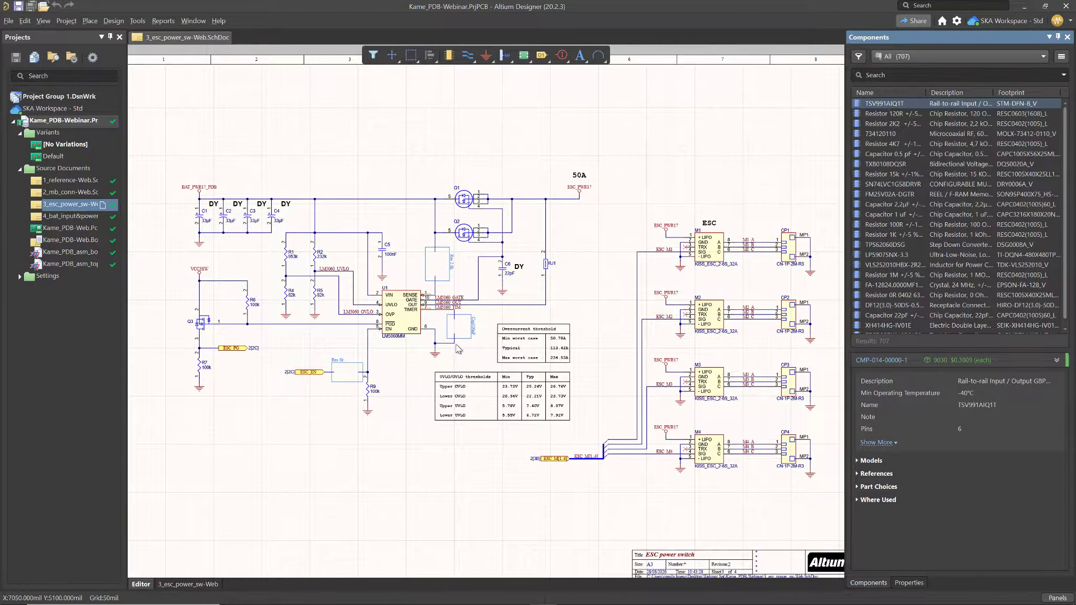
Search for CC0402KRX7R7BB104 among the components and extend the search to manufacturer parts
{"action": "scroll", "coordinate": [457, 349], "scroll_direction": "up", "scroll_amount": 8, "text": "ctrl"}
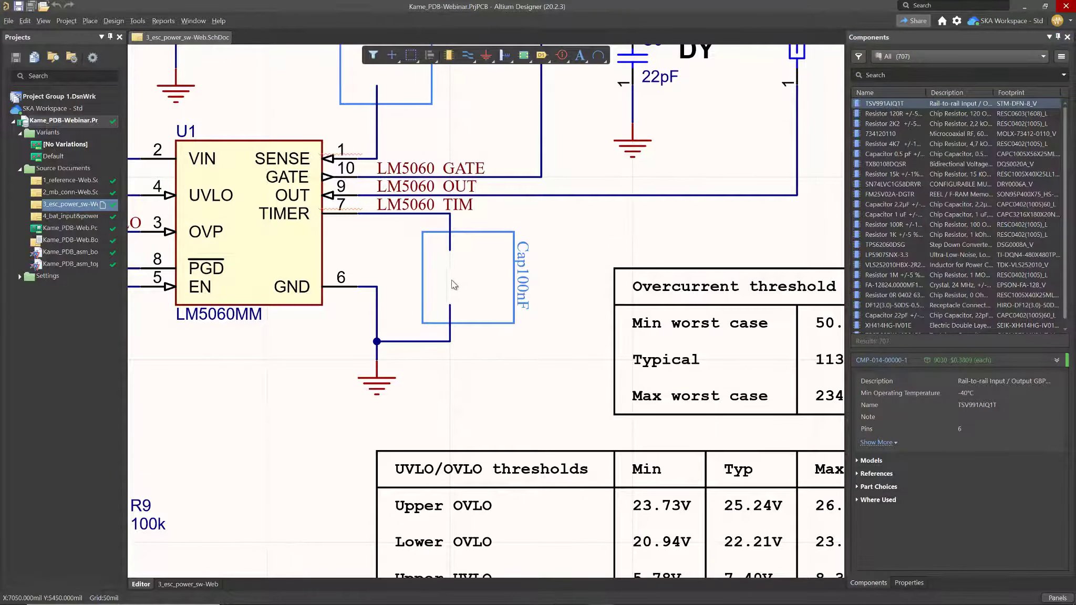
{"action": "left_click", "coordinate": [889, 73]}
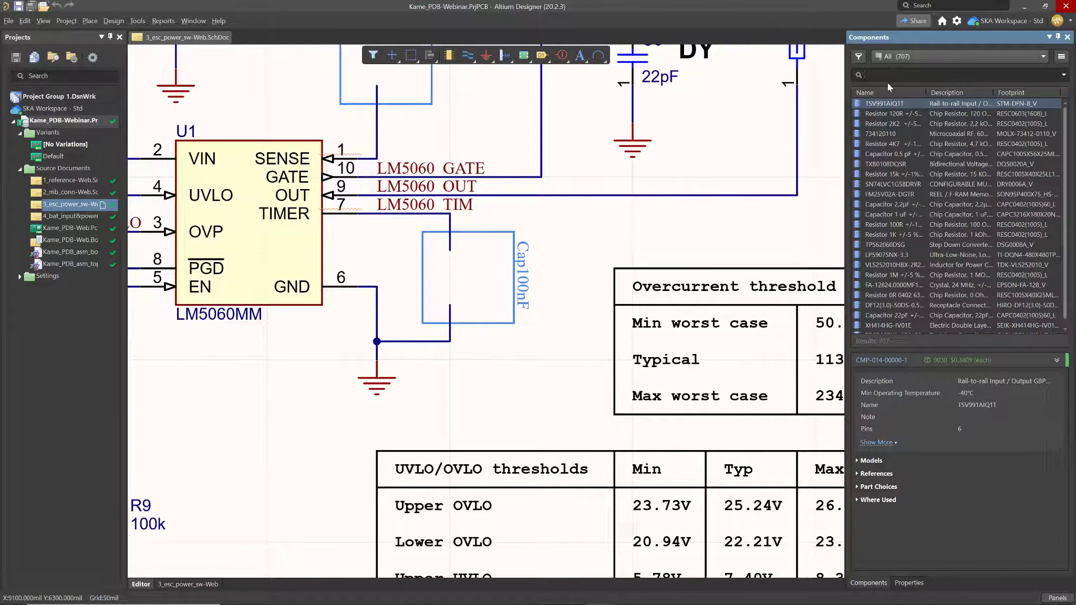
{"action": "type", "text": "CC0402KRX7R7BB104"}
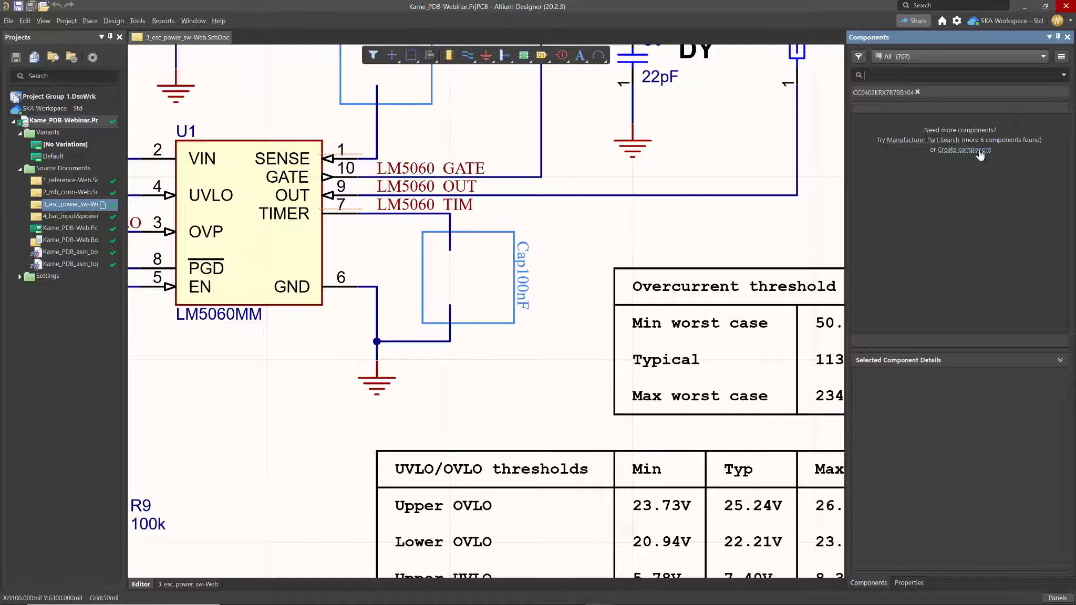
{"action": "left_click", "coordinate": [911, 145]}
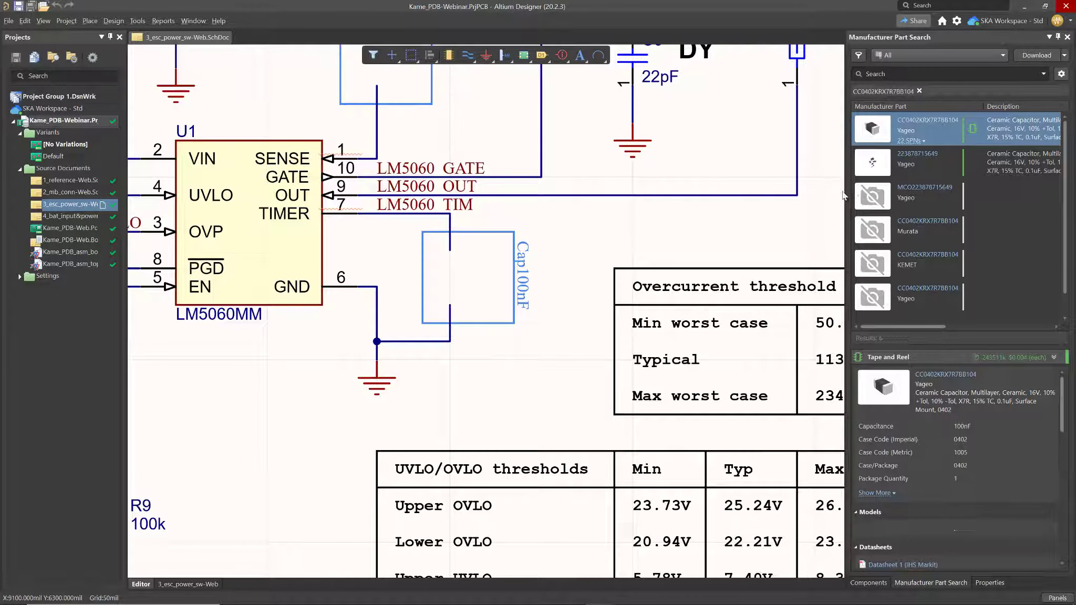
{"action": "left_click_drag", "start_coordinate": [843, 197], "coordinate": [703, 198]}
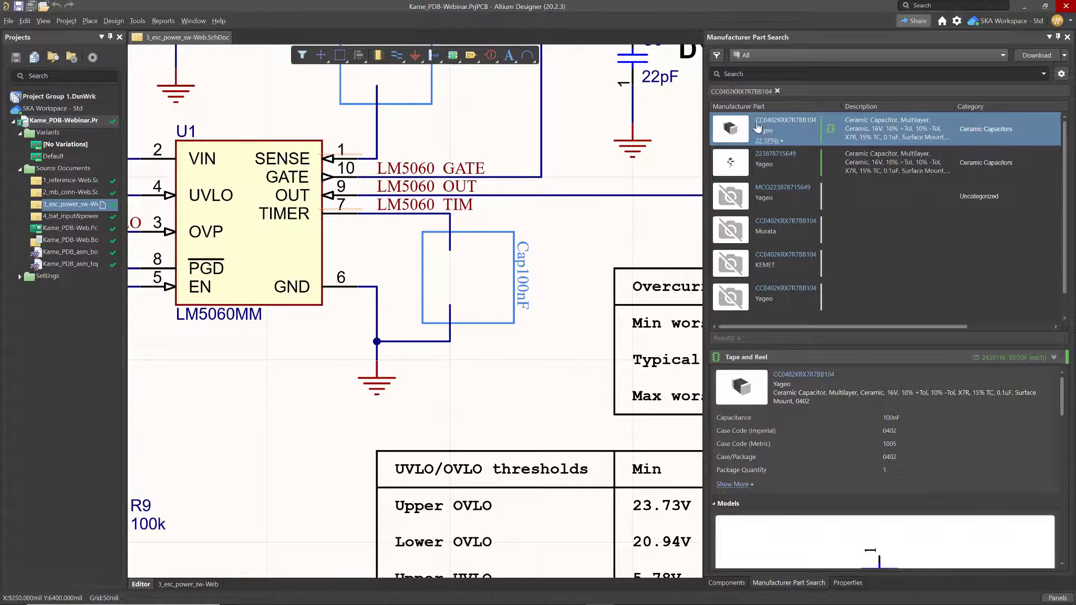
Acquire the Yageo CC0402KRX7R7BB104 part as a new component of type Capacitors
{"action": "right_click", "coordinate": [775, 129]}
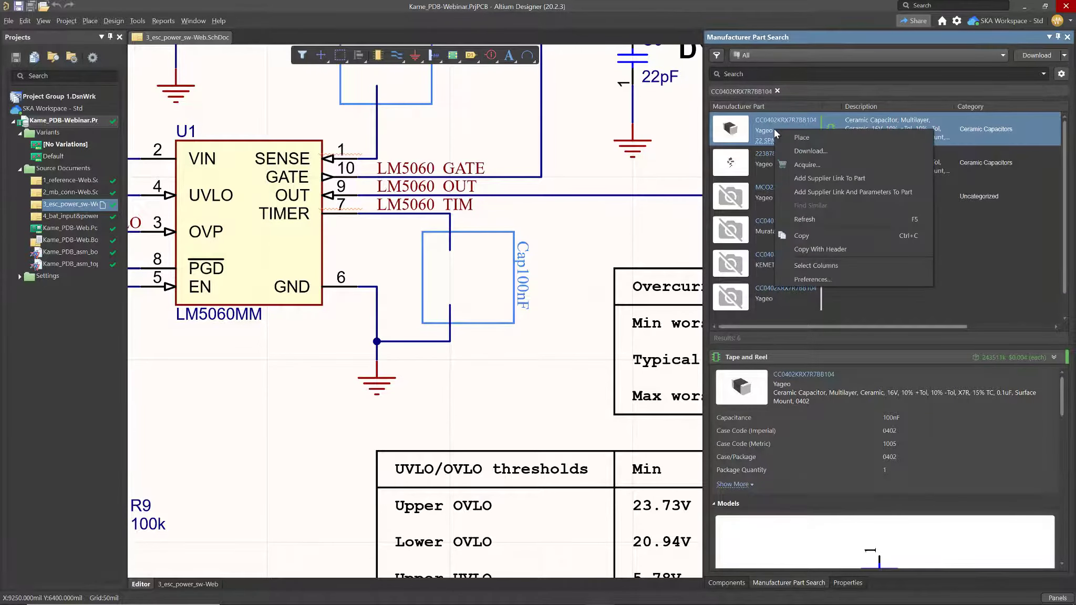
{"action": "left_click", "coordinate": [815, 165]}
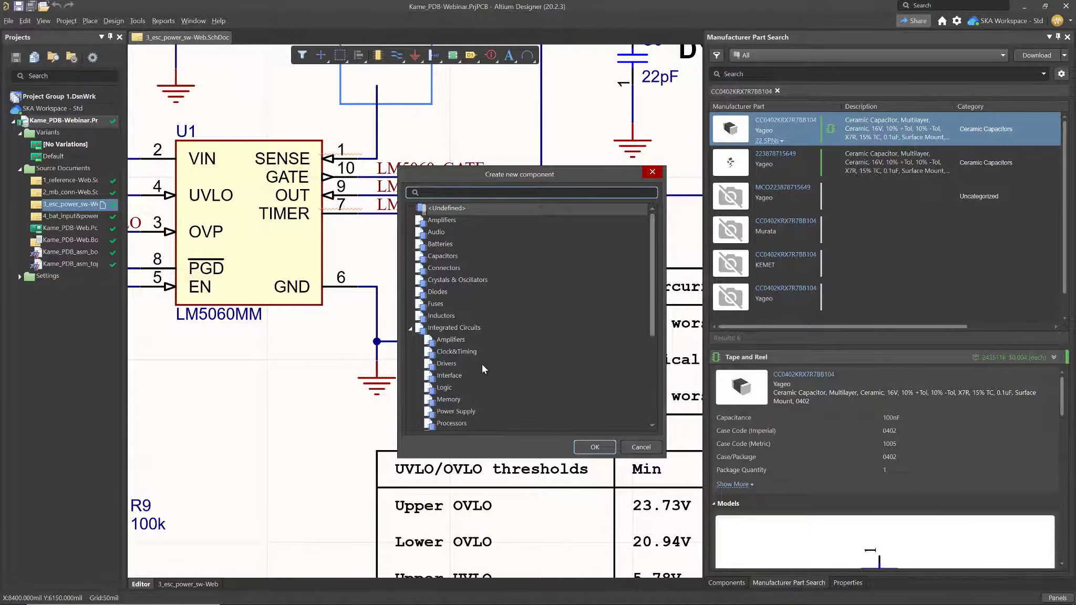
{"action": "left_click", "coordinate": [447, 257]}
{"action": "left_click", "coordinate": [595, 447]}
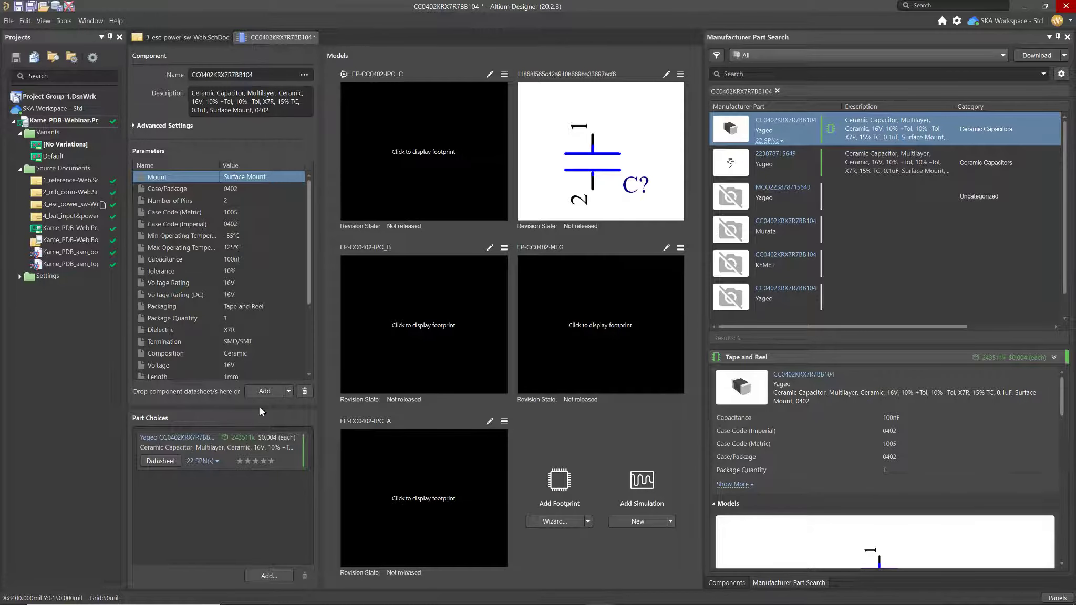
Preview the FP-CC0402-IPC_B footprint, then name the component "Cap 100nF - Web" and save it
{"action": "left_click", "coordinate": [438, 373]}
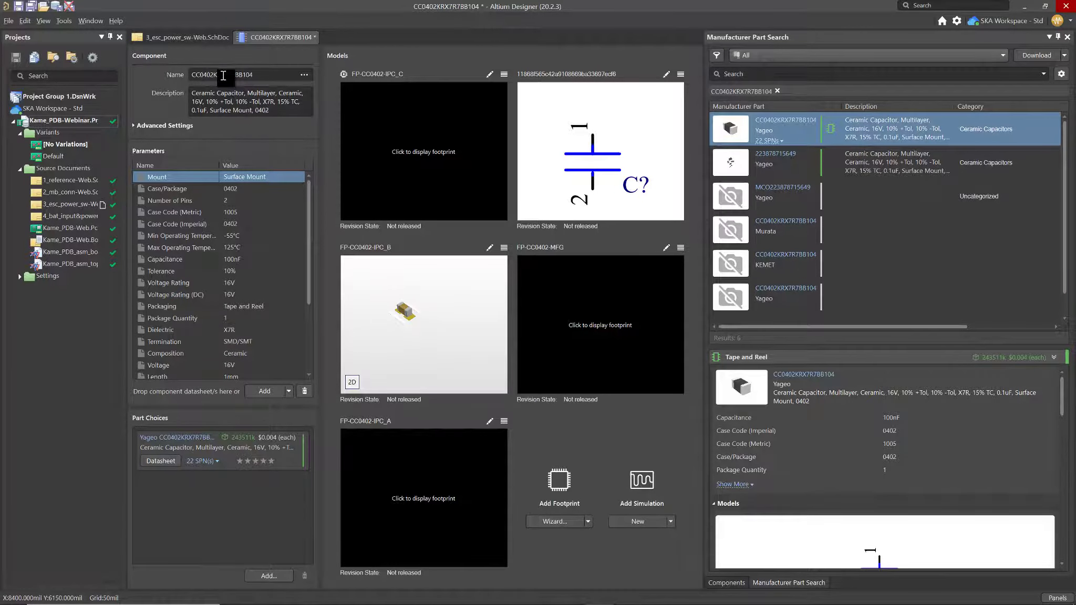
{"action": "double_click", "coordinate": [249, 77]}
{"action": "type", "text": "Cap"}
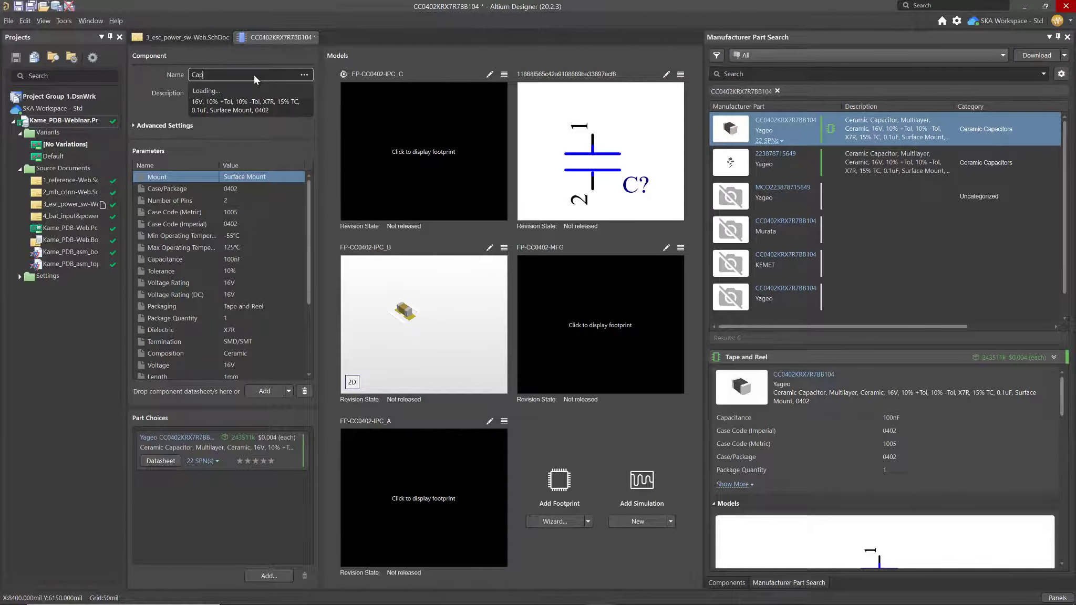
{"action": "type", "text": " 100"}
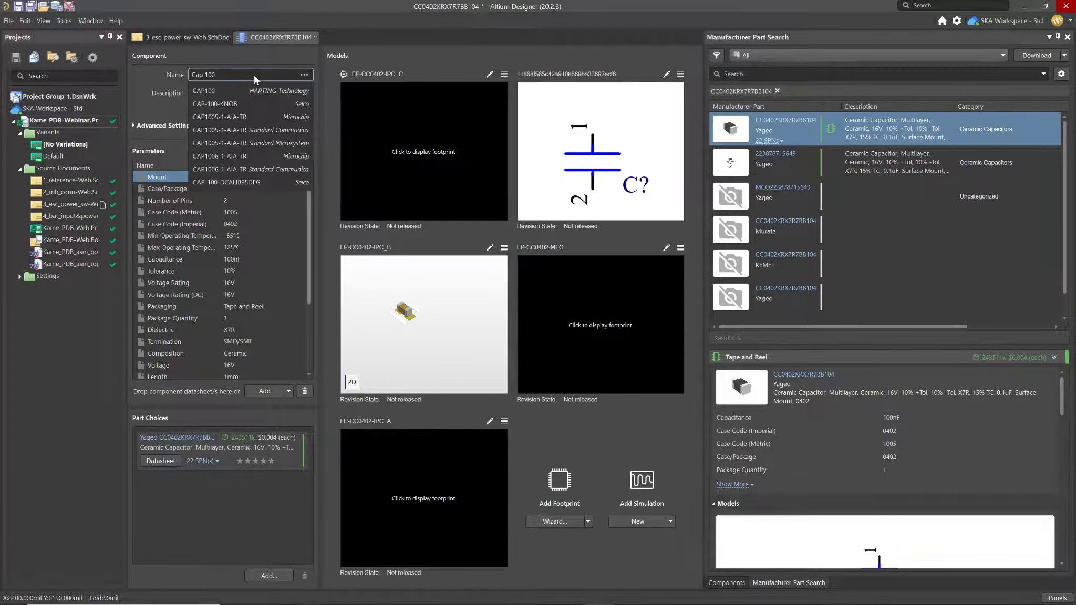
{"action": "type", "text": "nF - Web"}
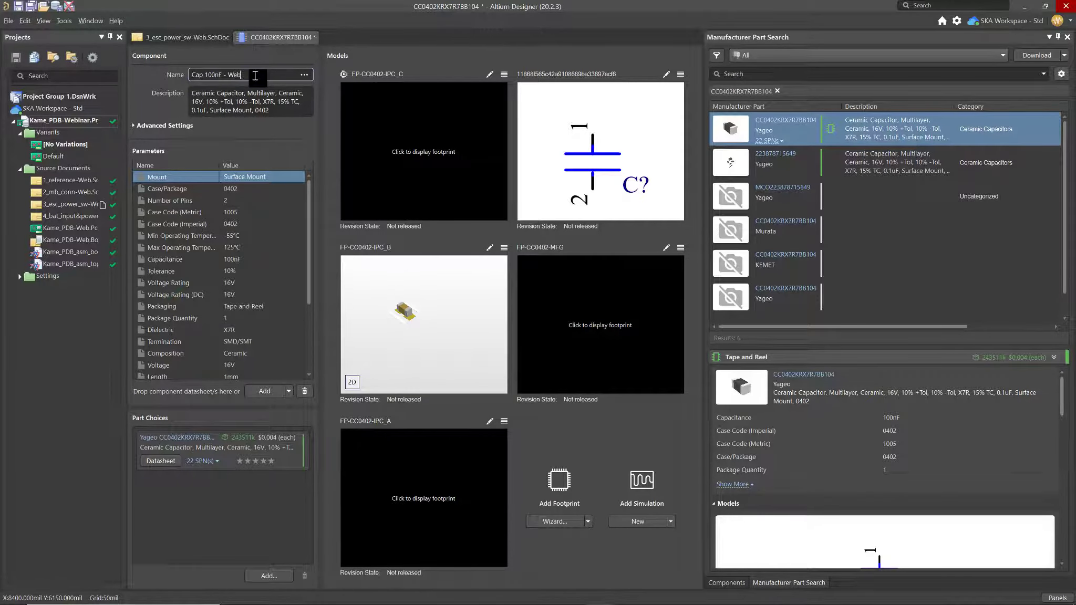
{"action": "right_click", "coordinate": [288, 39]}
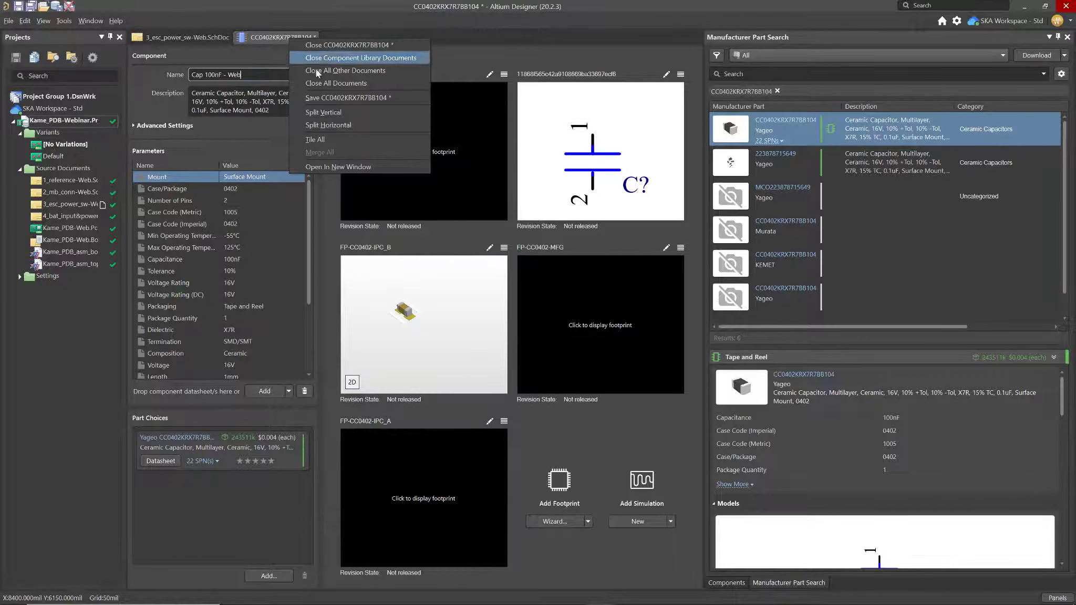
{"action": "left_click", "coordinate": [333, 94]}
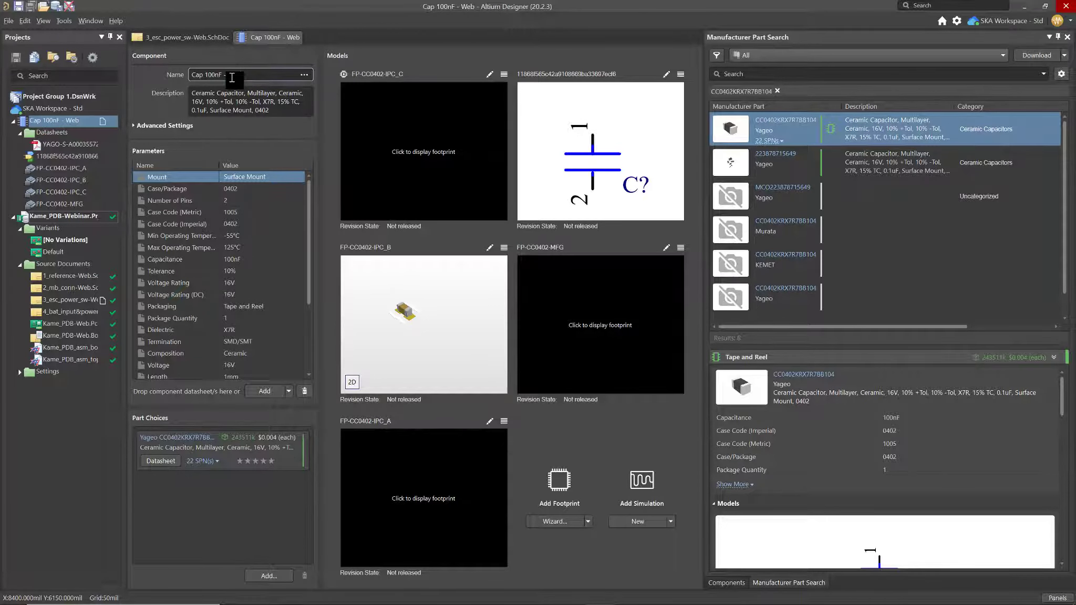
Copy the capacitor component's name and release the component to the server
{"action": "key", "text": "ctrl"}
{"action": "left_click", "coordinate": [57, 6]}
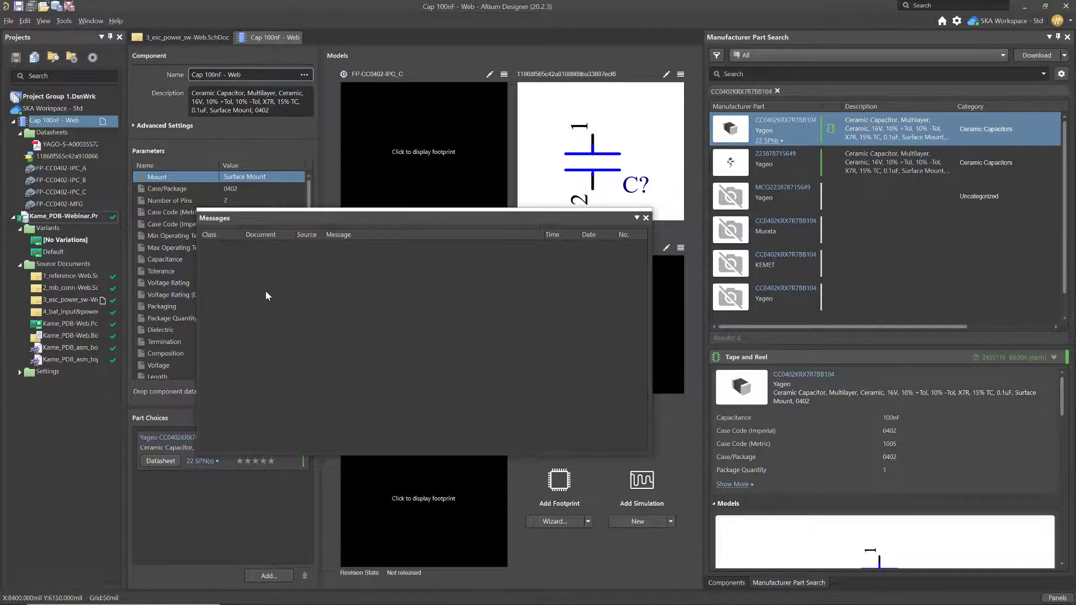
{"action": "left_click", "coordinate": [279, 314]}
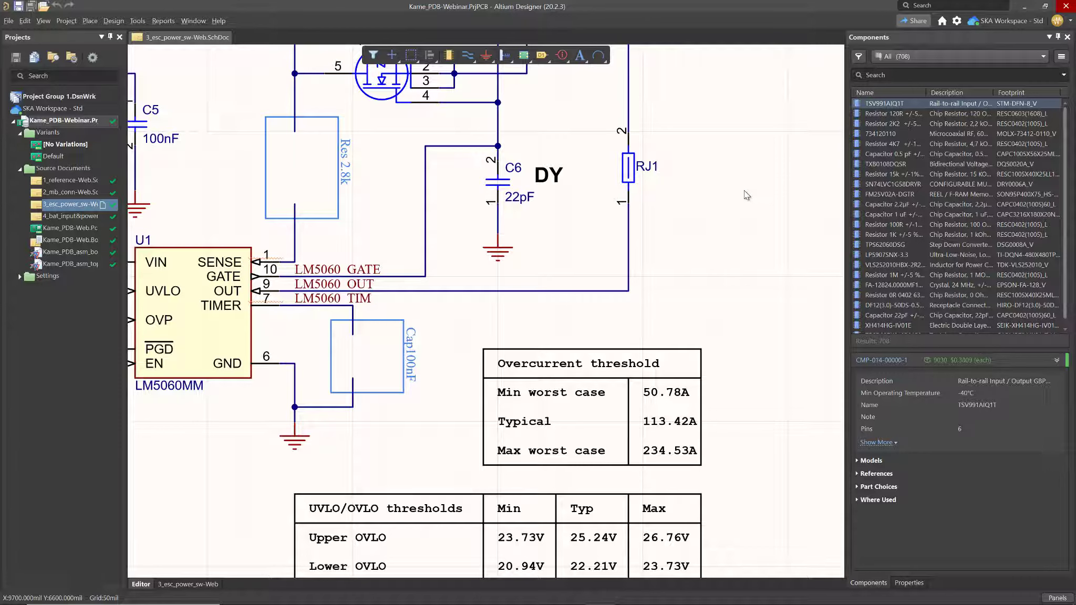
Find "Cap 100nF - Web" among the components and place it inside the Cap100nF box beside U1
{"action": "left_click", "coordinate": [892, 76]}
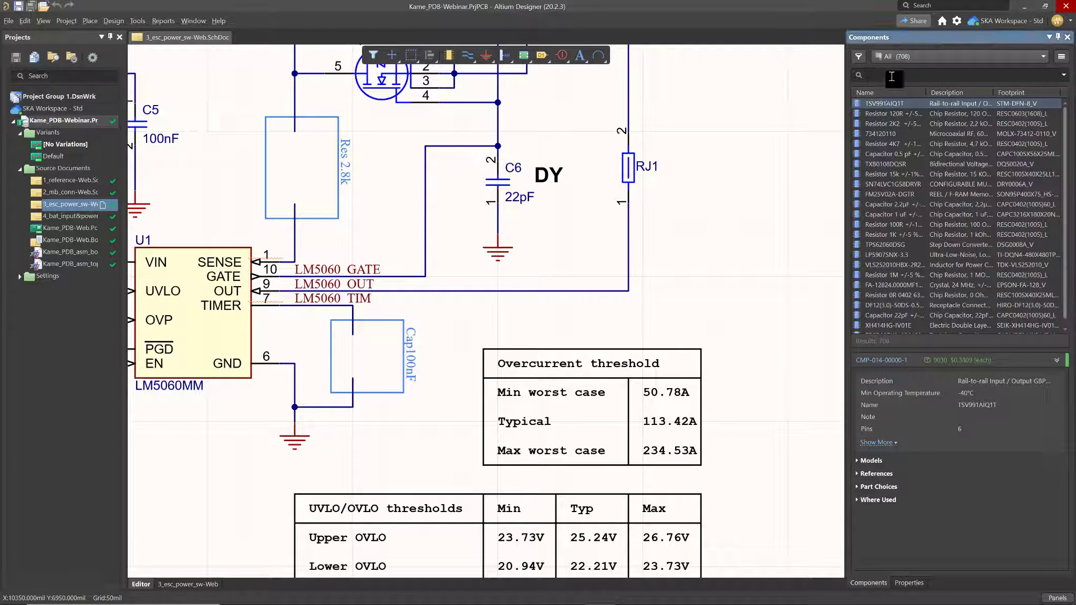
{"action": "key", "text": "ctrl+v"}
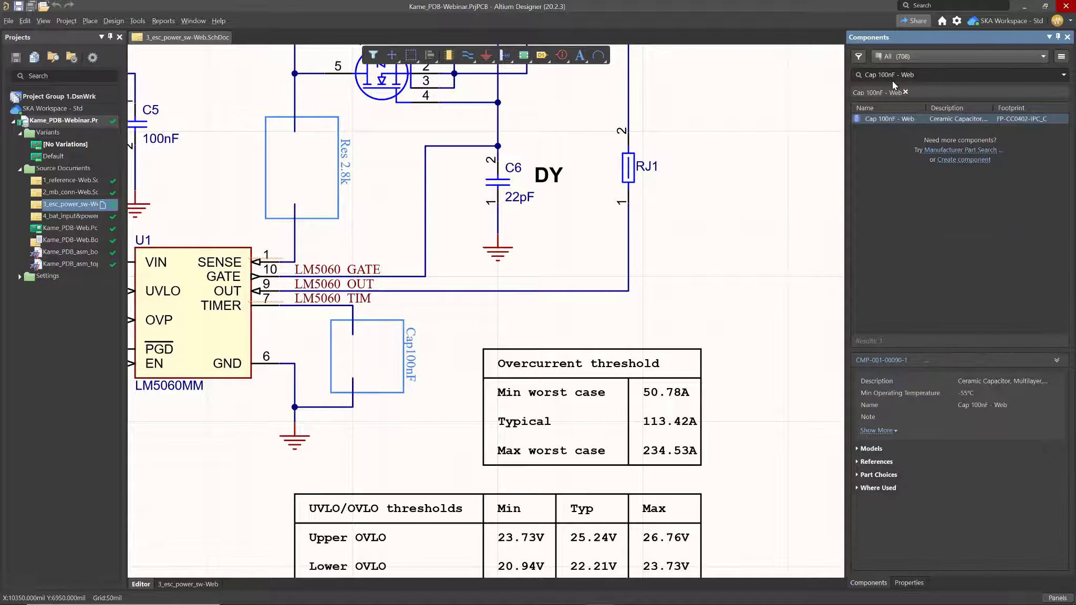
{"action": "right_click", "coordinate": [882, 124]}
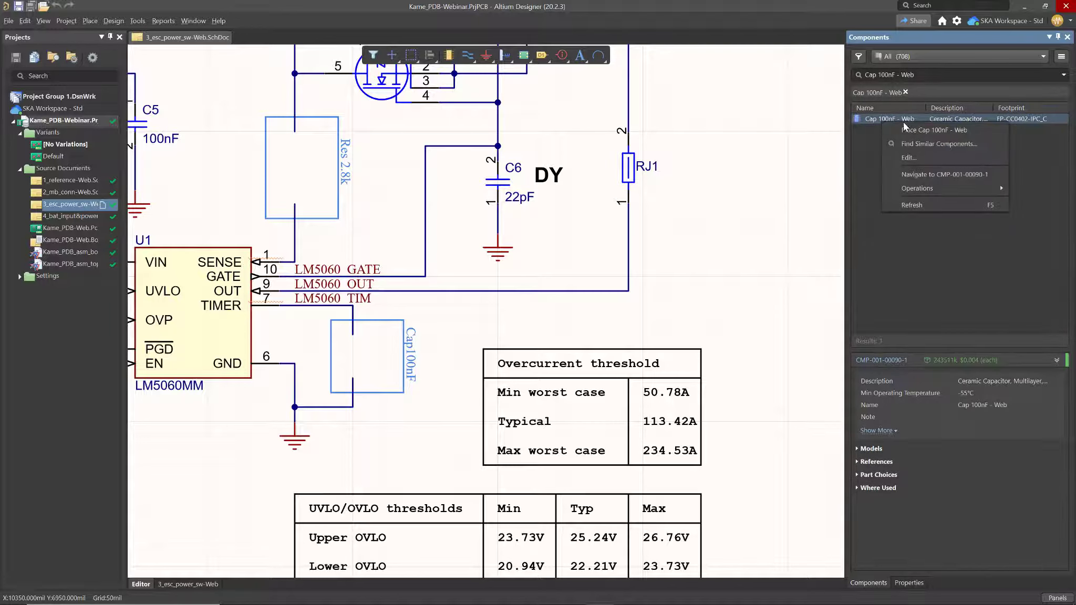
{"action": "left_click", "coordinate": [916, 131]}
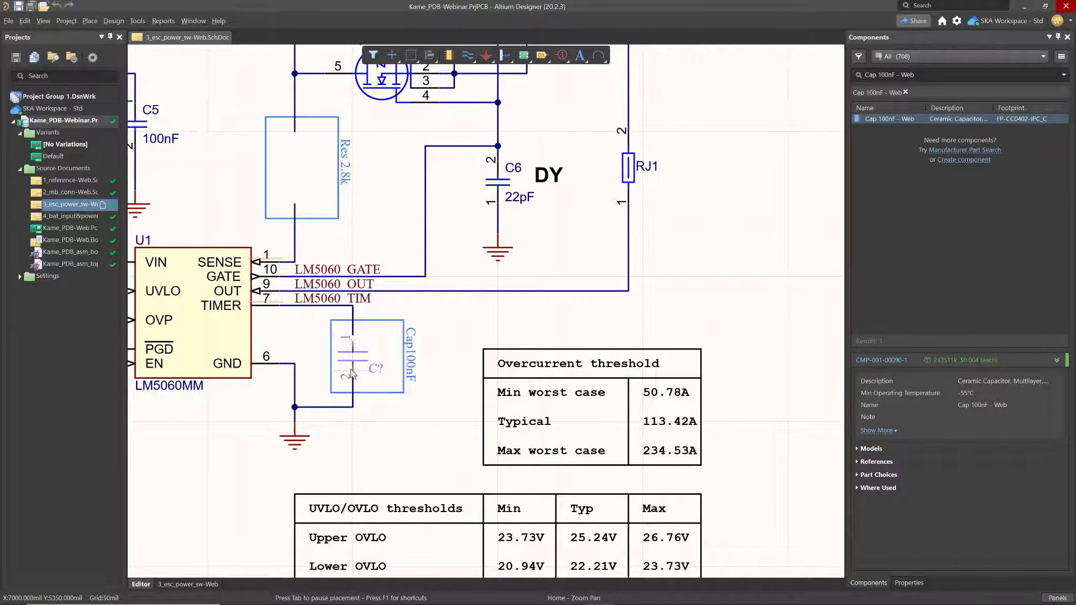
{"action": "left_click", "coordinate": [352, 373]}
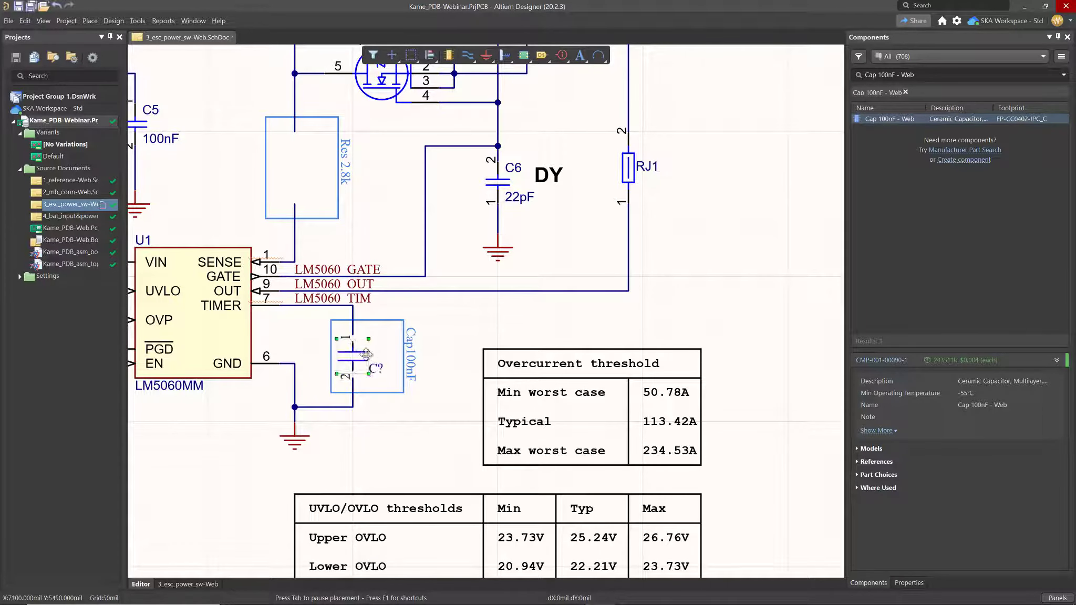
Wire the placed capacitor's pin 1 to the TIMER line and its pin 2 to the ground line of U1
{"action": "left_click", "coordinate": [379, 333]}
{"action": "left_click", "coordinate": [352, 330]}
{"action": "left_click", "coordinate": [352, 339]}
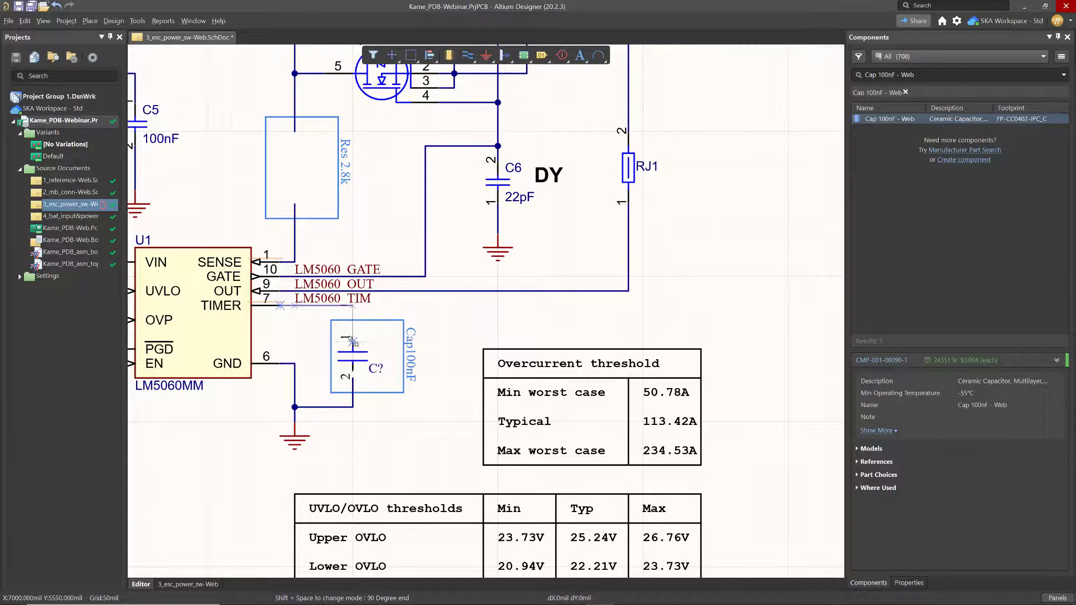
{"action": "left_click", "coordinate": [352, 383]}
{"action": "left_click_drag", "start_coordinate": [353, 379], "coordinate": [357, 372]}
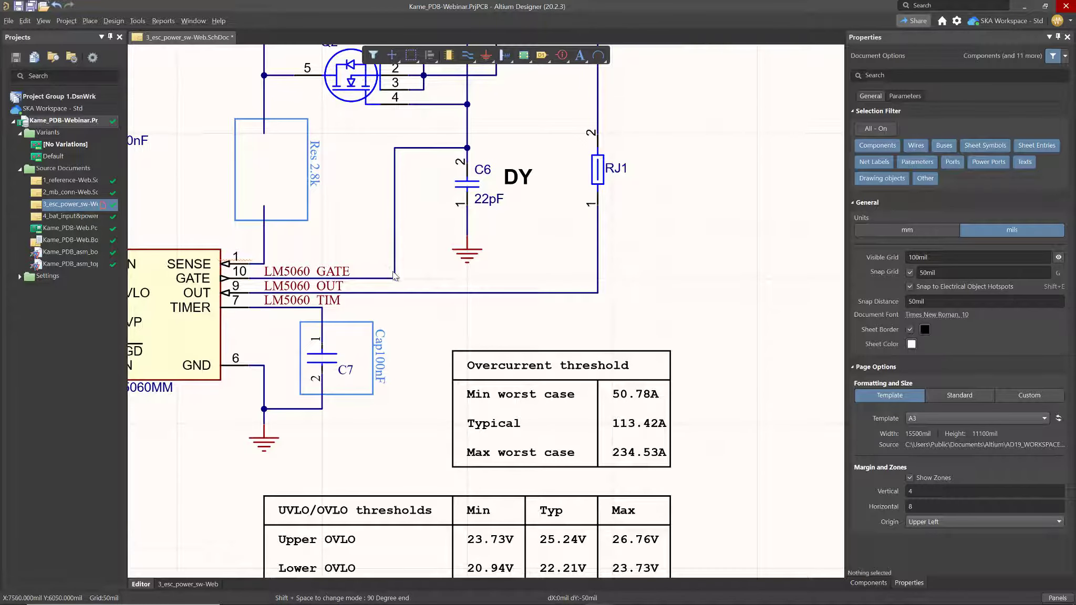
Search the components for RC0402FR-072K8L, the resistor for the empty Res 2.8k box
{"action": "scroll", "coordinate": [382, 278], "scroll_direction": "up", "scroll_amount": 1}
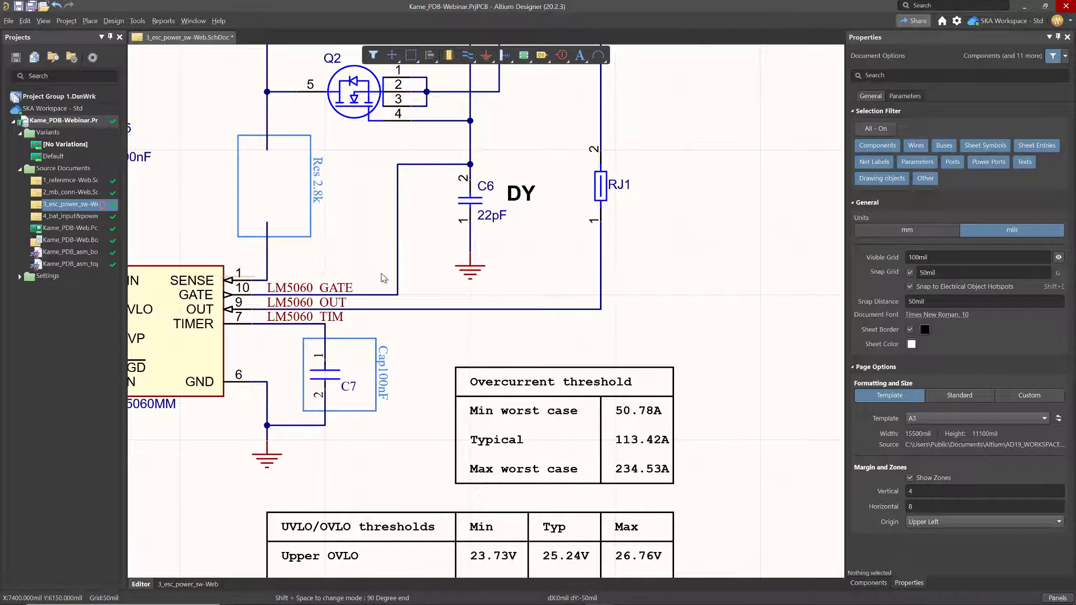
{"action": "right_click_drag", "start_coordinate": [358, 223], "coordinate": [440, 299]}
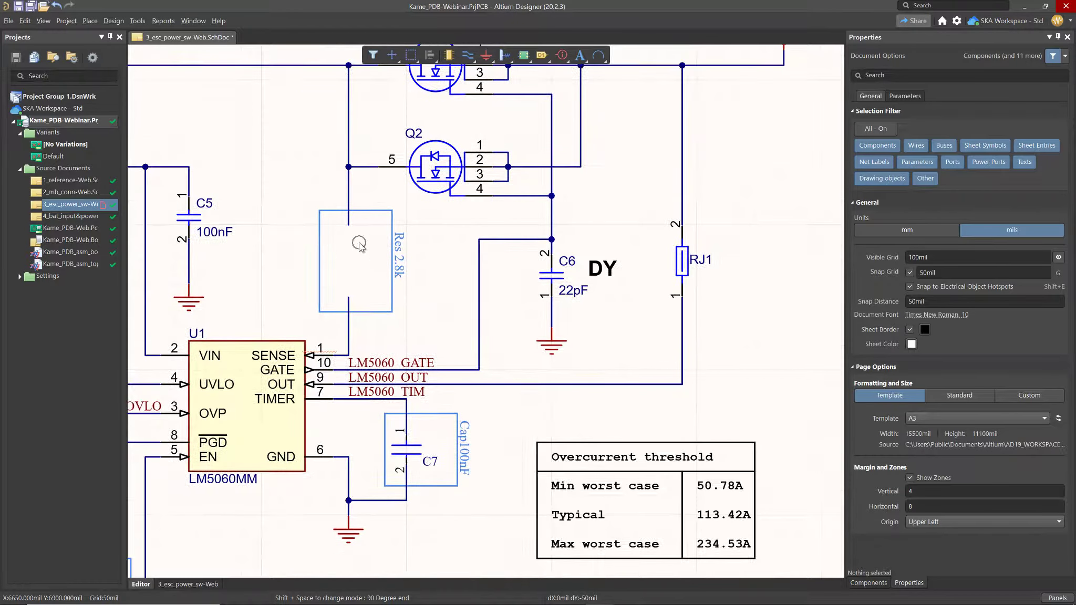
{"action": "left_click", "coordinate": [869, 582]}
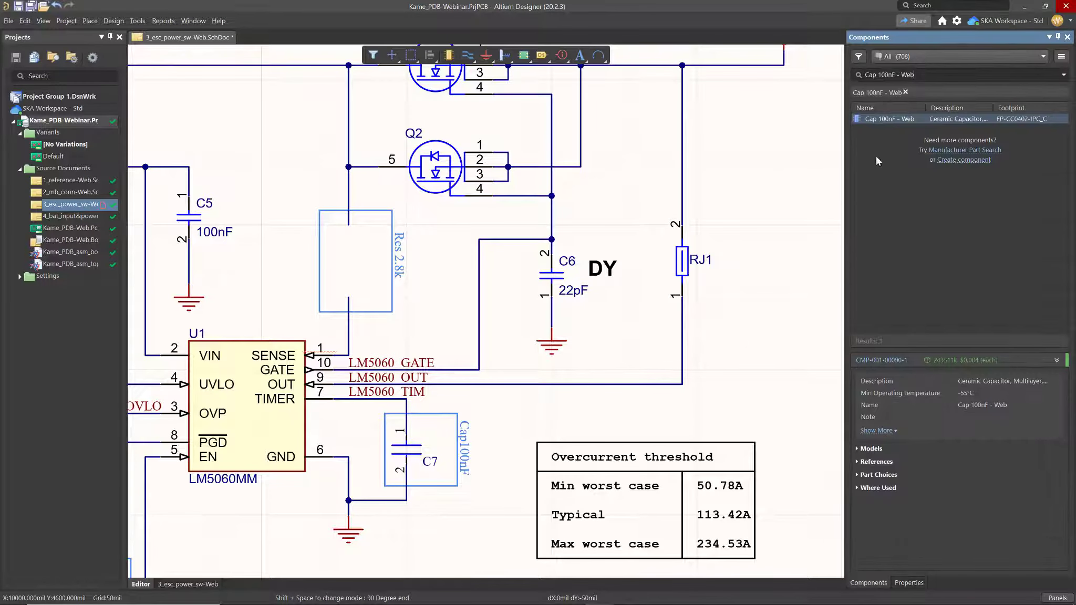
{"action": "left_click", "coordinate": [906, 92]}
{"action": "type", "text": "RC0402FR-072K8L"}
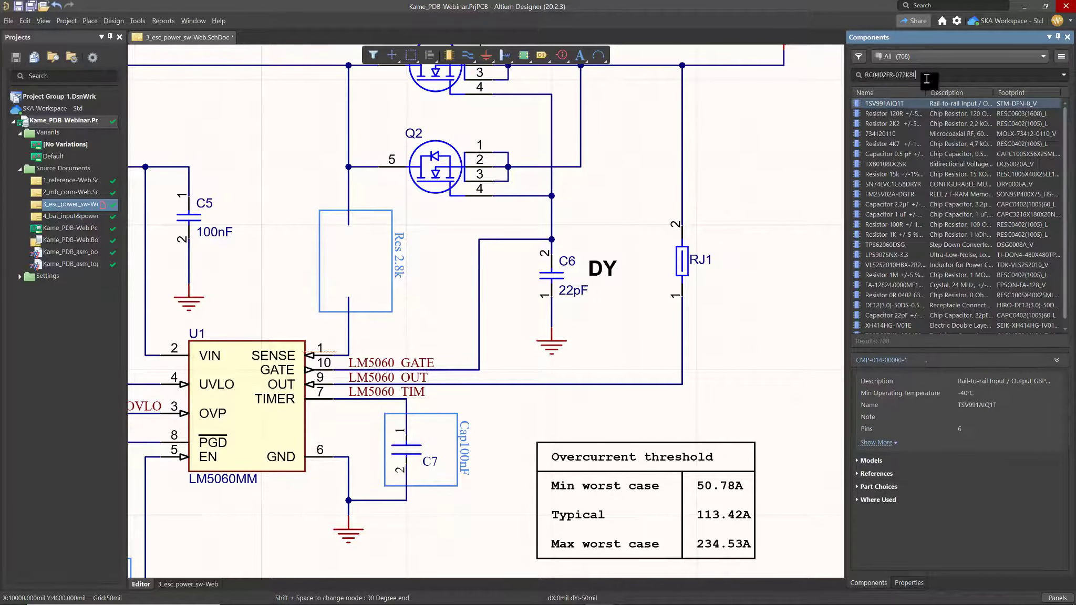
{"action": "key", "text": "Return"}
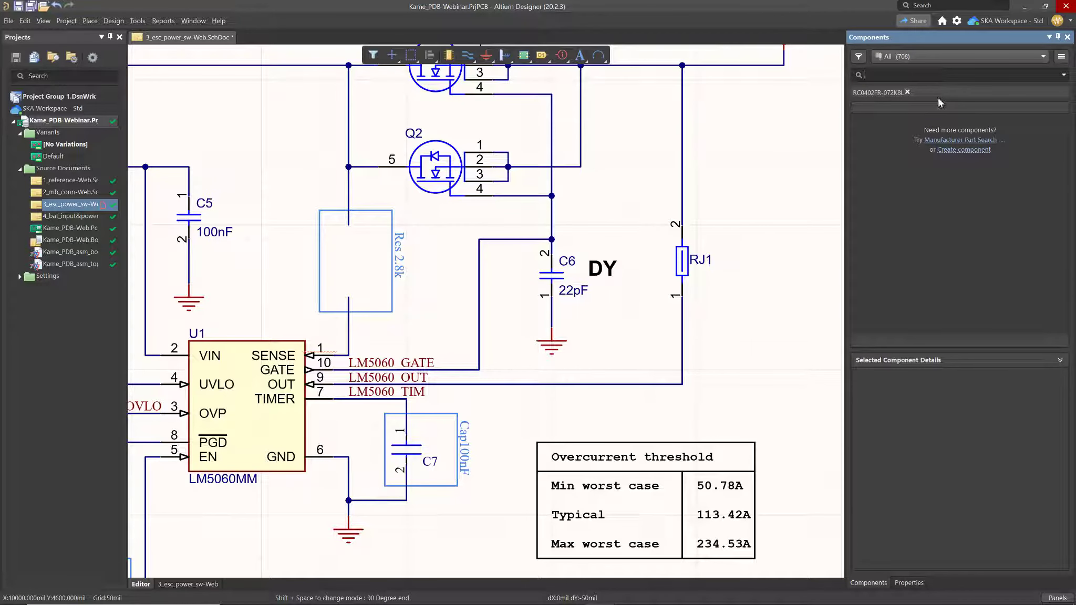
Create a new component of type Resistors
{"action": "left_click", "coordinate": [954, 151]}
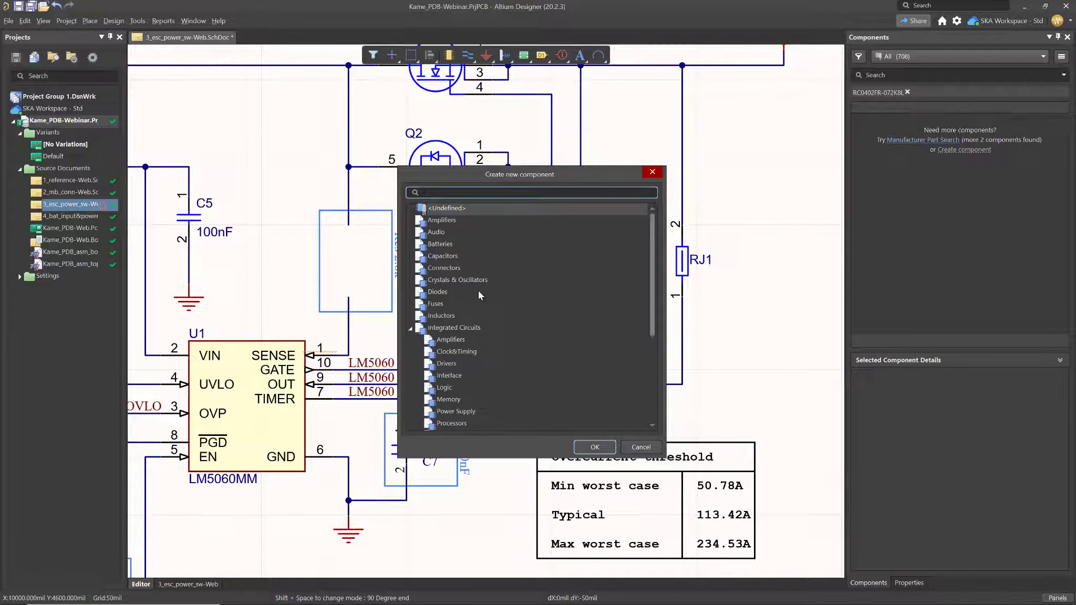
{"action": "scroll", "coordinate": [468, 319], "scroll_direction": "down", "scroll_amount": 4}
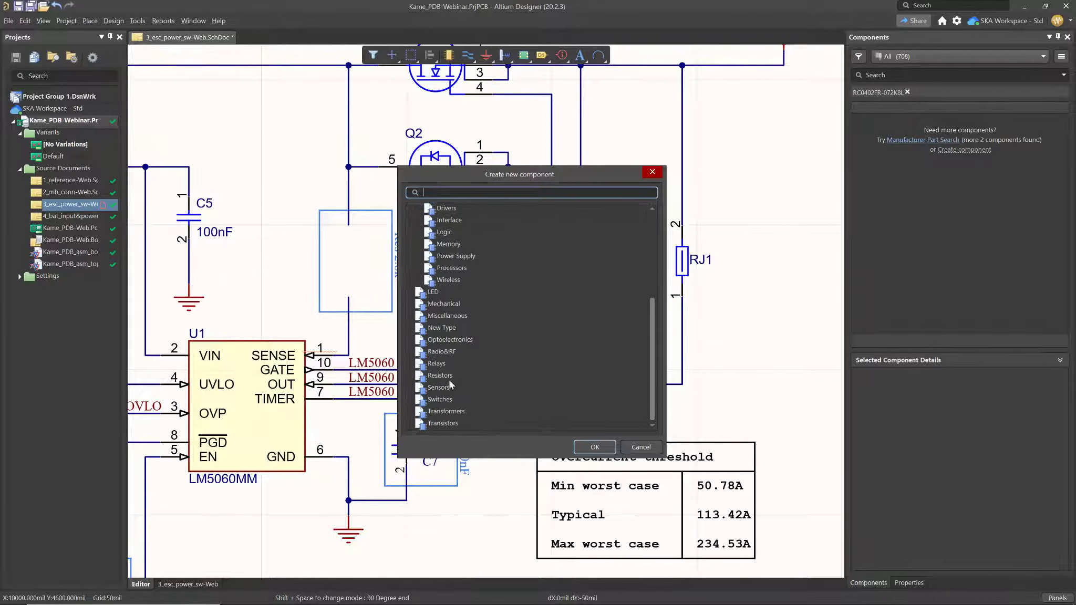
{"action": "left_click", "coordinate": [448, 376]}
{"action": "left_click", "coordinate": [589, 449]}
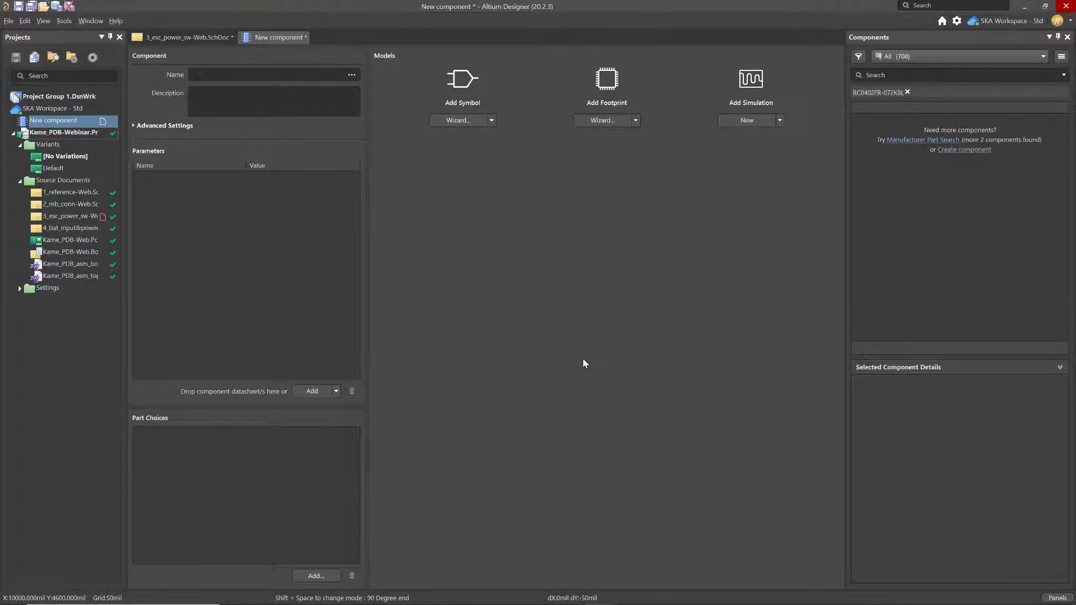
Name the new resistor component "Res 2.8k - Web"
{"action": "left_click", "coordinate": [218, 77]}
{"action": "type", "text": "Res"}
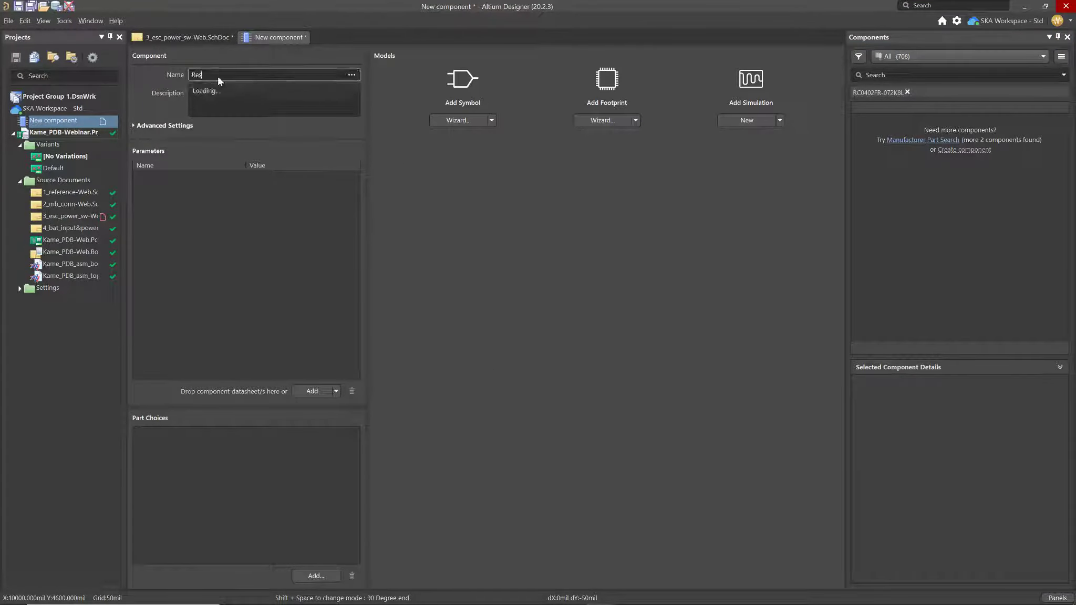
{"action": "type", "text": " 2.8k-Web"}
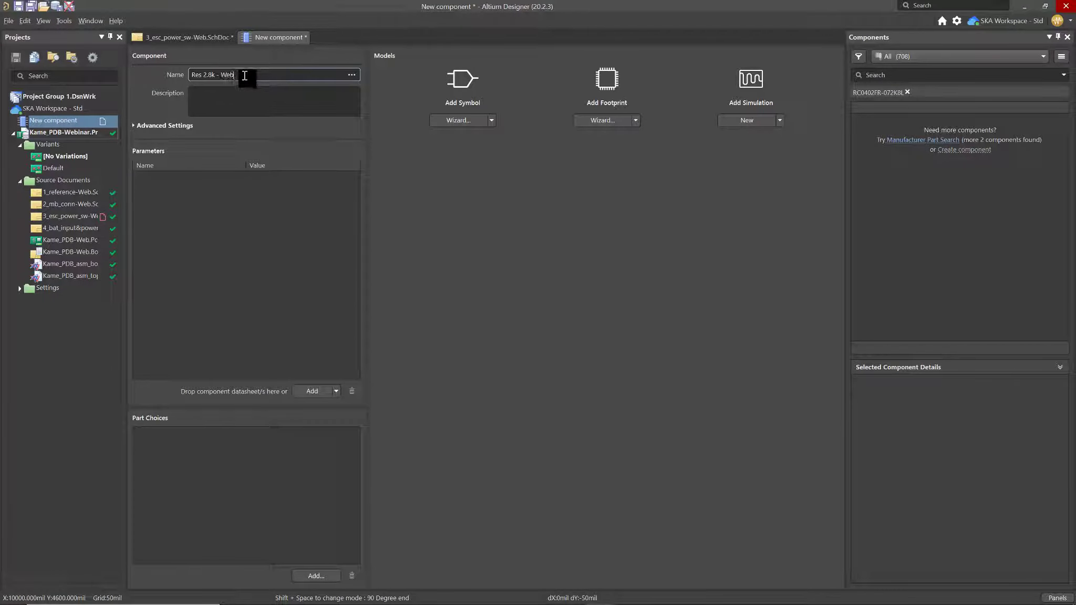
Generate a two-pin schematic symbol for the Res 2.8k - Web component with the Symbol Wizard
{"action": "left_click", "coordinate": [491, 122]}
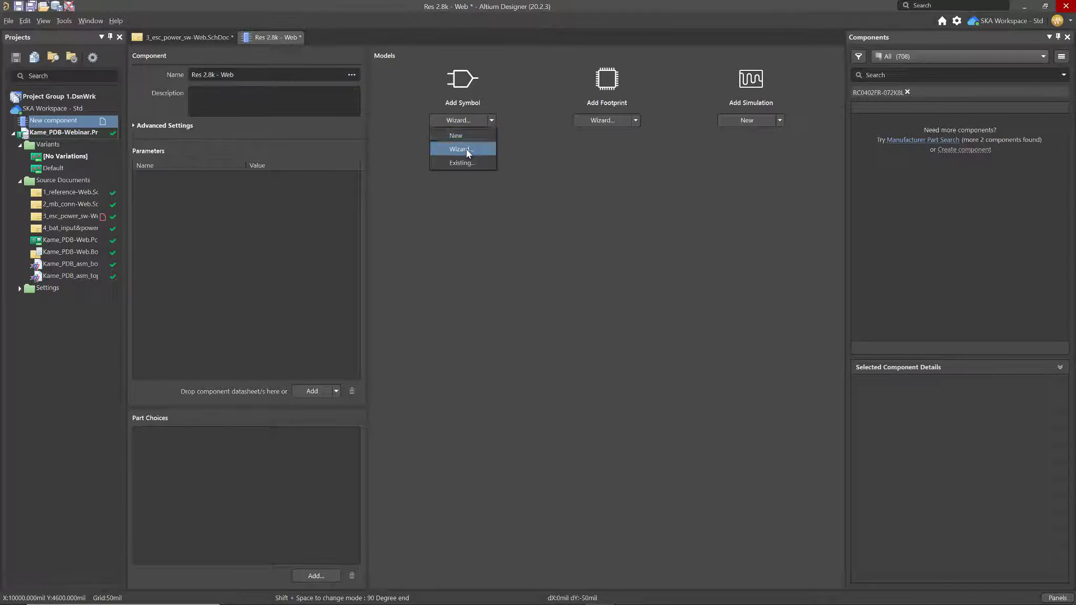
{"action": "left_click", "coordinate": [478, 149]}
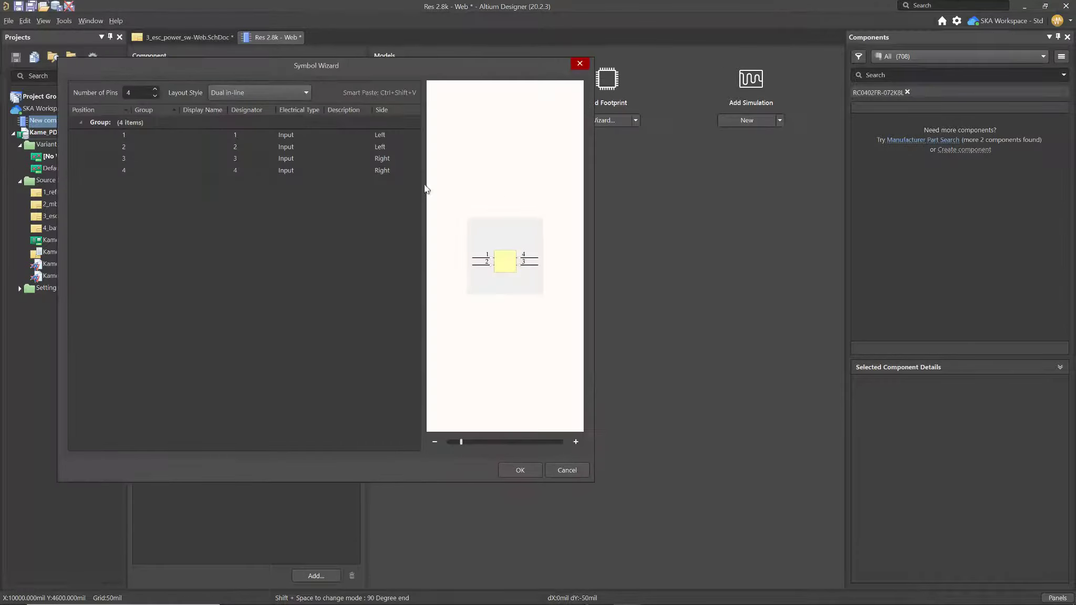
{"action": "double_click", "coordinate": [148, 91]}
{"action": "type", "text": "2"}
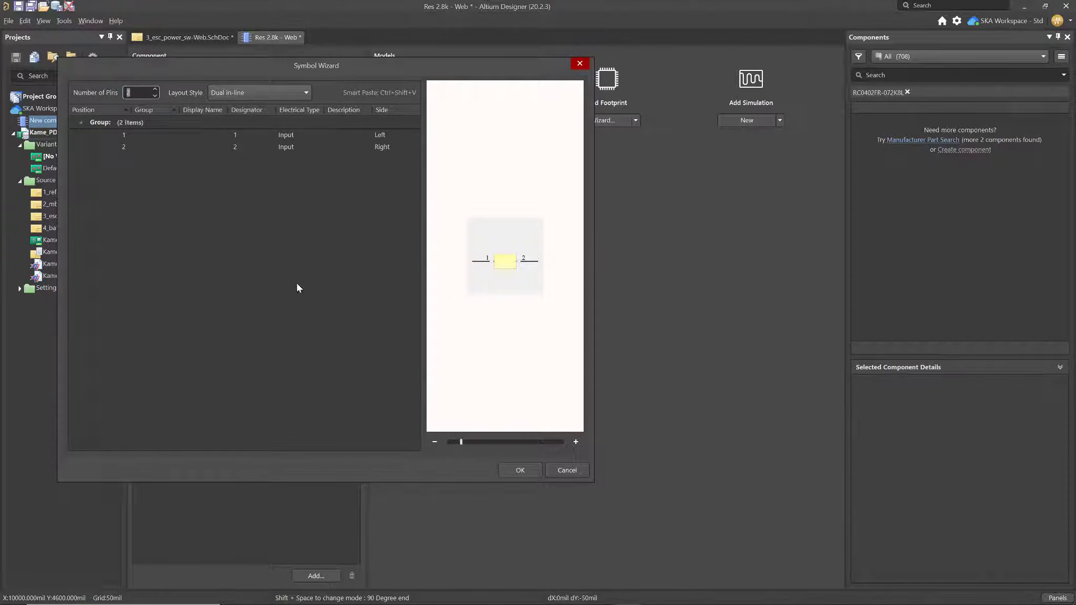
{"action": "left_click", "coordinate": [303, 93]}
{"action": "left_click", "coordinate": [238, 117]}
{"action": "left_click", "coordinate": [522, 469]}
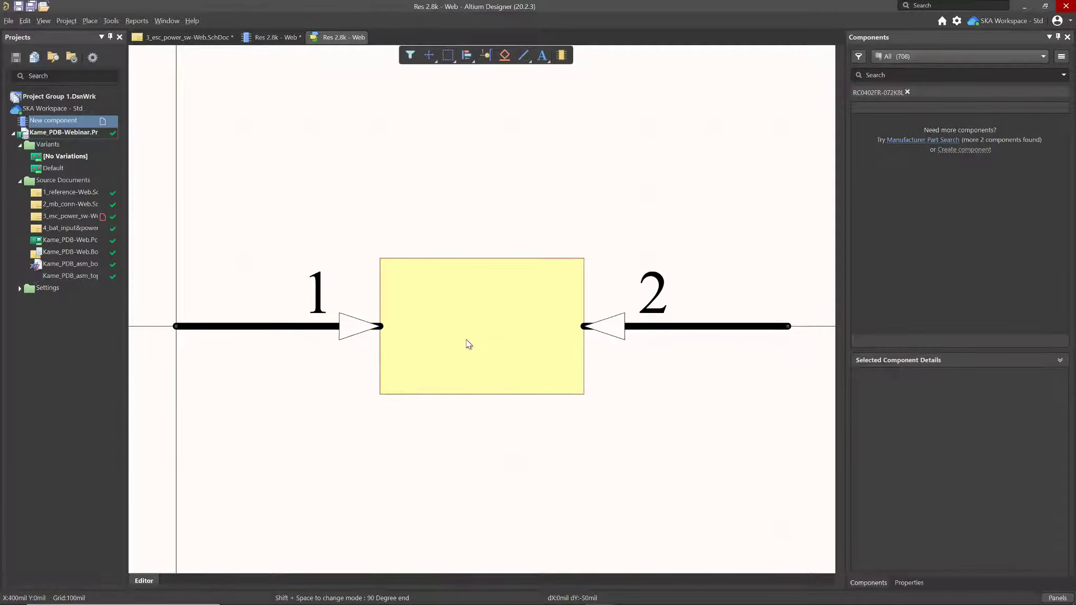
Remove the fill from the symbol's body rectangle and set its border to Small
{"action": "double_click", "coordinate": [467, 338]}
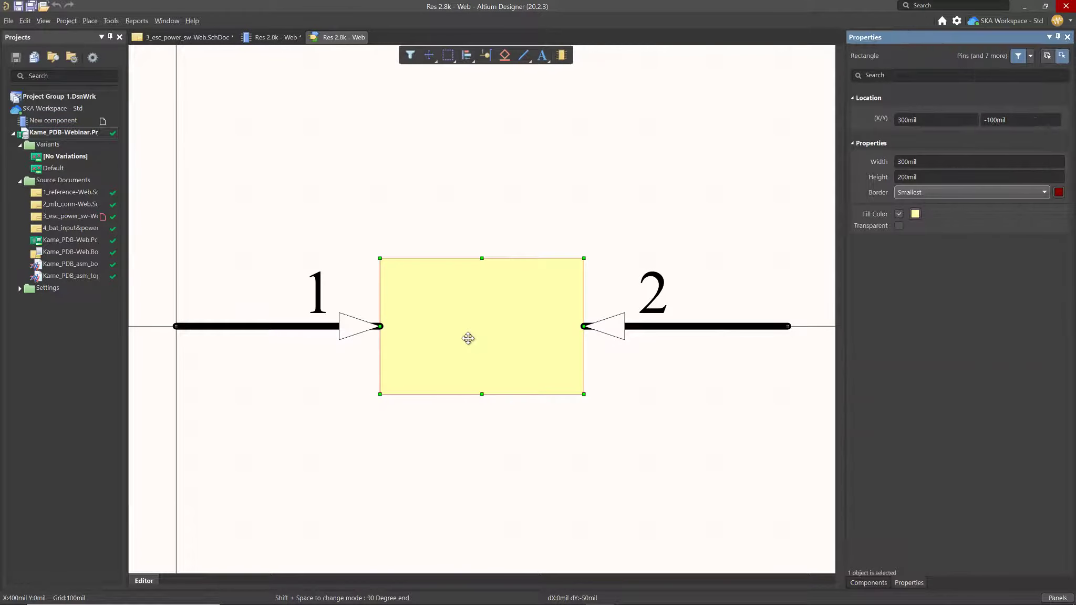
{"action": "left_click", "coordinate": [899, 214]}
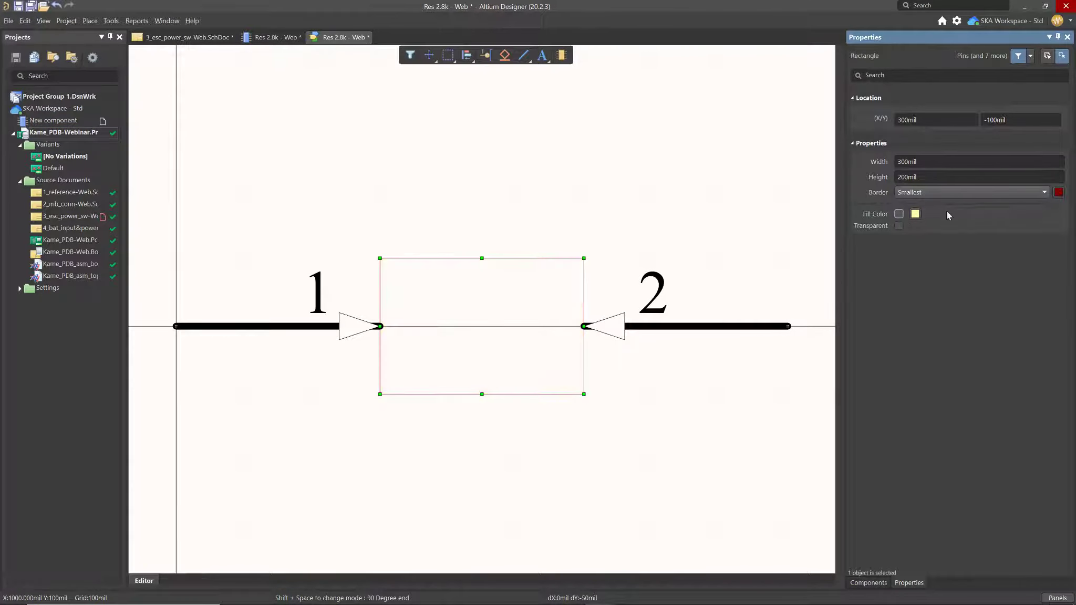
{"action": "left_click", "coordinate": [1040, 192]}
{"action": "left_click", "coordinate": [974, 218]}
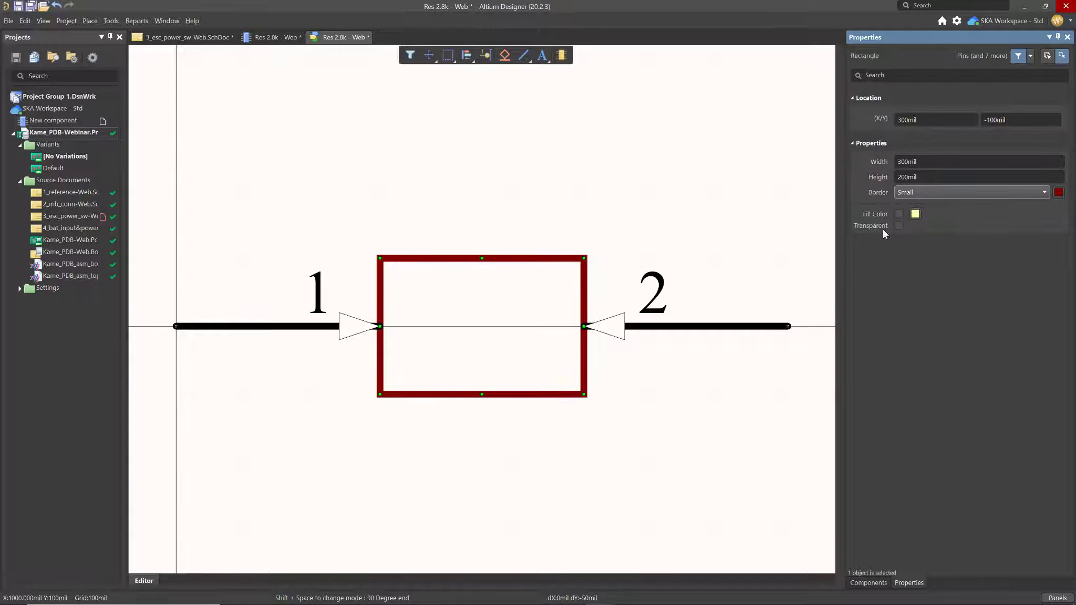
Save the resistor symbol and return to the Res 2.8k - Web component definition
{"action": "right_click", "coordinate": [352, 43]}
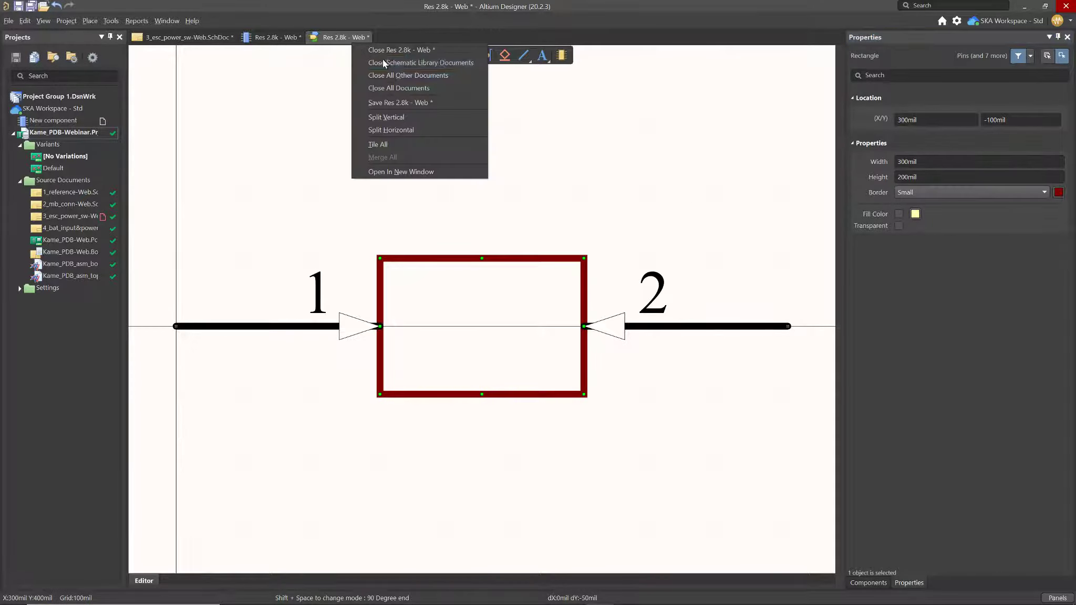
{"action": "left_click", "coordinate": [405, 102]}
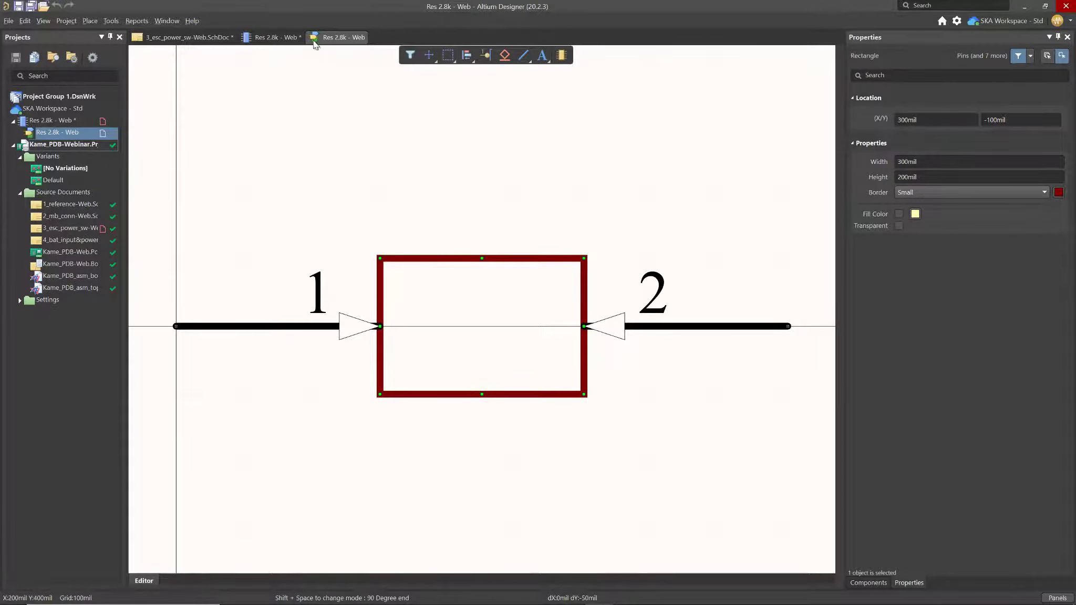
{"action": "left_click", "coordinate": [284, 37]}
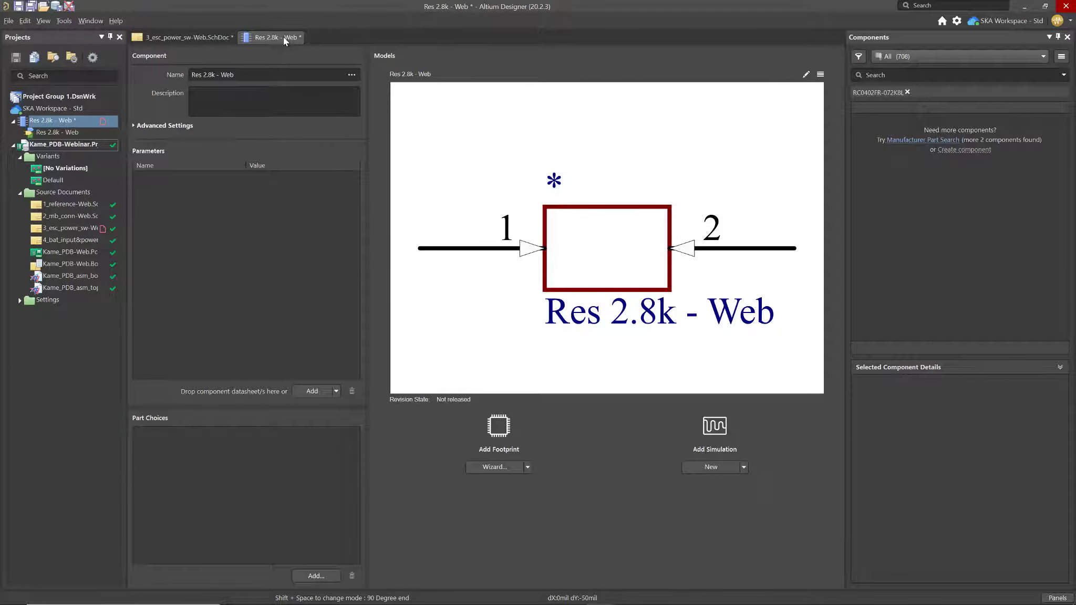
Start a new footprint with the IPC Compliant Footprint Wizard, using the two-pin CHIP component type
{"action": "left_click", "coordinate": [514, 467]}
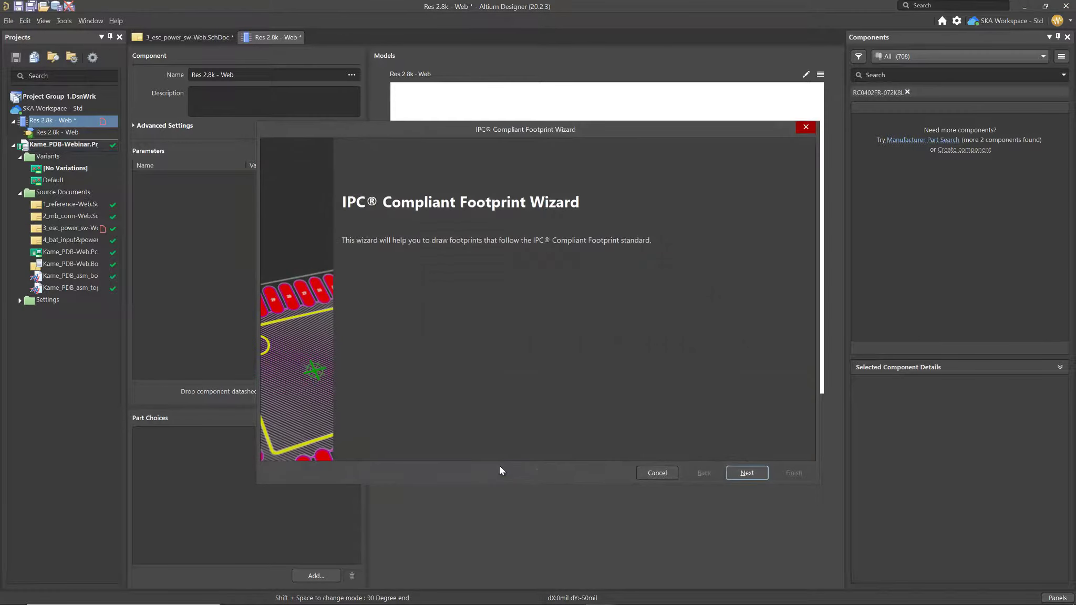
{"action": "left_click", "coordinate": [748, 473]}
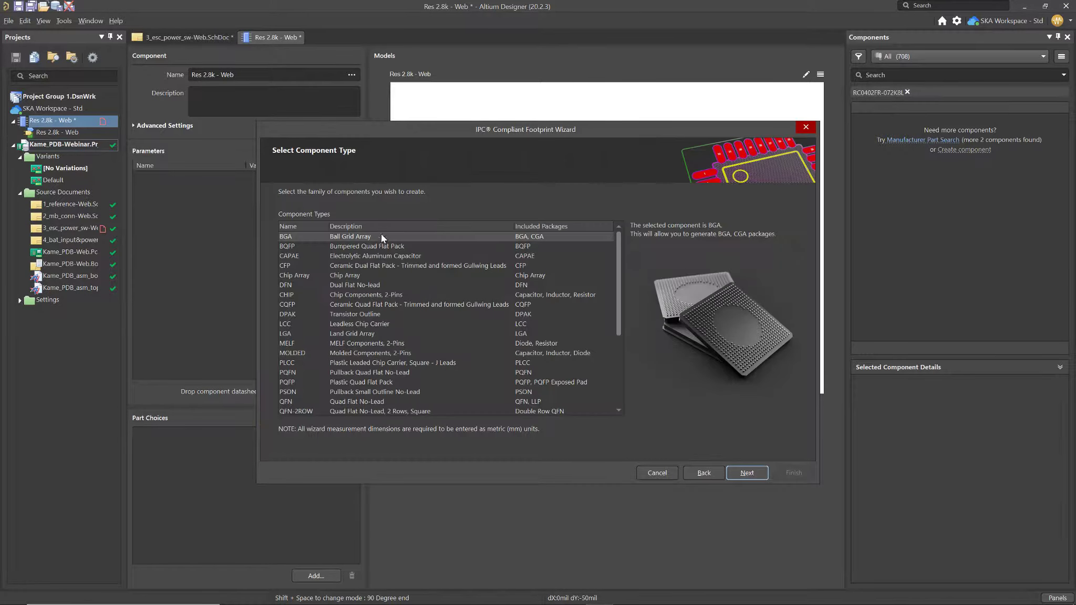
{"action": "left_click", "coordinate": [366, 298]}
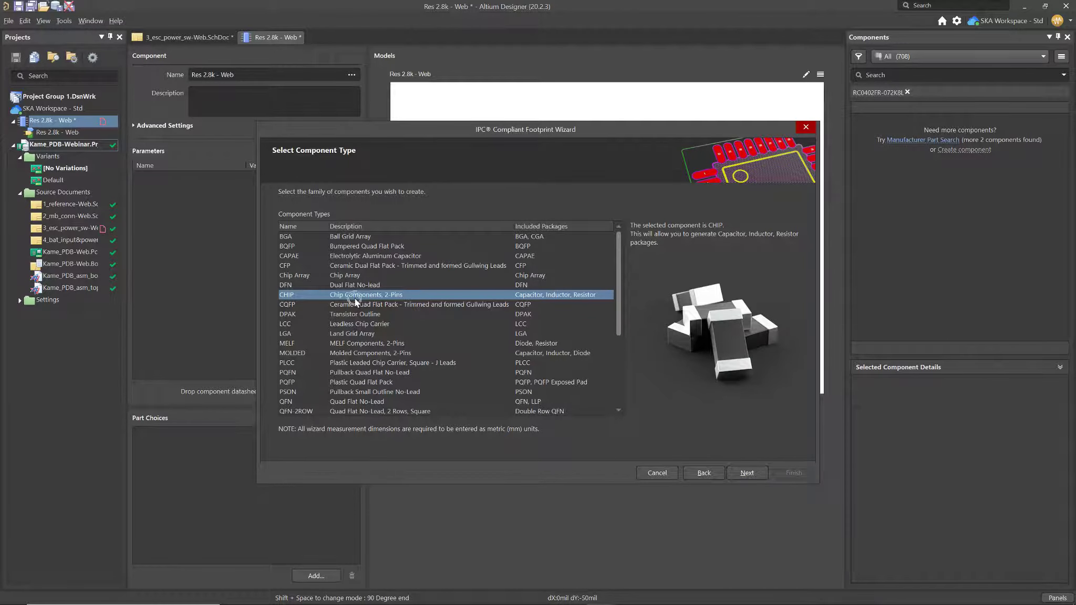
{"action": "left_click", "coordinate": [739, 476]}
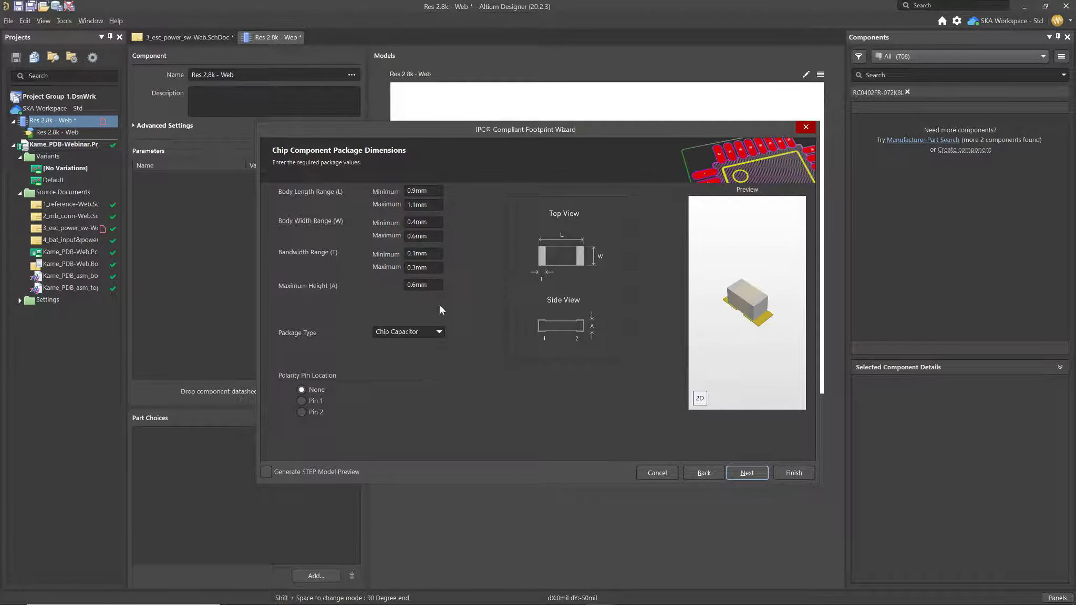
{"action": "left_click", "coordinate": [746, 473]}
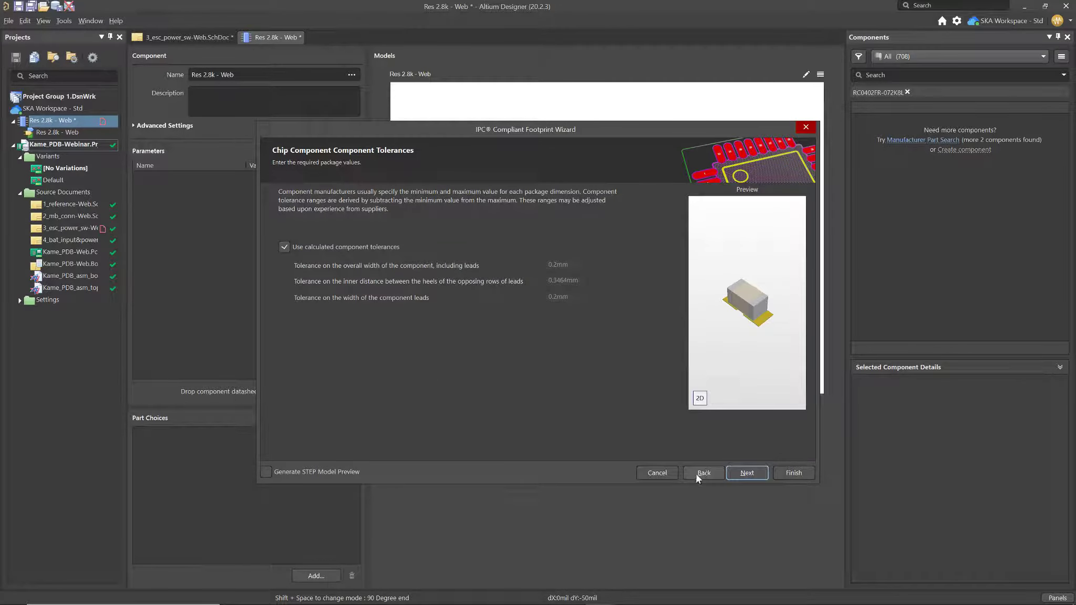
{"action": "left_click", "coordinate": [698, 473]}
{"action": "left_click", "coordinate": [701, 473]}
{"action": "left_click", "coordinate": [710, 474]}
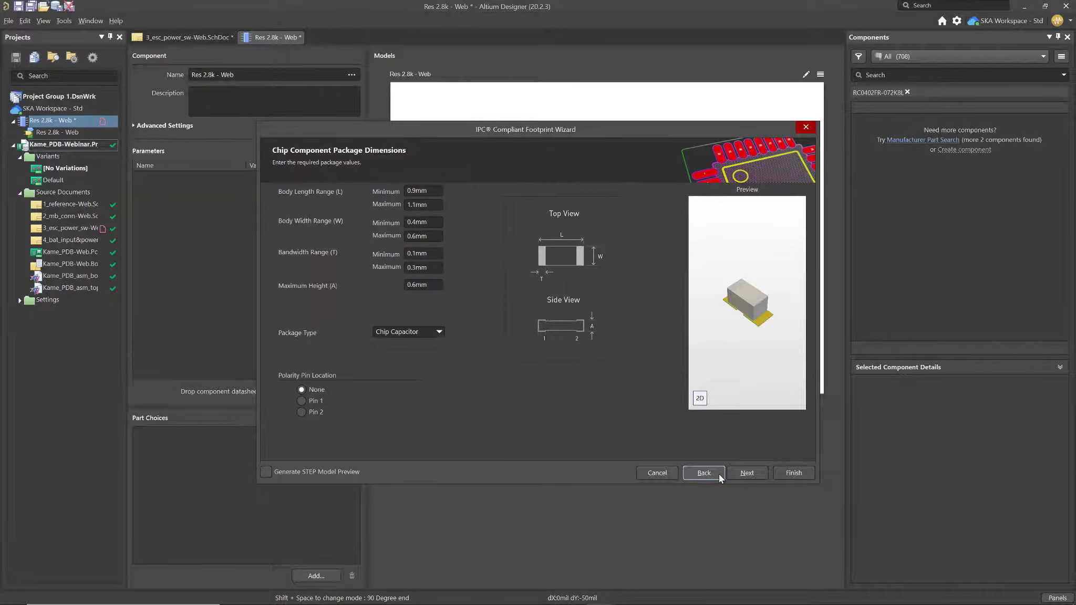
Generate the chip footprint, keeping the wizard's default package dimensions, calculated values and suggested name
{"action": "left_click", "coordinate": [746, 473]}
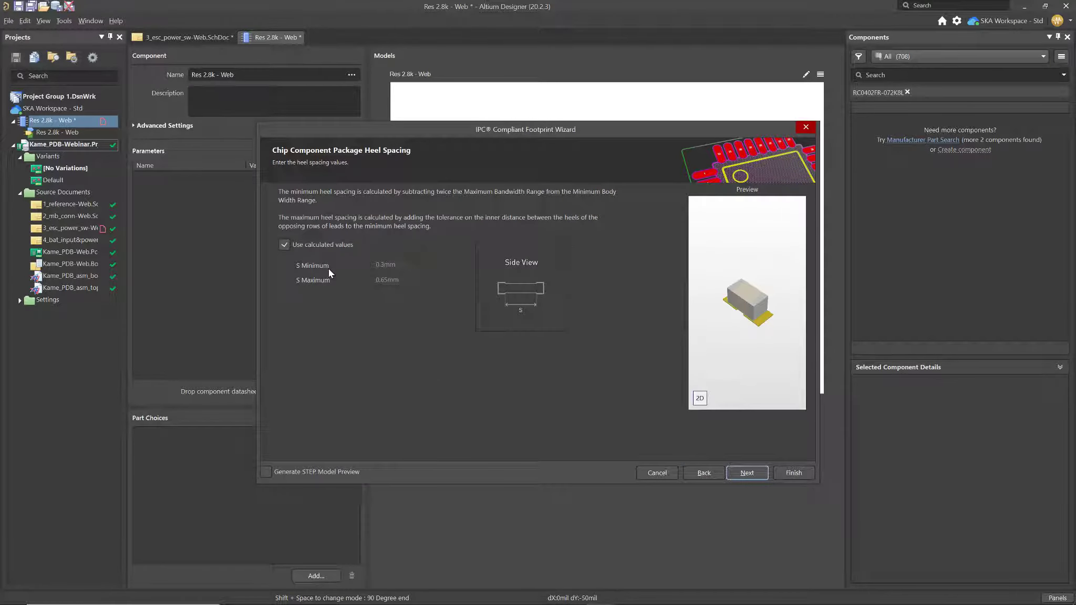
{"action": "left_click", "coordinate": [748, 473]}
{"action": "left_click", "coordinate": [749, 473]}
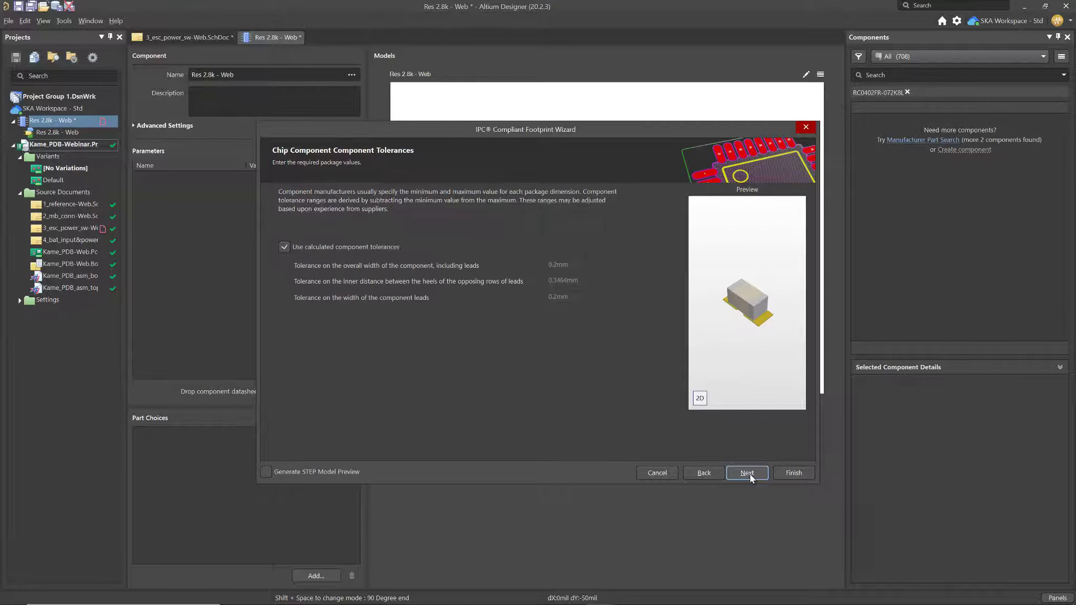
{"action": "left_click", "coordinate": [749, 472]}
{"action": "left_click", "coordinate": [750, 471]}
{"action": "left_click", "coordinate": [756, 472]}
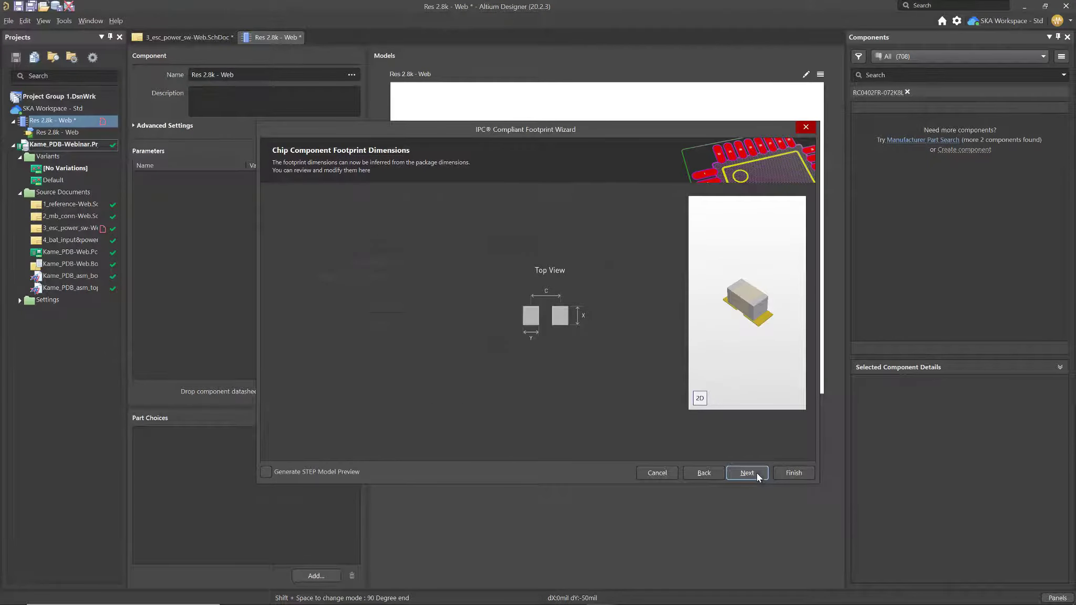
{"action": "left_click", "coordinate": [746, 472]}
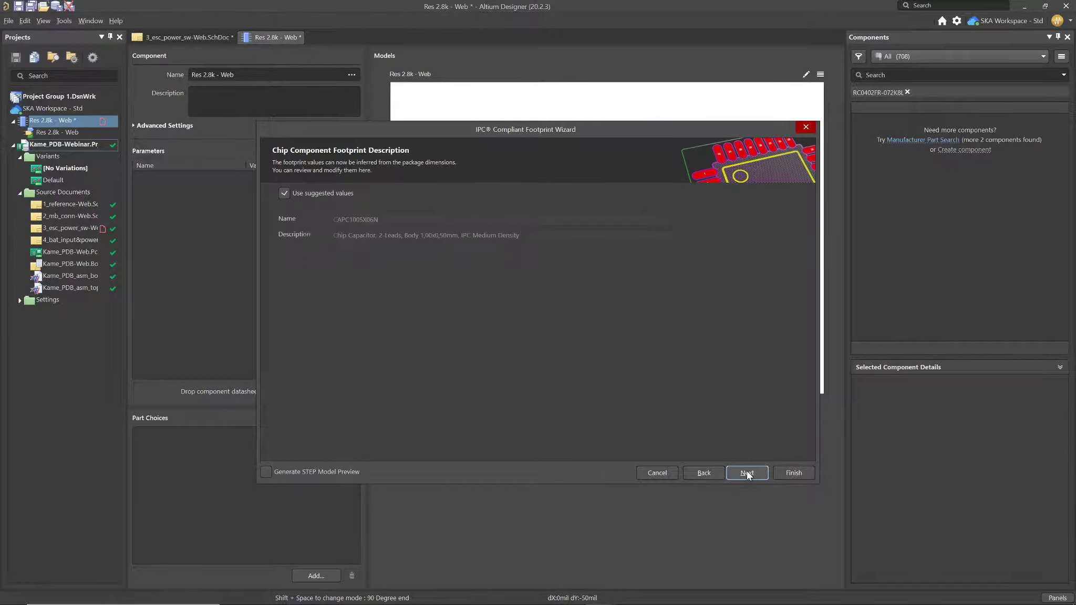
{"action": "left_click", "coordinate": [801, 473]}
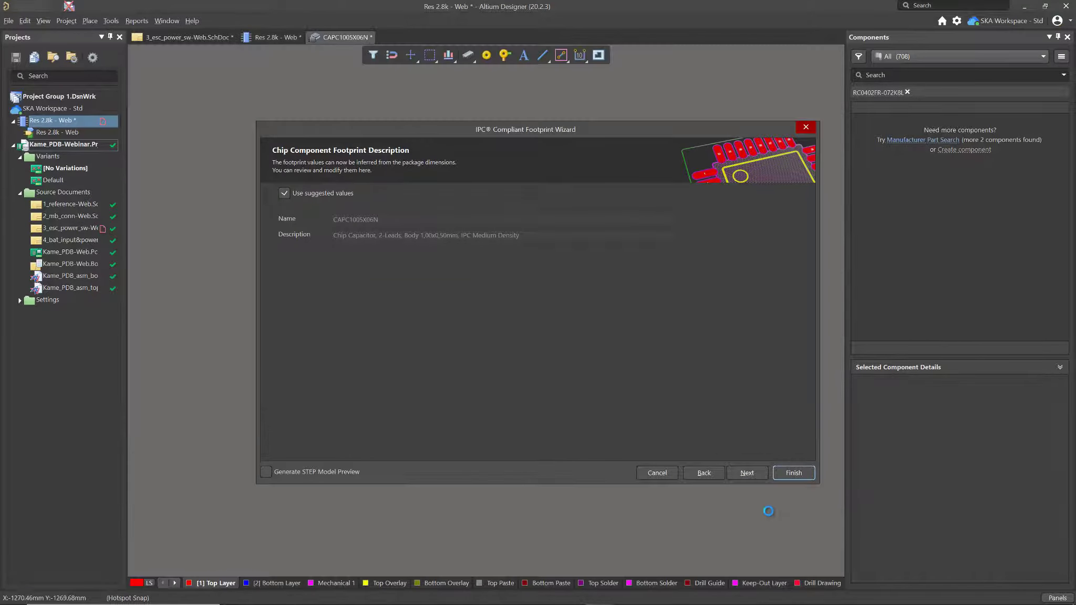
Save the generated chip footprint, inspect its two pads and close the footprint document
{"action": "key", "text": "ctrl+s"}
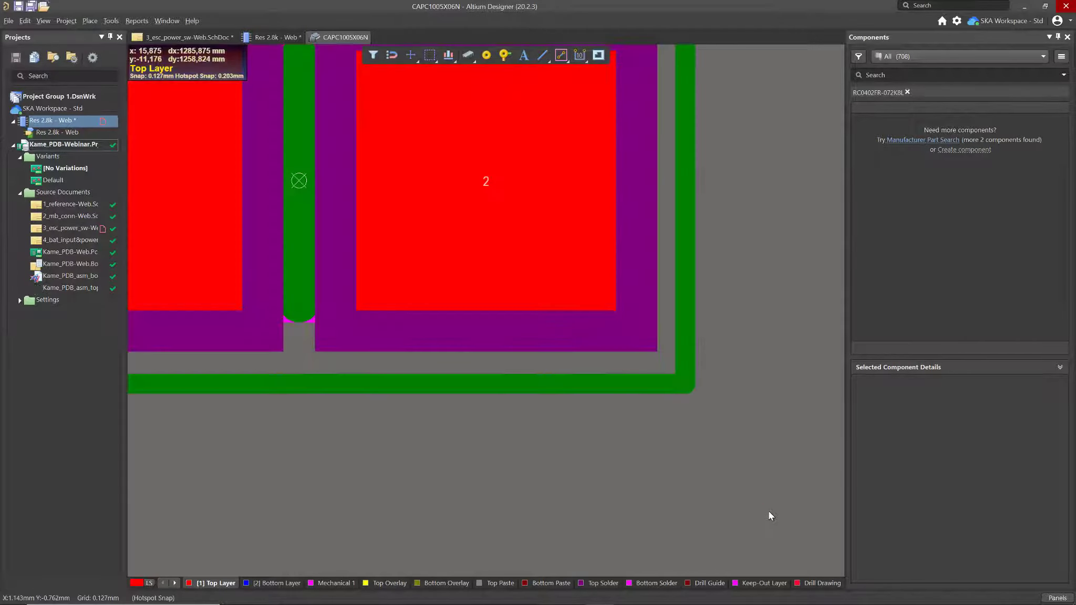
{"action": "right_click_drag", "start_coordinate": [261, 117], "coordinate": [522, 306]}
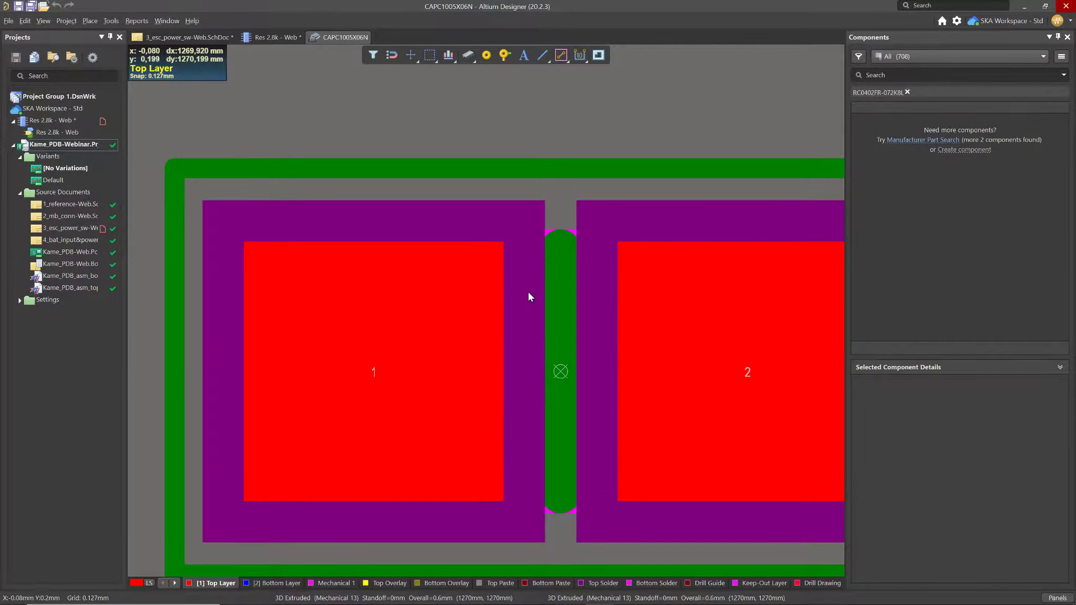
{"action": "scroll", "coordinate": [528, 292], "scroll_direction": "down", "scroll_amount": 2, "text": "ctrl"}
{"action": "right_click_drag", "start_coordinate": [585, 325], "coordinate": [514, 259]}
{"action": "scroll", "coordinate": [515, 261], "scroll_direction": "down", "scroll_amount": 1, "text": "ctrl"}
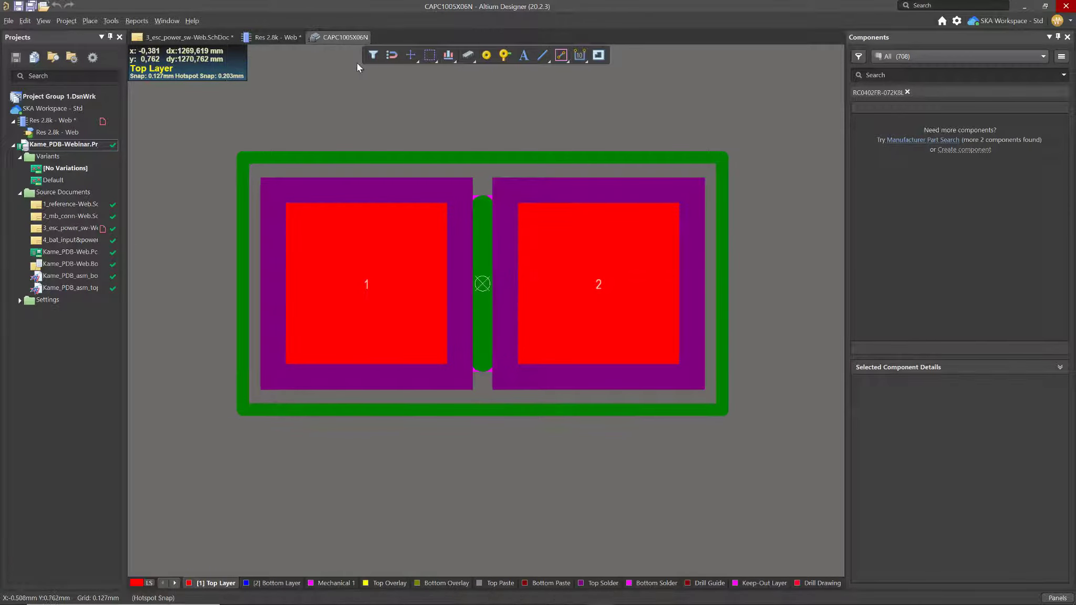
{"action": "right_click", "coordinate": [340, 35]}
{"action": "left_click", "coordinate": [391, 55]}
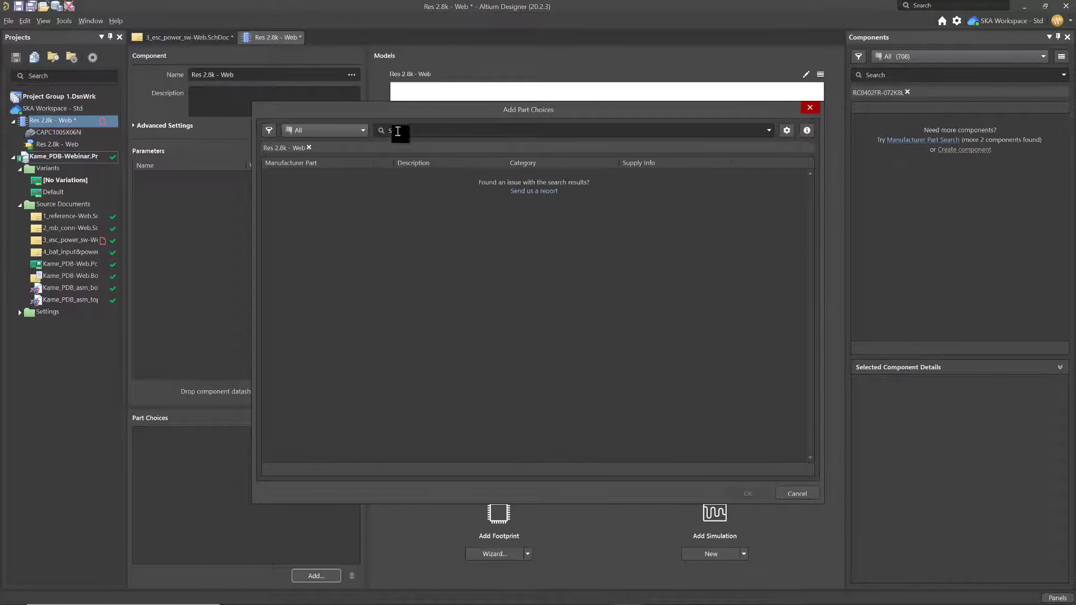
Search the part choices for RC0402FR-072K8L and add the matching Yageo resistor to the component
{"action": "left_click", "coordinate": [308, 147]}
{"action": "left_click", "coordinate": [450, 133]}
{"action": "type", "text": "RC0402FR-072K8L"}
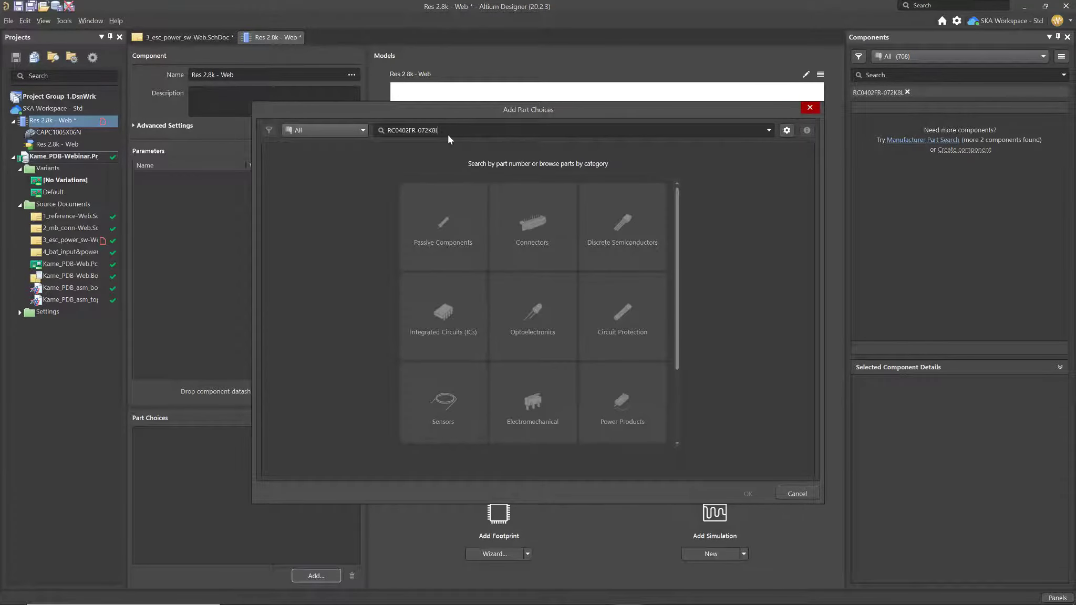
{"action": "key", "text": "Return"}
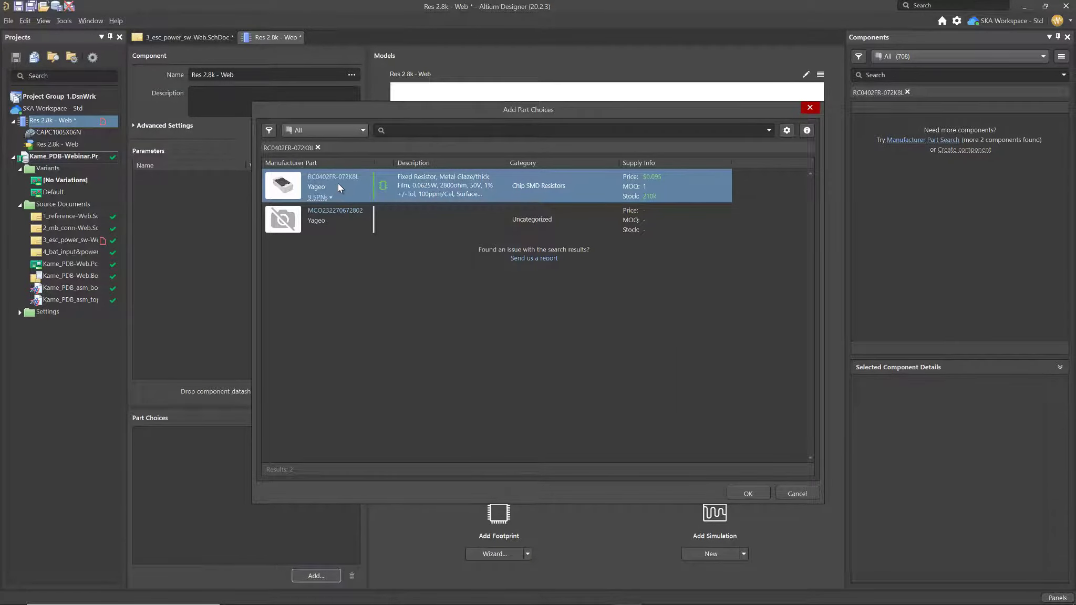
{"action": "left_click", "coordinate": [748, 493]}
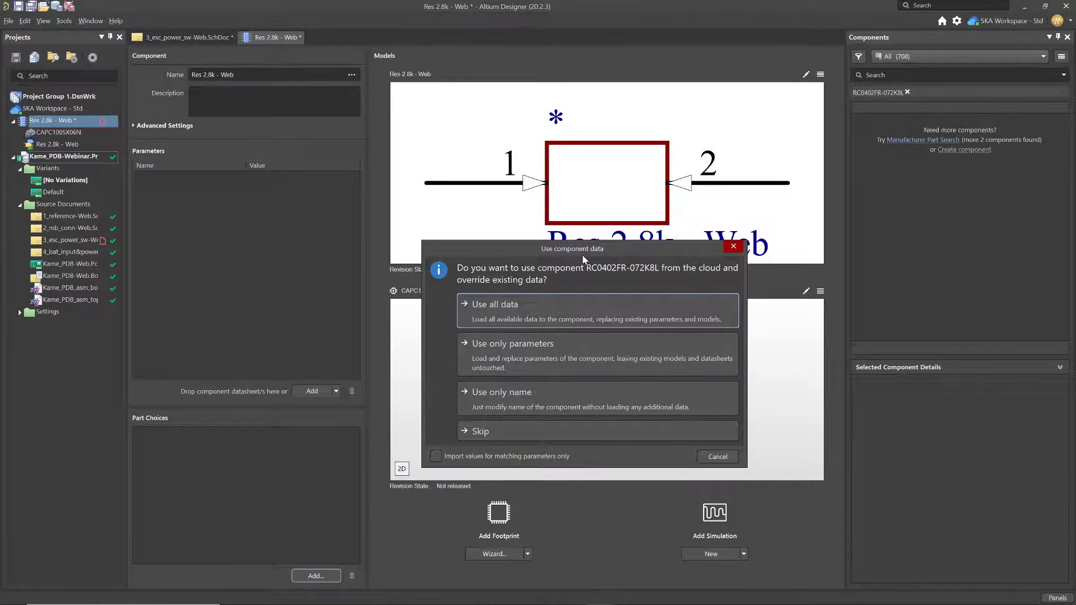
Load only the parameters of RC0402FR-072K8L into the component, leaving its existing models untouched
{"action": "left_click_drag", "start_coordinate": [585, 249], "coordinate": [527, 130]}
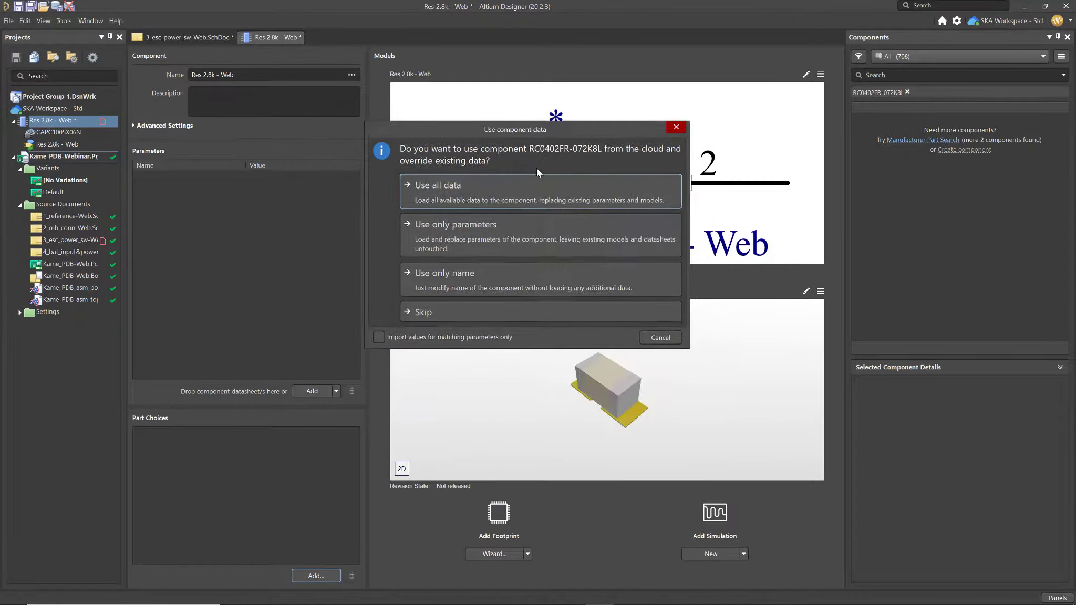
{"action": "left_click", "coordinate": [436, 201]}
{"action": "left_click", "coordinate": [468, 231]}
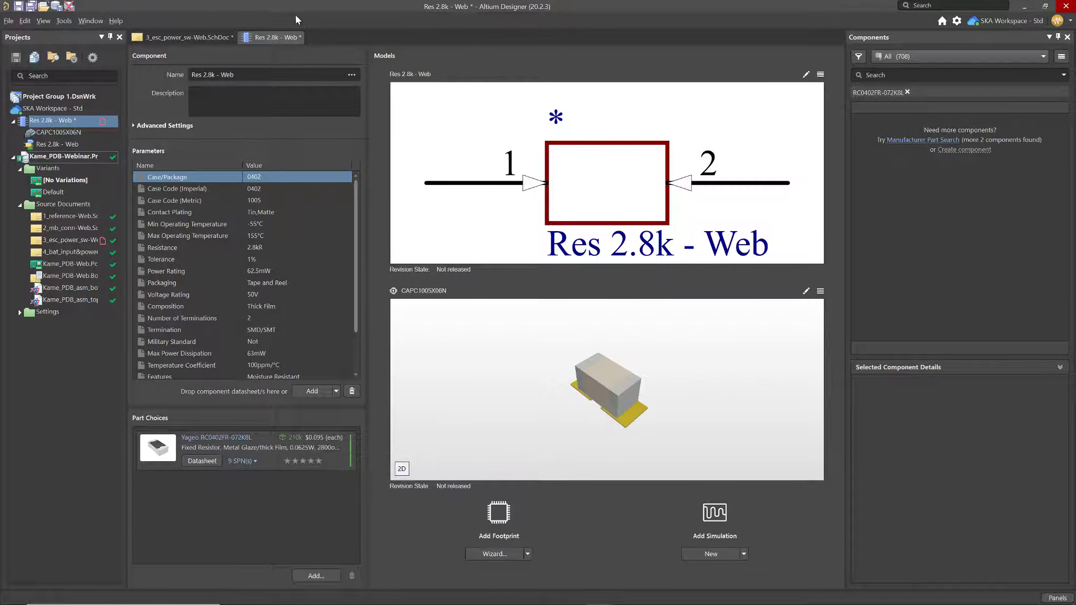
Save and release the Res 2.8k - Web component to the workspace, ignoring the validation violations and leaving the release notes empty
{"action": "right_click", "coordinate": [279, 37]}
{"action": "left_click", "coordinate": [331, 98]}
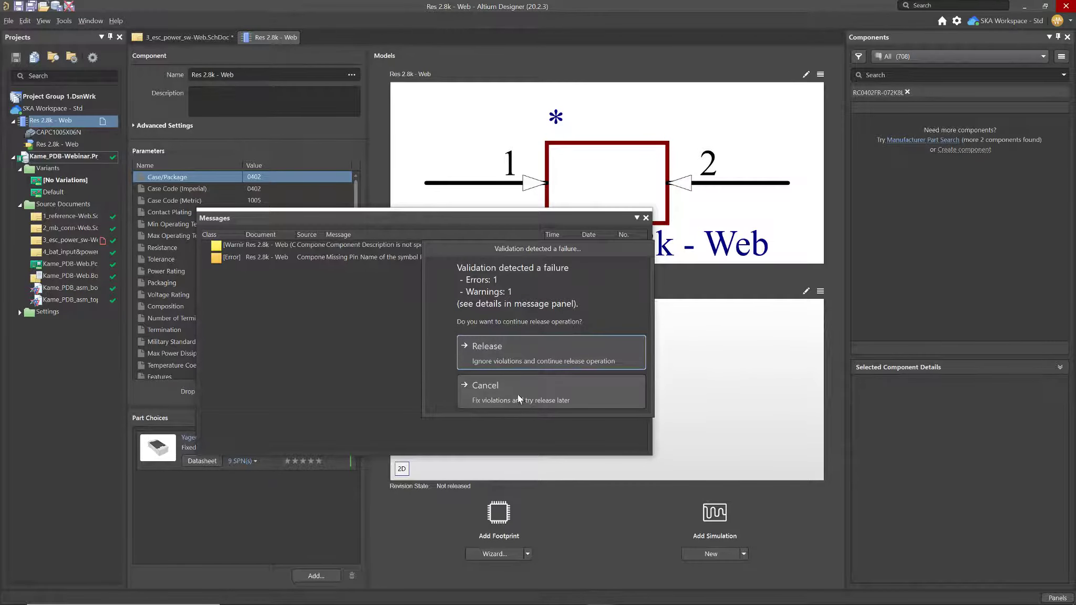
{"action": "left_click", "coordinate": [539, 361]}
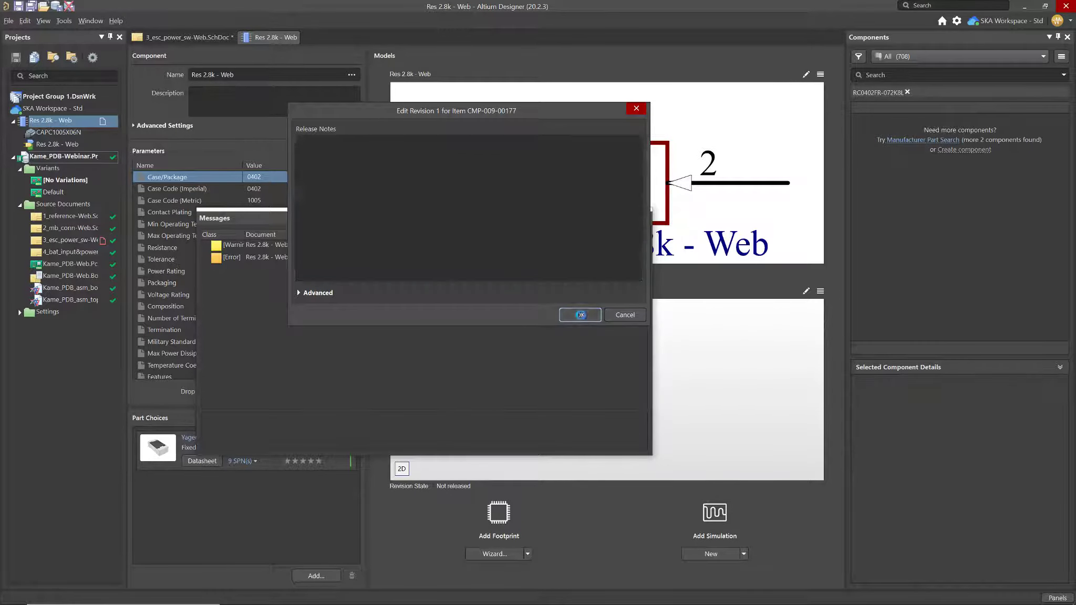
{"action": "left_click", "coordinate": [573, 315]}
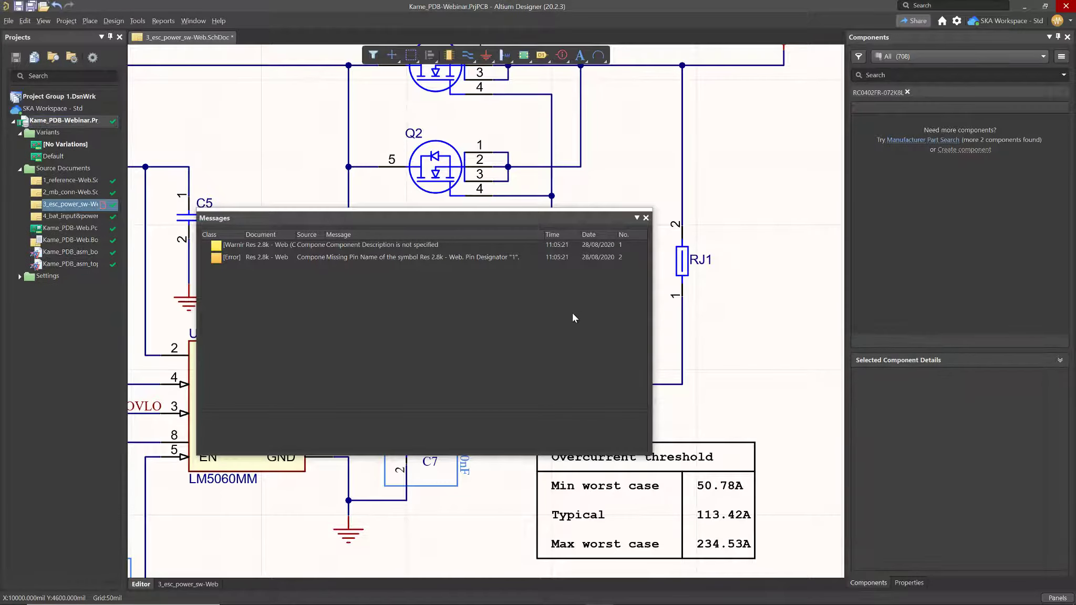
{"action": "left_click", "coordinate": [646, 218]}
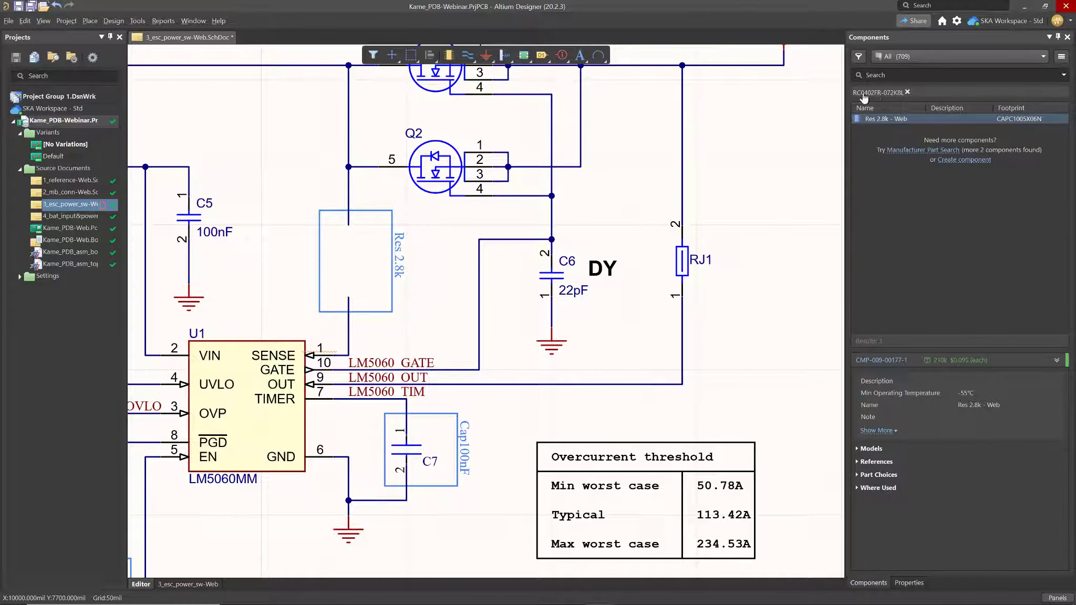
Place the Res 2.8k - Web component vertically in the Res 2.8k frame, on the wire between Q2 and U1's SENSE pin
{"action": "right_click", "coordinate": [892, 119]}
{"action": "left_click", "coordinate": [926, 127]}
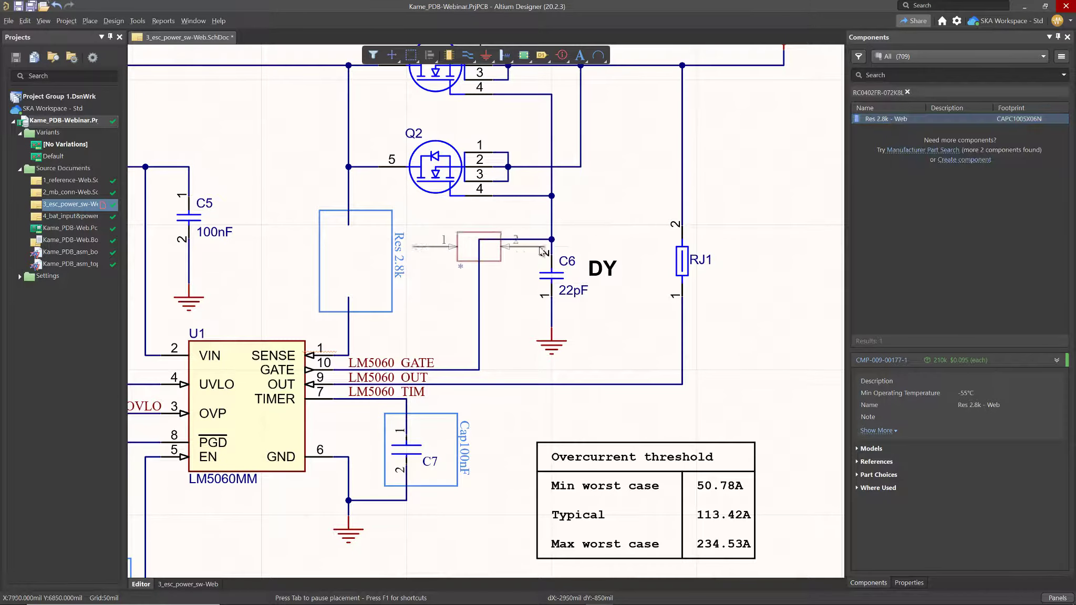
{"action": "key", "text": "space"}
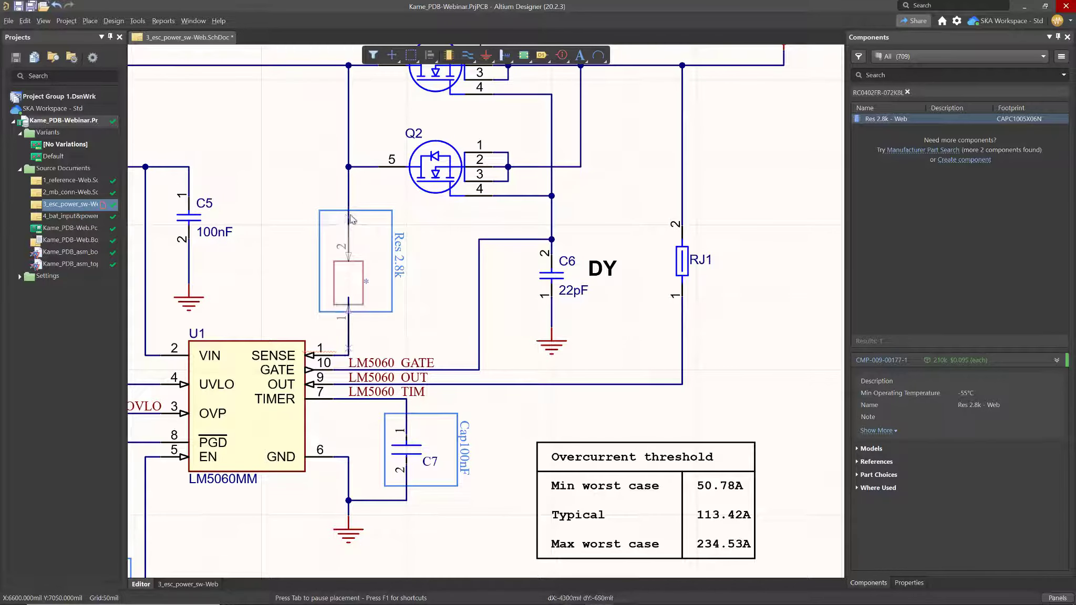
{"action": "key", "text": "Up"}
{"action": "key", "text": "Down"}
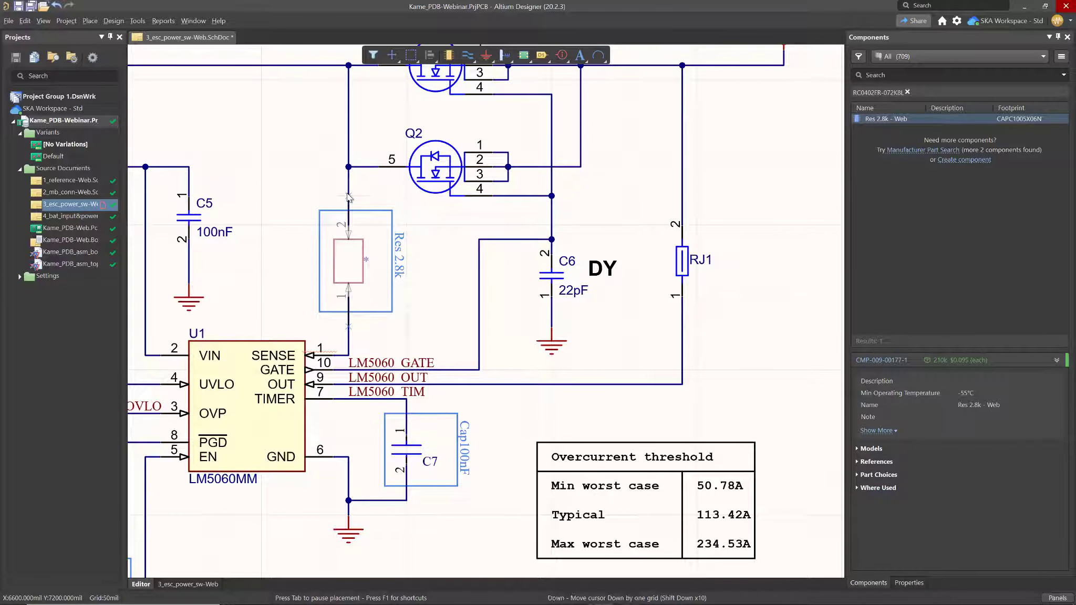
{"action": "left_click", "coordinate": [348, 198]}
{"action": "key", "text": "Escape"}
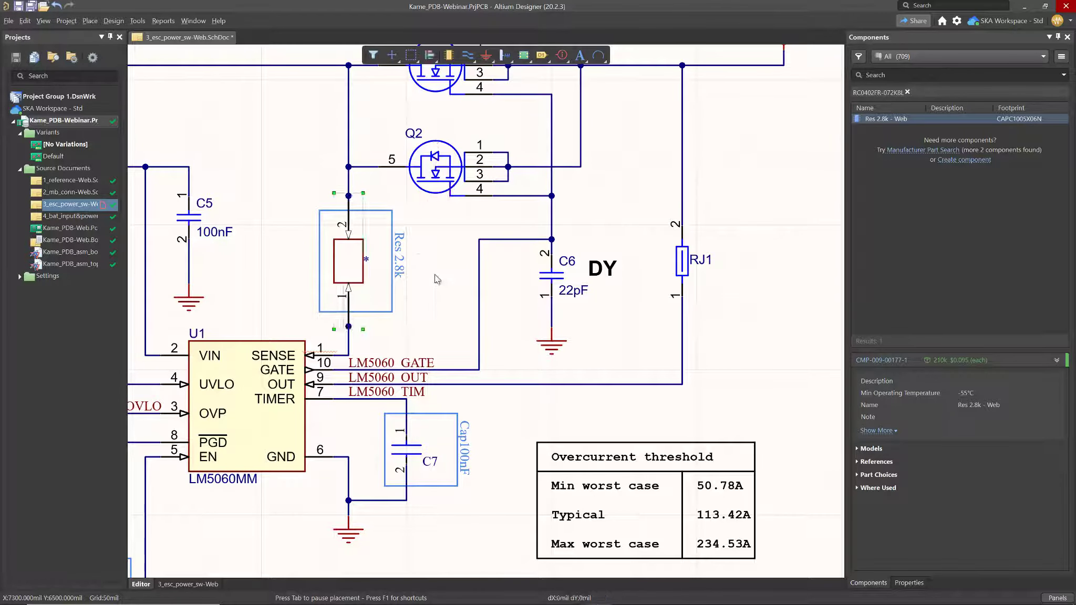
{"action": "left_click", "coordinate": [434, 273]}
{"action": "double_click", "coordinate": [342, 254]}
{"action": "left_click", "coordinate": [369, 339]}
Start the Library Migrator and add the Res1k integrated library from the Project Outputs for Res1k folder
{"action": "right_click_drag", "start_coordinate": [369, 339], "coordinate": [678, 135]}
{"action": "right_click_drag", "start_coordinate": [329, 332], "coordinate": [398, 267]}
{"action": "key", "text": "ctrl"}
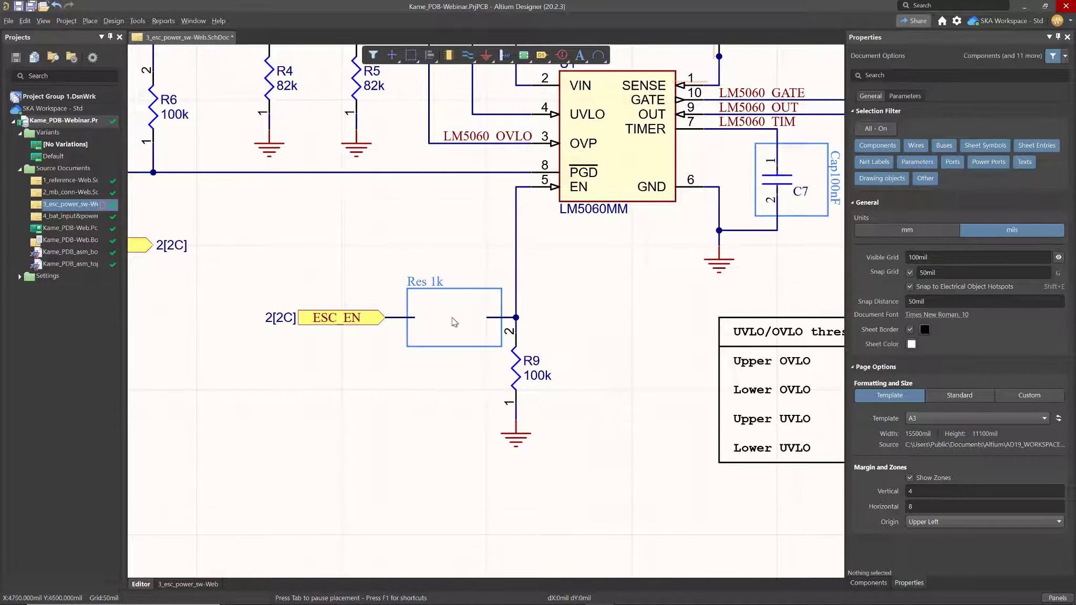
{"action": "left_click", "coordinate": [8, 20]}
{"action": "key", "text": "Escape"}
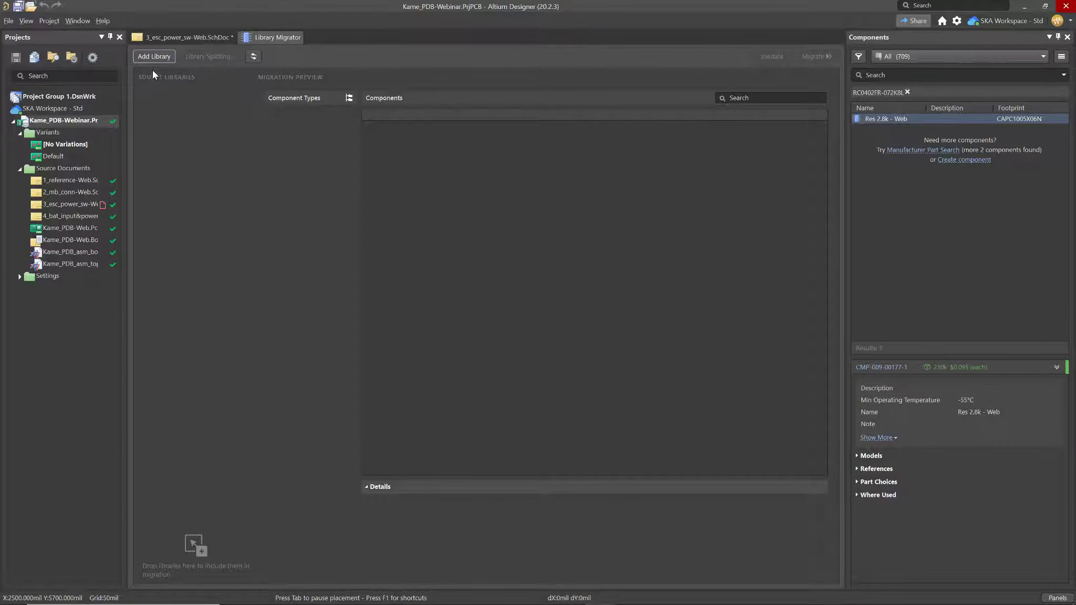
{"action": "left_click", "coordinate": [155, 56]}
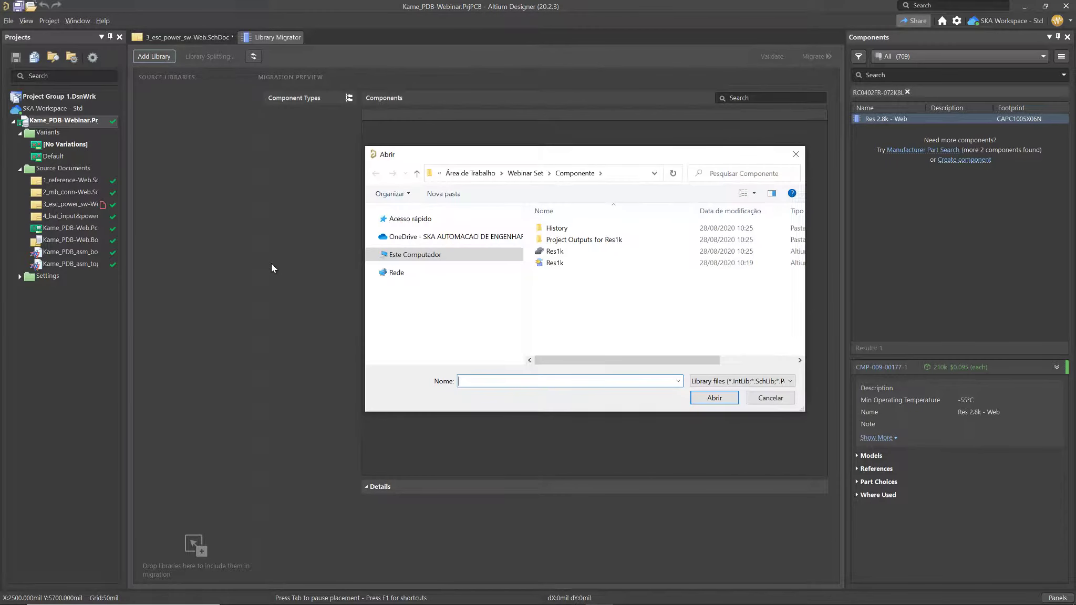
{"action": "double_click", "coordinate": [578, 240]}
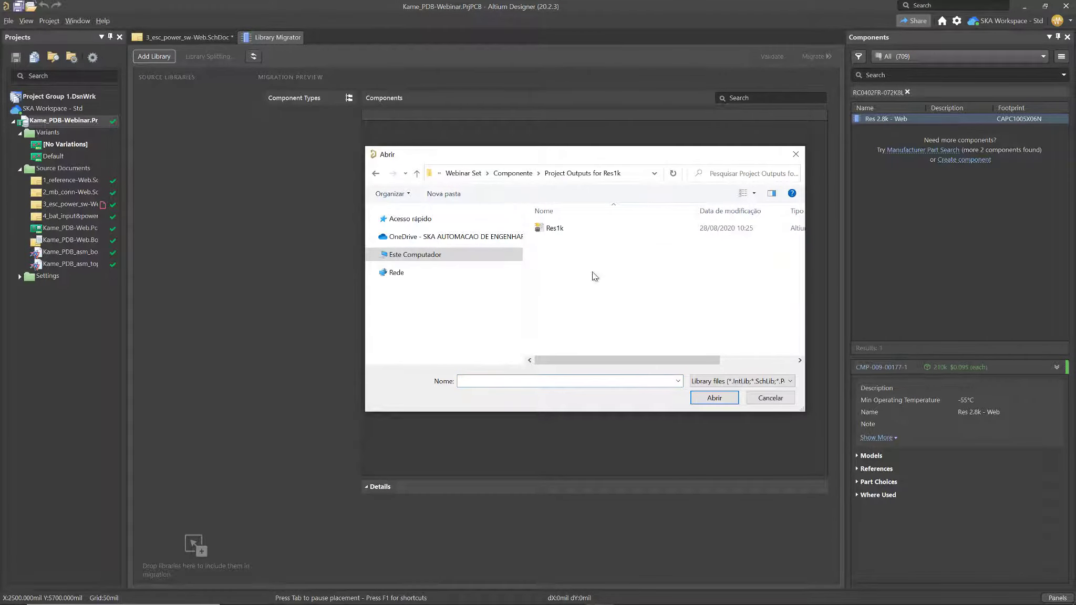
{"action": "mouse_move", "coordinate": [599, 360]}
{"action": "left_mouse_down"}
{"action": "mouse_move", "coordinate": [668, 360]}
{"action": "mouse_move", "coordinate": [591, 360]}
{"action": "left_mouse_up"}
{"action": "left_click", "coordinate": [699, 233]}
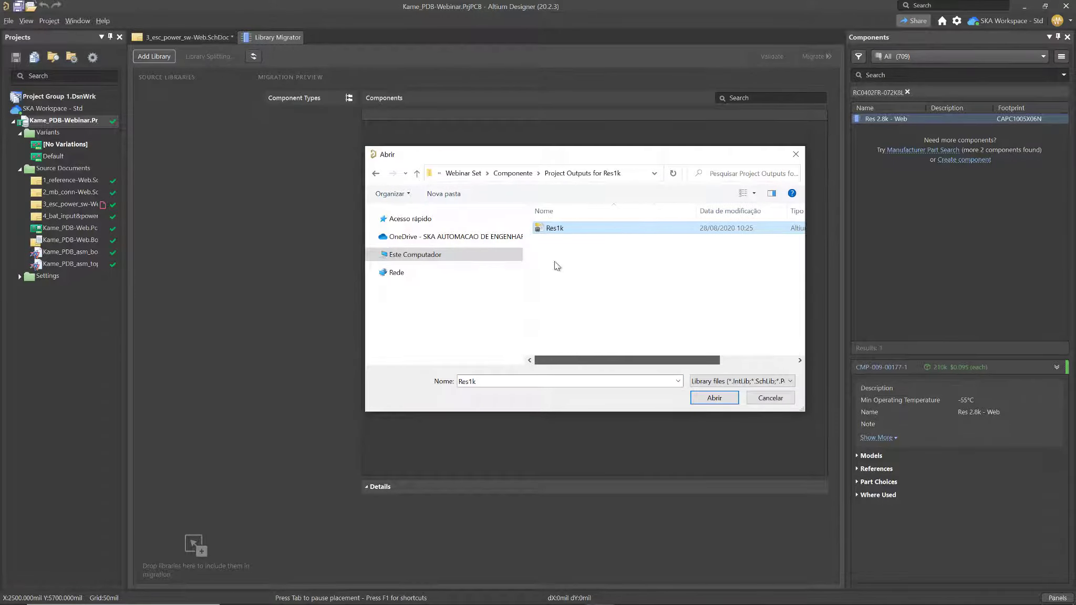
{"action": "left_click", "coordinate": [714, 398]}
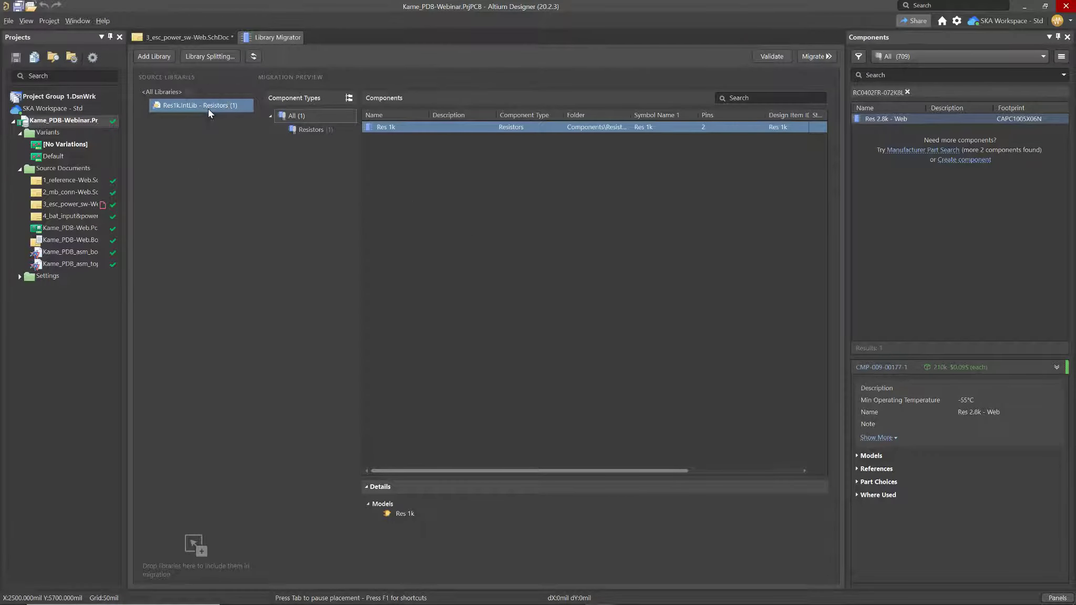
Migrate the Res 1k component of the Resistors type to the workspace and close the Library Migrator
{"action": "left_click", "coordinate": [315, 131]}
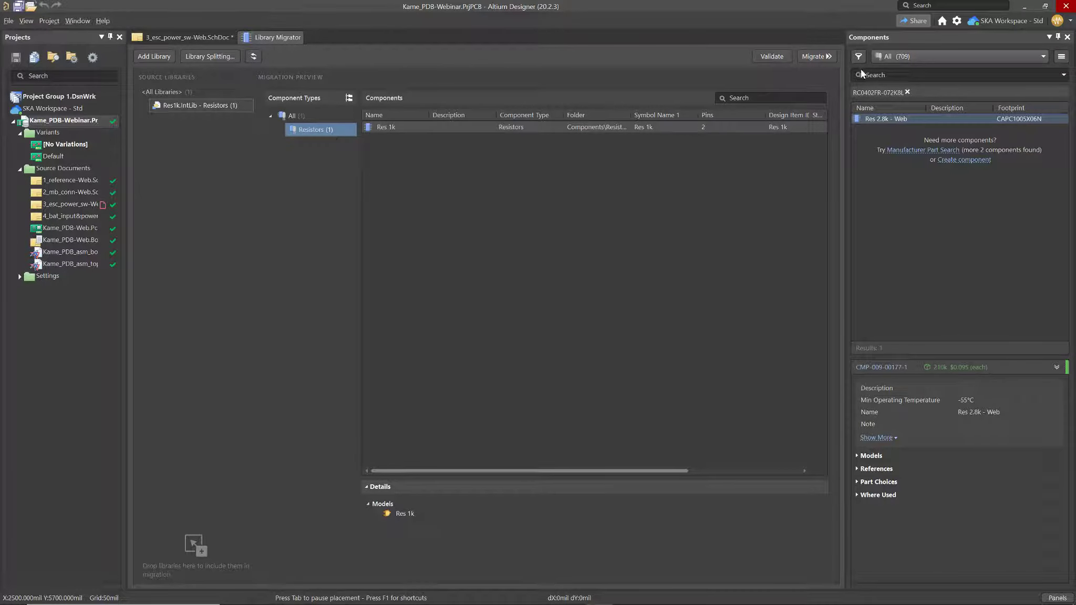
{"action": "left_click", "coordinate": [814, 58]}
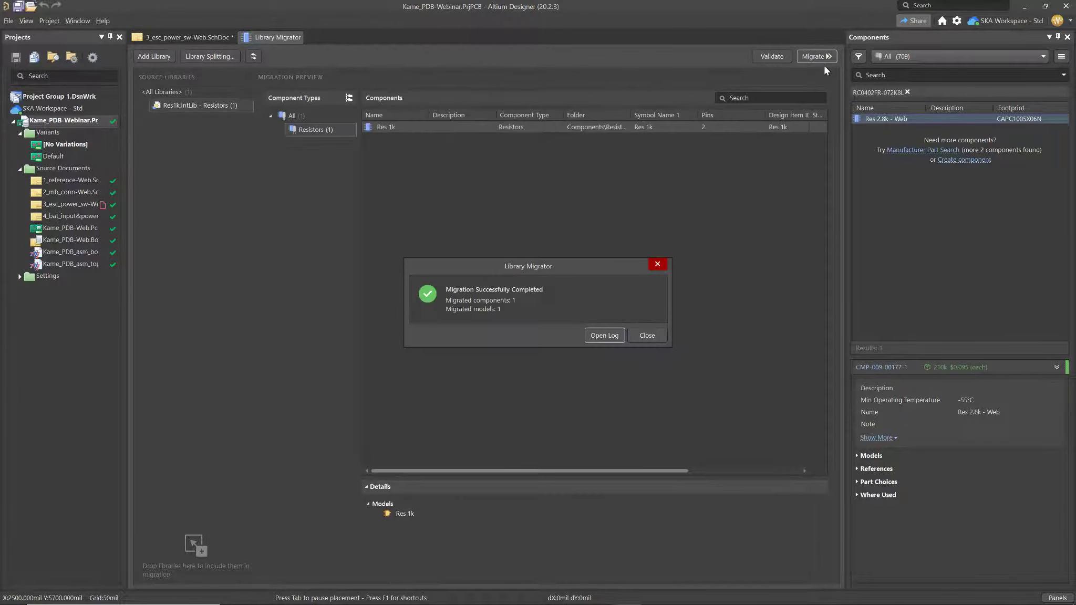
{"action": "left_click", "coordinate": [642, 337]}
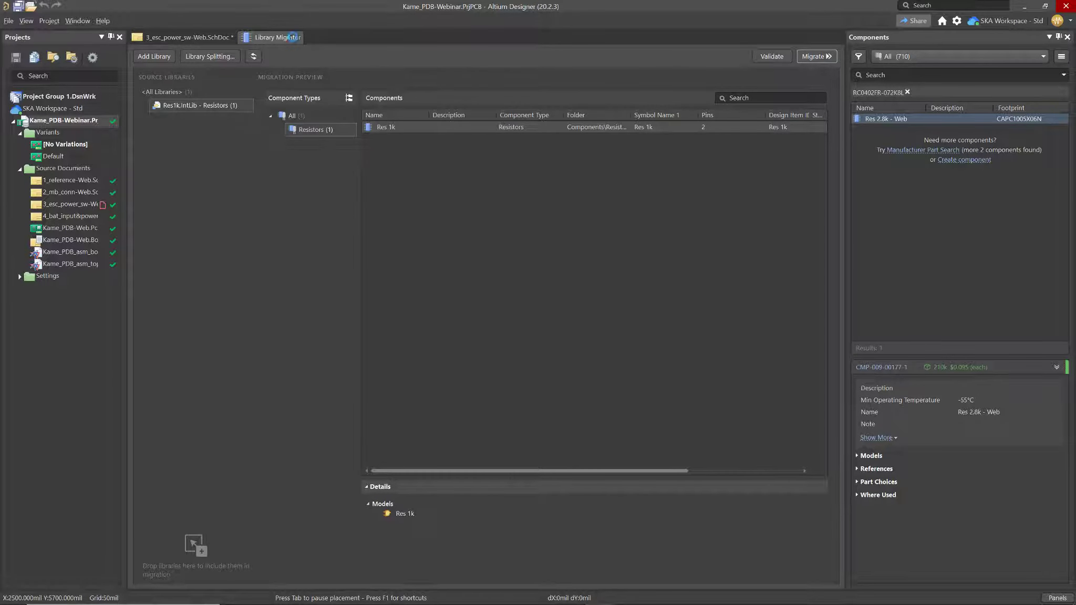
{"action": "middle_click", "coordinate": [295, 41]}
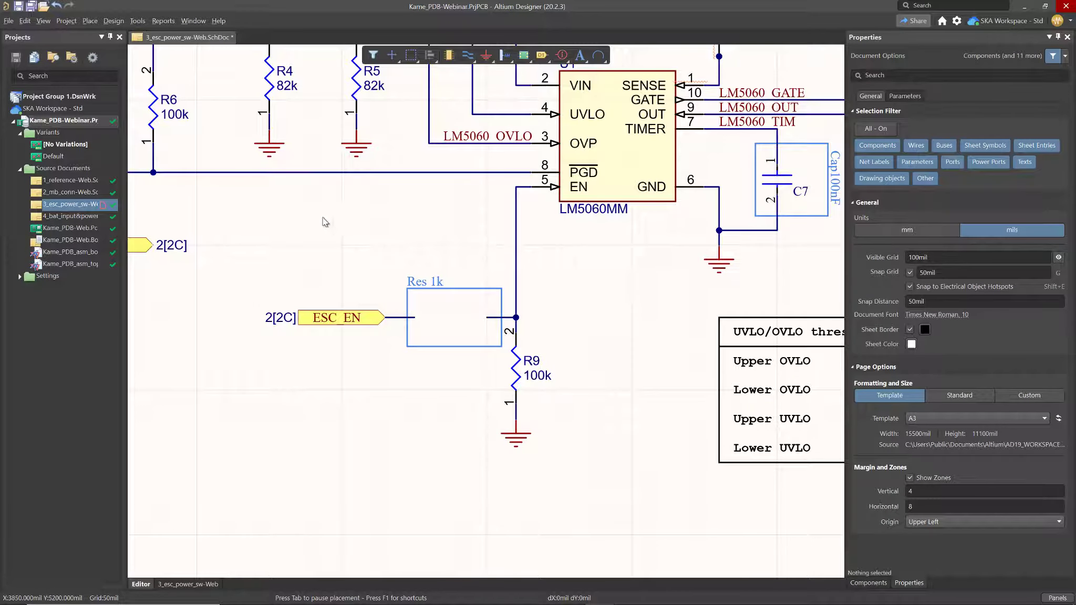
Search the components for Res 1k and place it in the Res 1k frame between the ESC_EN port and R9
{"action": "left_click", "coordinate": [870, 585]}
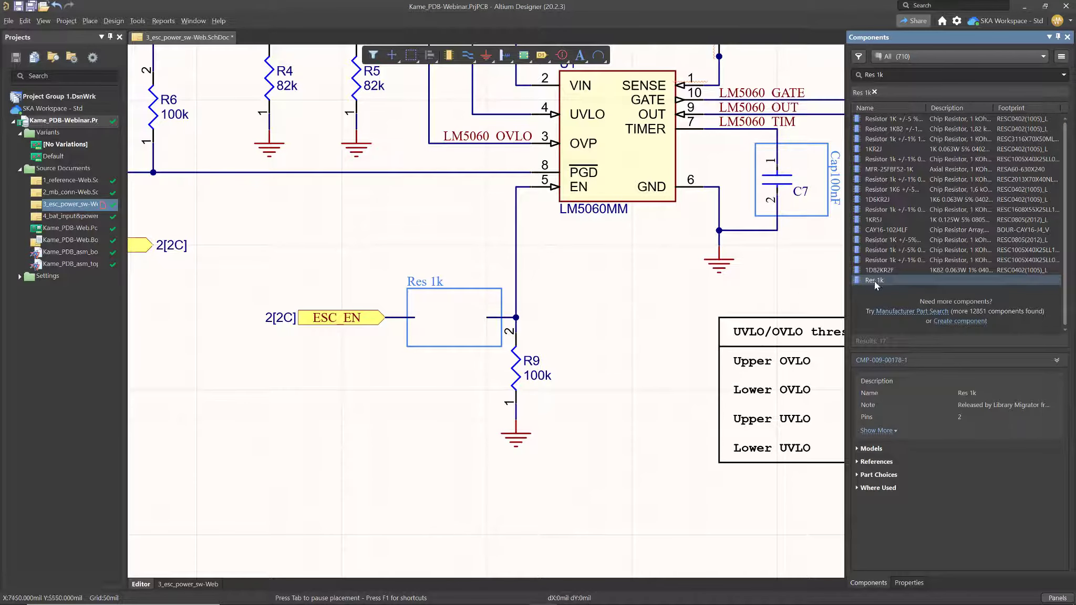
{"action": "left_click", "coordinate": [876, 282]}
{"action": "right_click", "coordinate": [879, 282]}
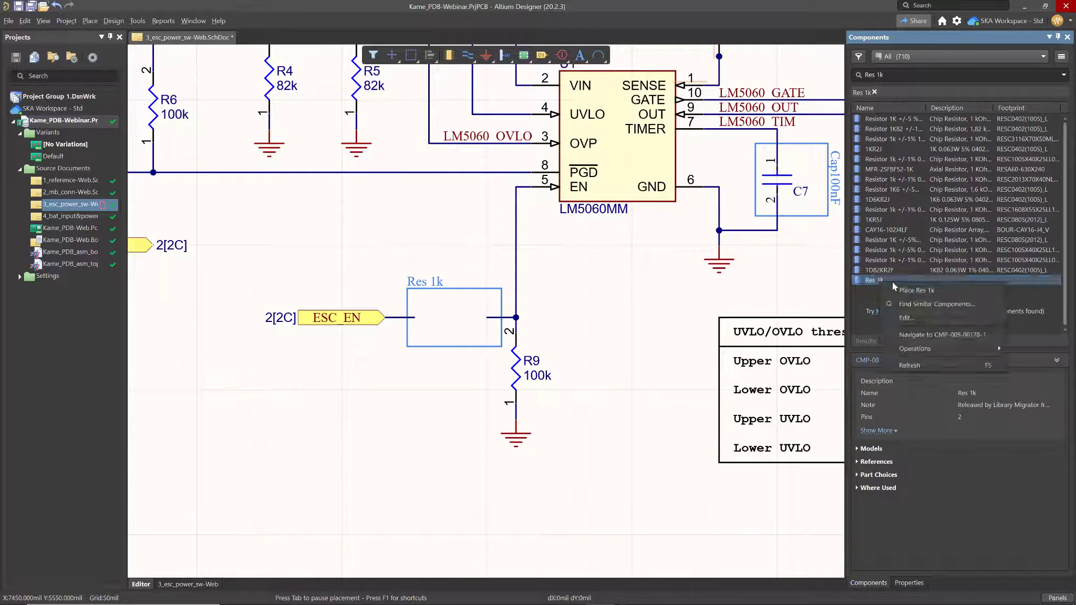
{"action": "left_click", "coordinate": [904, 290]}
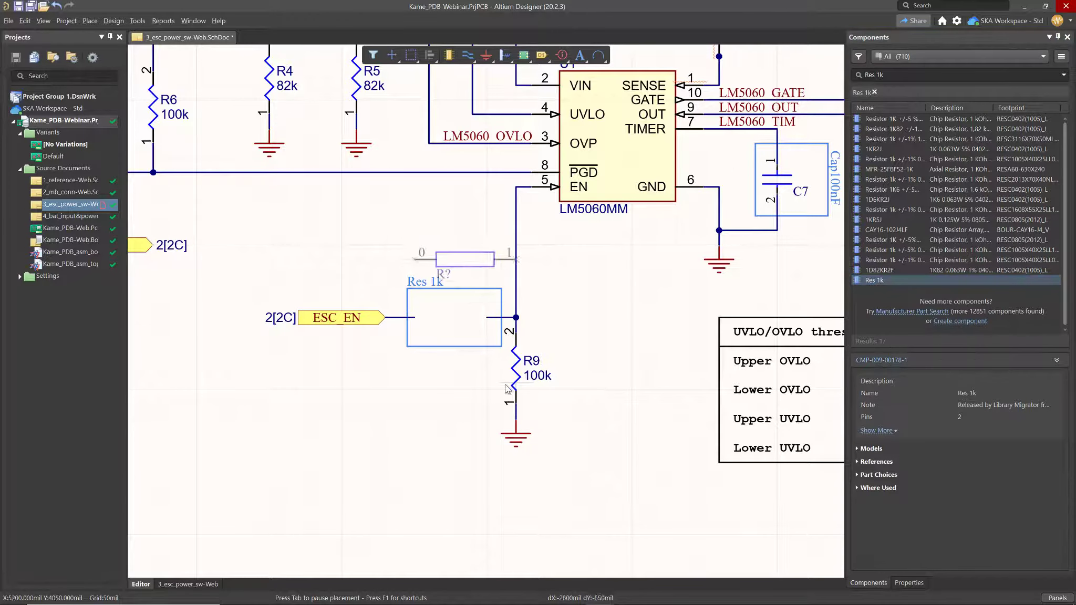
{"action": "key", "text": "End"}
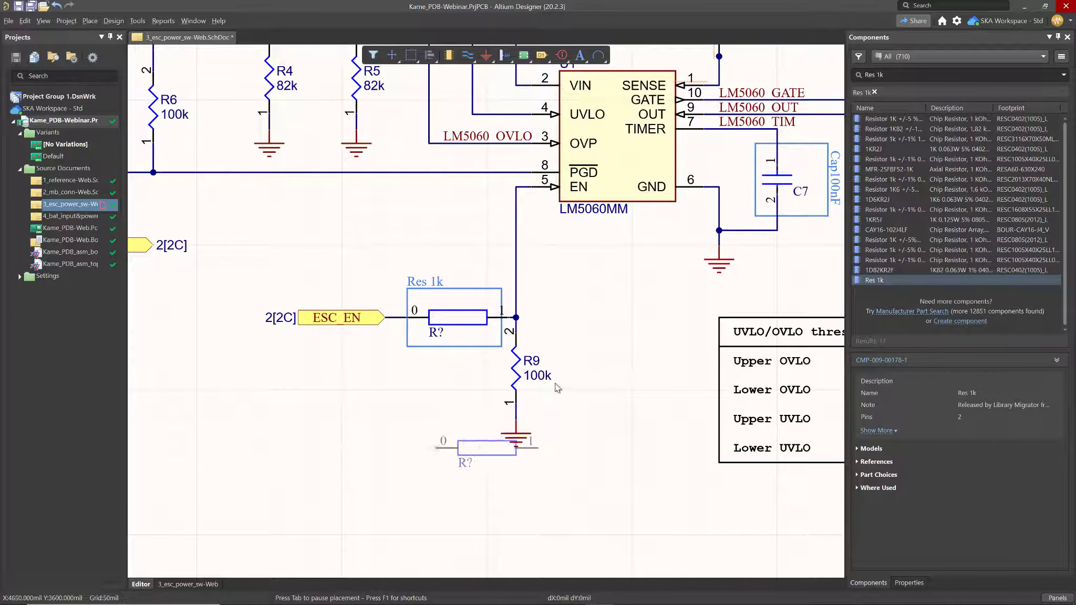
{"action": "right_click", "coordinate": [642, 307]}
{"action": "right_click_drag", "start_coordinate": [642, 307], "coordinate": [500, 336]}
{"action": "scroll", "coordinate": [506, 270], "scroll_direction": "down", "scroll_amount": 4, "text": "ctrl"}
{"action": "left_click", "coordinate": [441, 432]}
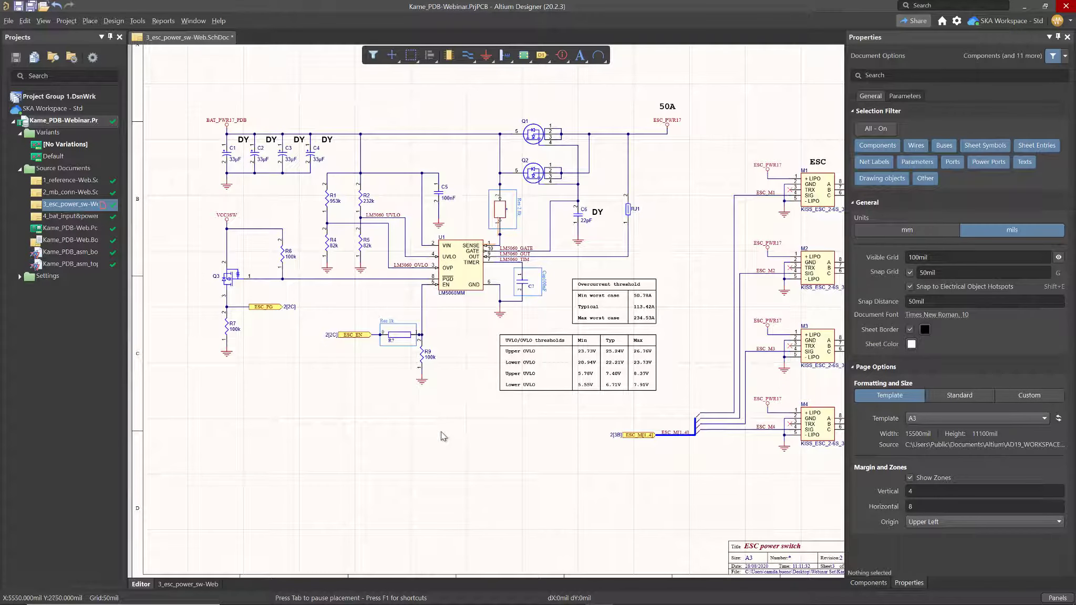
Inspect the properties of the placed 2.8k resistor and check its revision status against the workspace
{"action": "left_click", "coordinate": [500, 213]}
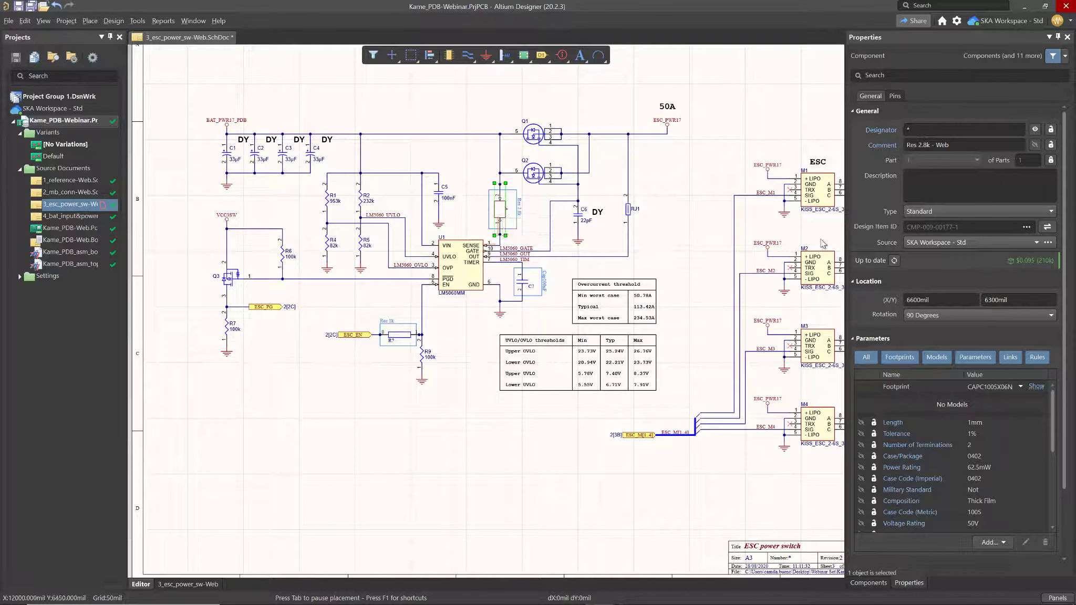
{"action": "left_click", "coordinate": [893, 260]}
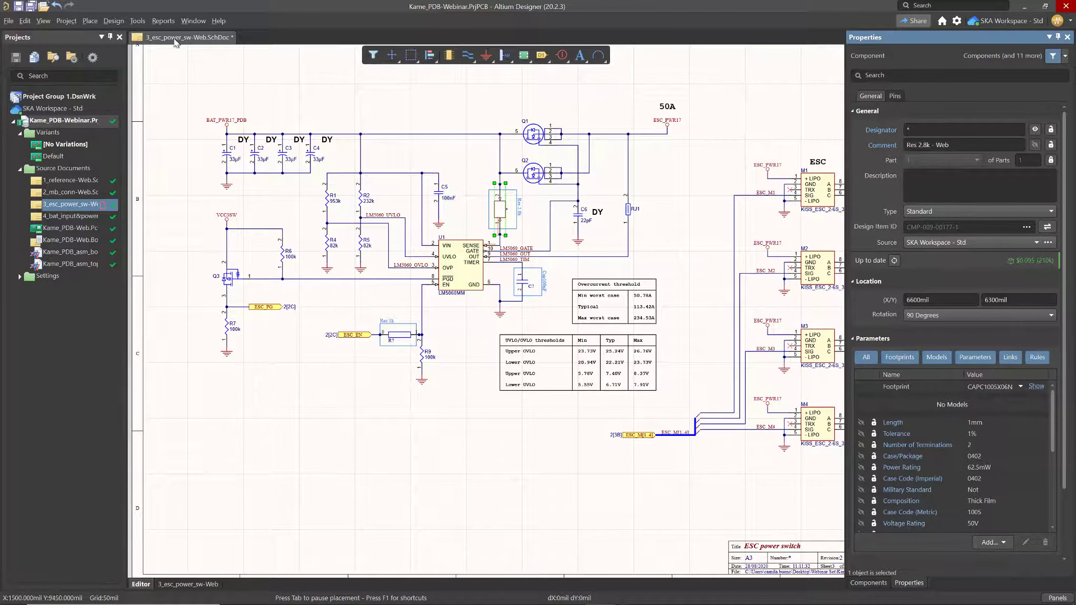
{"action": "left_click", "coordinate": [164, 57]}
Review the revision status of all the project's components in the Item Manager and close it
{"action": "left_click", "coordinate": [138, 21]}
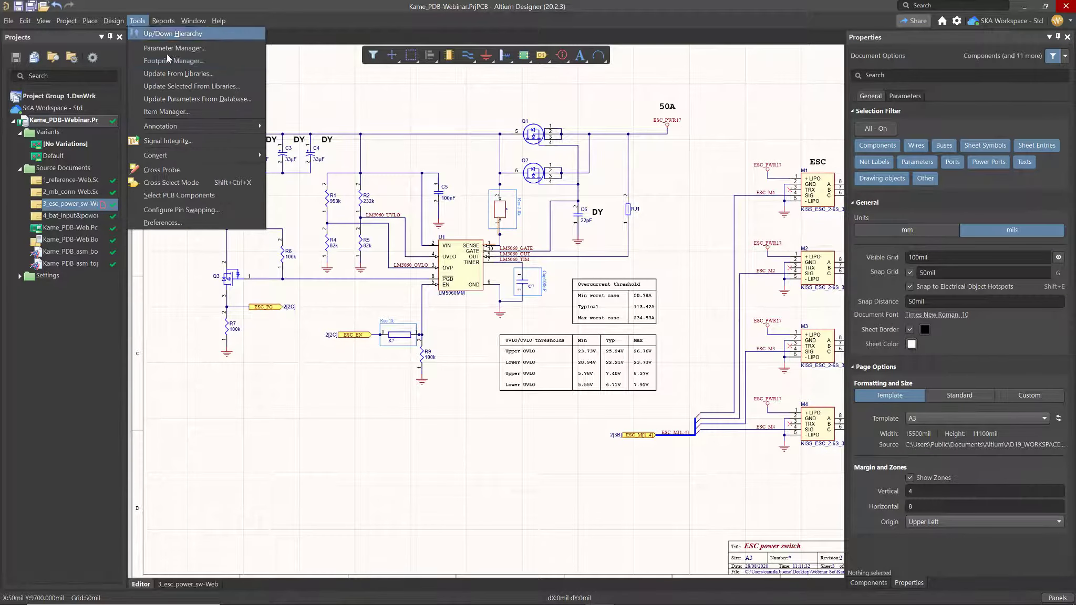
{"action": "left_click", "coordinate": [167, 112]}
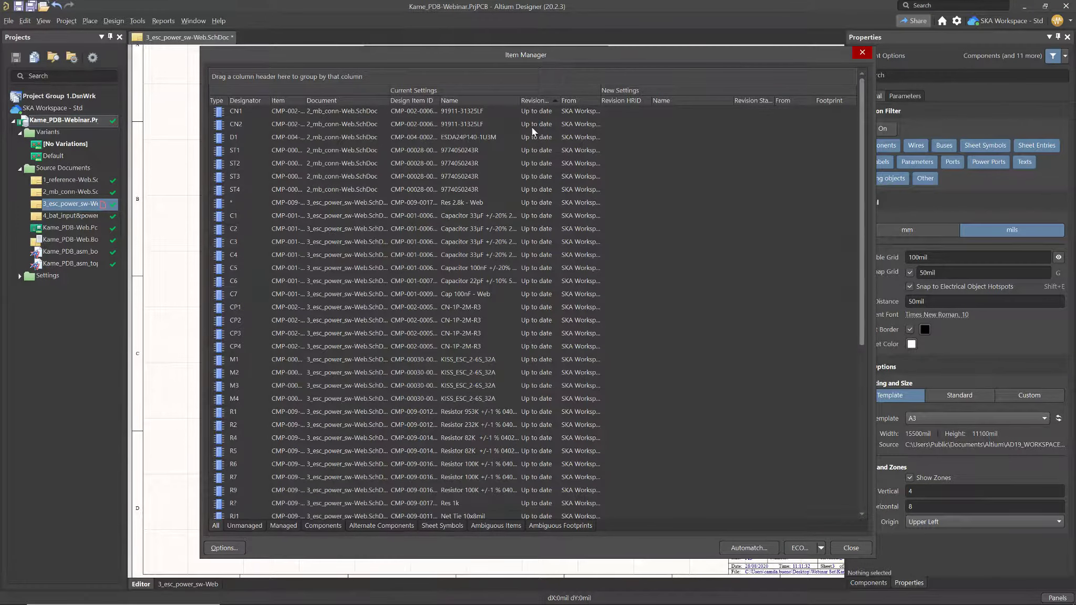
{"action": "scroll", "coordinate": [535, 141], "scroll_direction": "down", "scroll_amount": 10}
{"action": "scroll", "coordinate": [539, 271], "scroll_direction": "up", "scroll_amount": 10}
{"action": "left_click", "coordinate": [851, 548]}
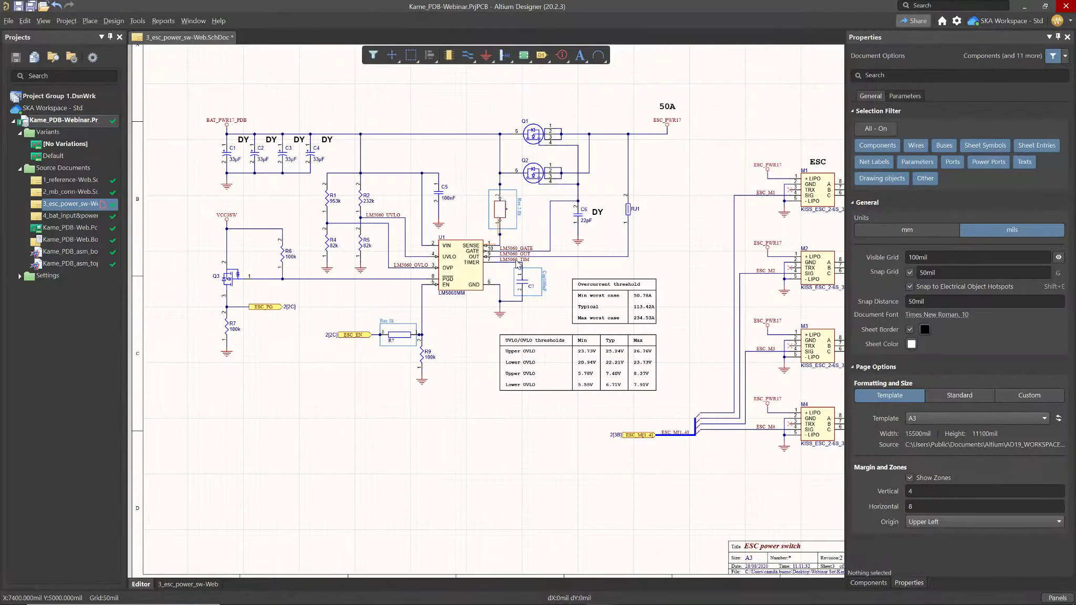
Copy the placed 2.8k resistor's comment, search the components for Res 2.8k - Web and check the actions available for it
{"action": "left_click", "coordinate": [503, 207]}
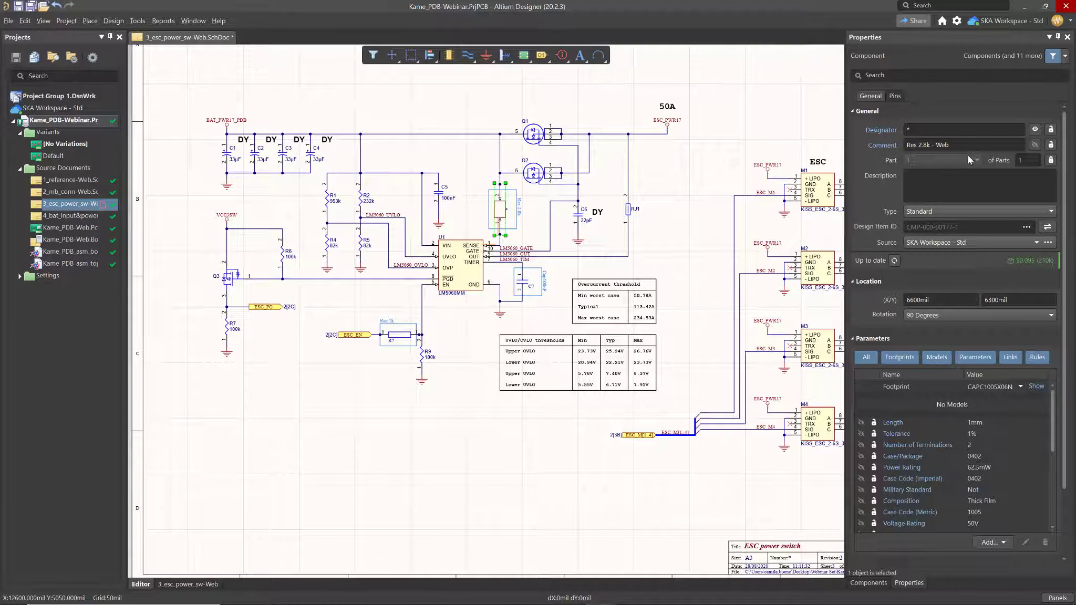
{"action": "left_click", "coordinate": [968, 148]}
{"action": "key", "text": "ctrl+c"}
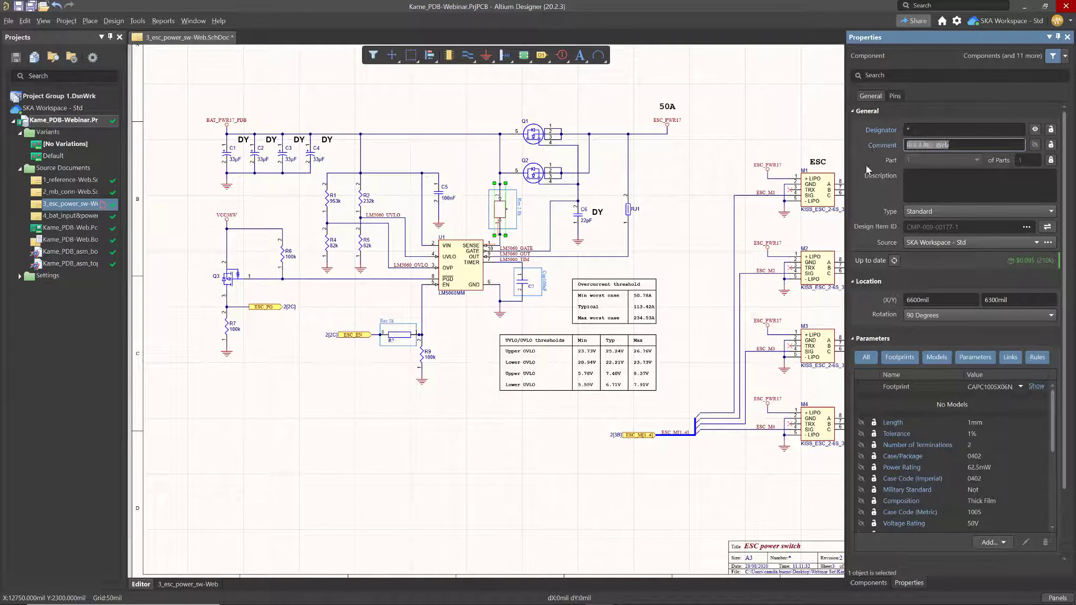
{"action": "left_click", "coordinate": [869, 583]}
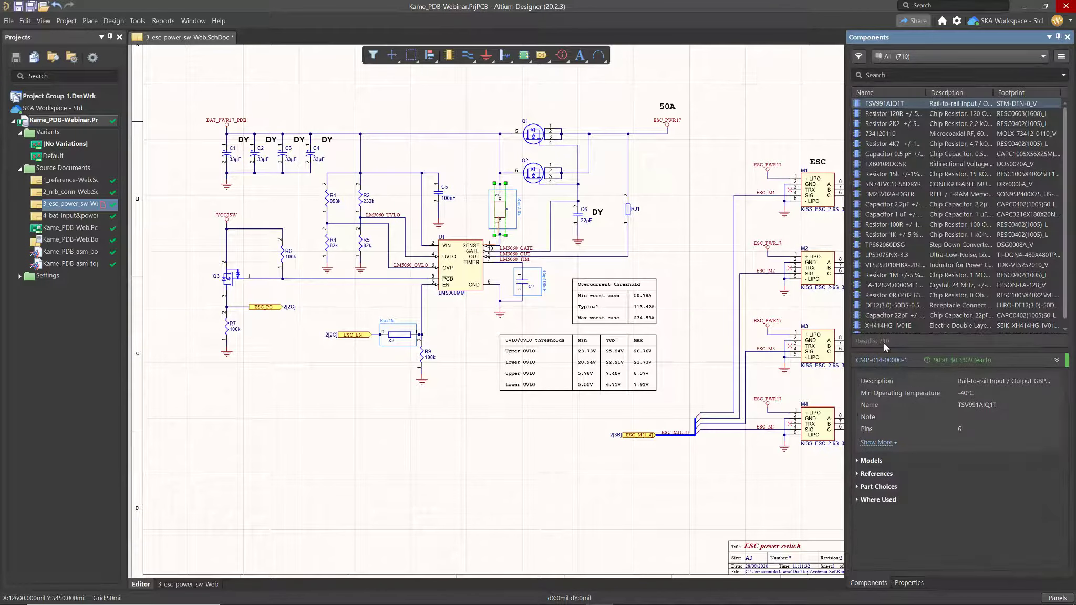
{"action": "left_click", "coordinate": [895, 75]}
{"action": "key", "text": "ctrl+v"}
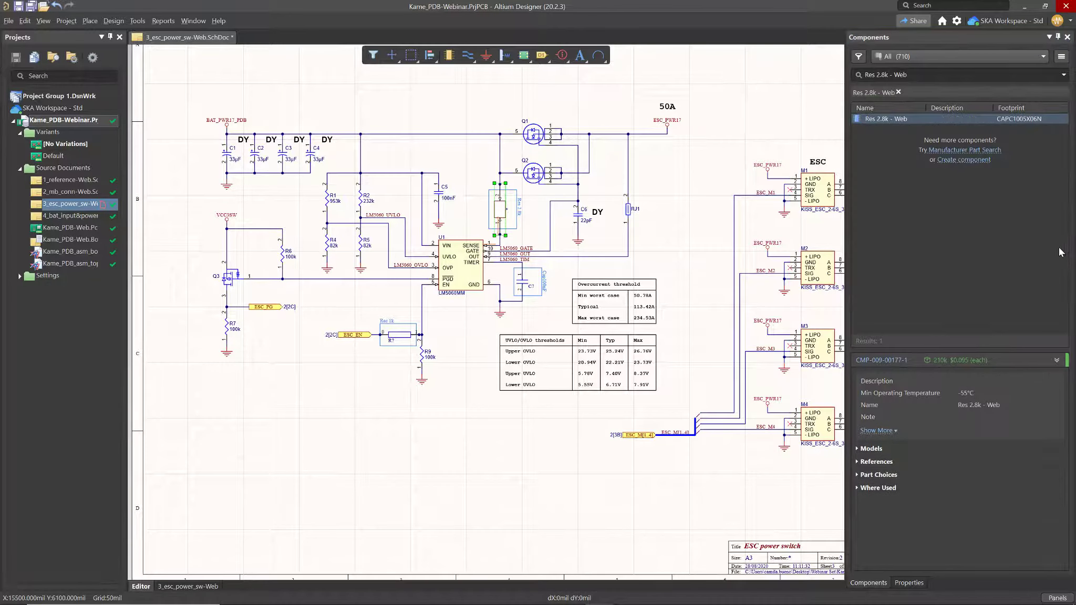
{"action": "right_click", "coordinate": [892, 119]}
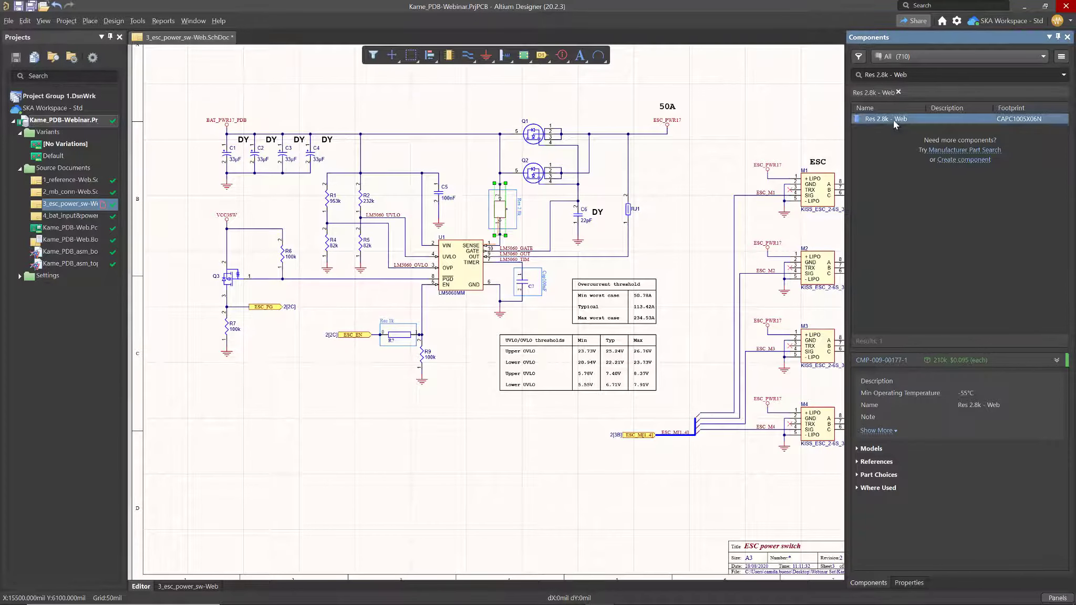
{"action": "left_click", "coordinate": [921, 157]}
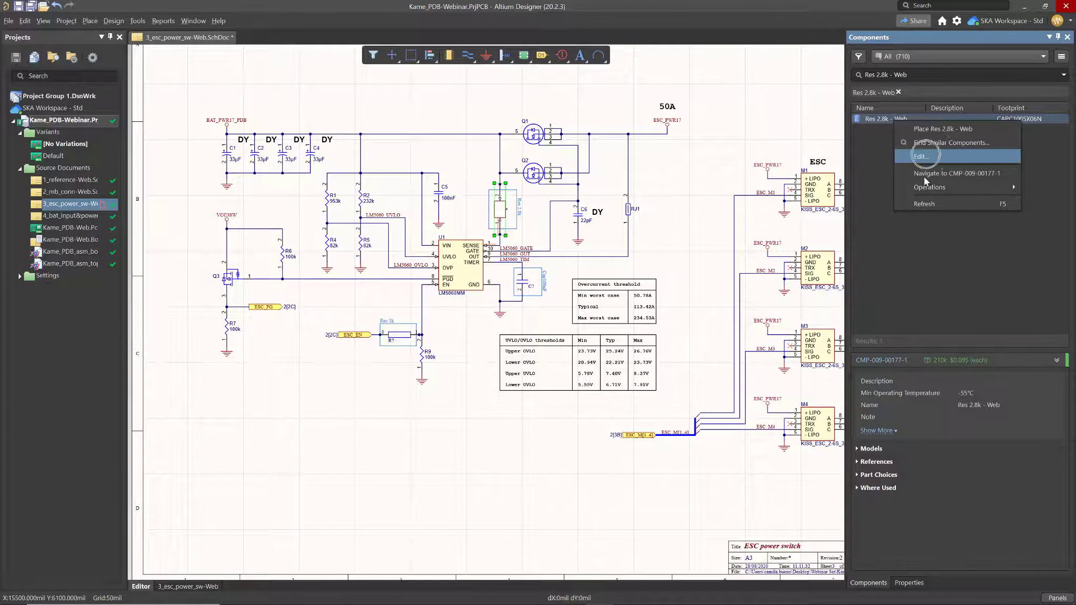
Browse the workspace server's folders in the Explorer, examining the Components categories, the connector items, Managed Content and Projects
{"action": "left_click", "coordinate": [1058, 599]}
{"action": "left_click", "coordinate": [1000, 476]}
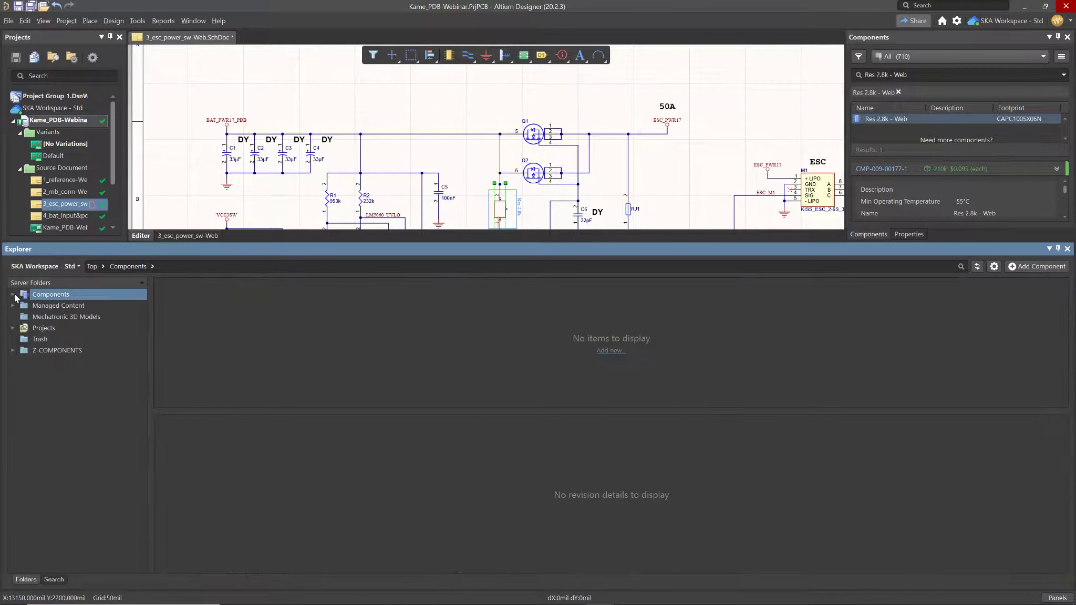
{"action": "left_click", "coordinate": [13, 295]}
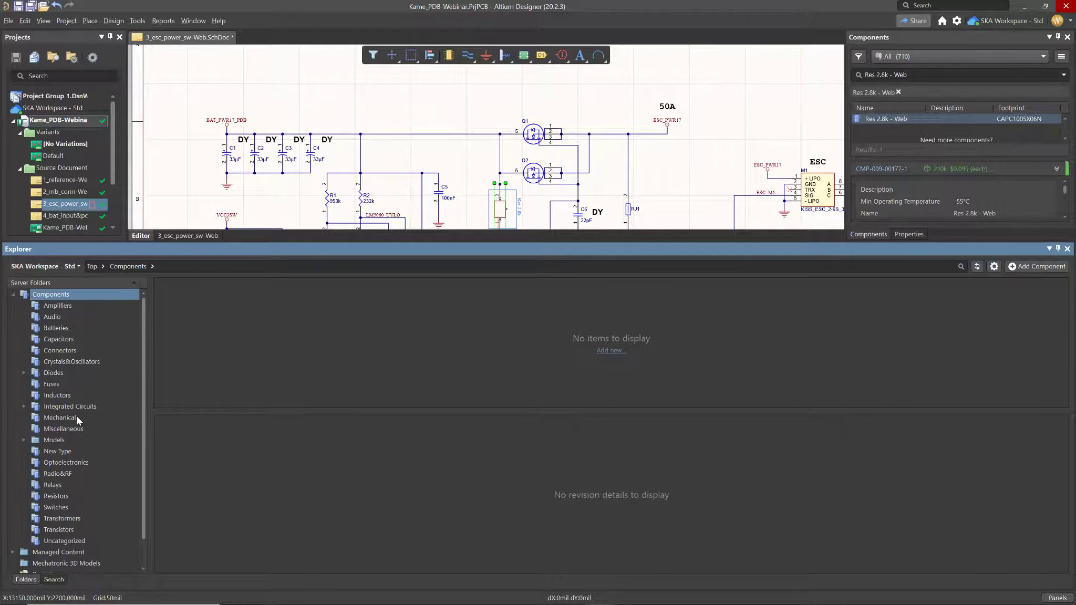
{"action": "left_click", "coordinate": [62, 351]}
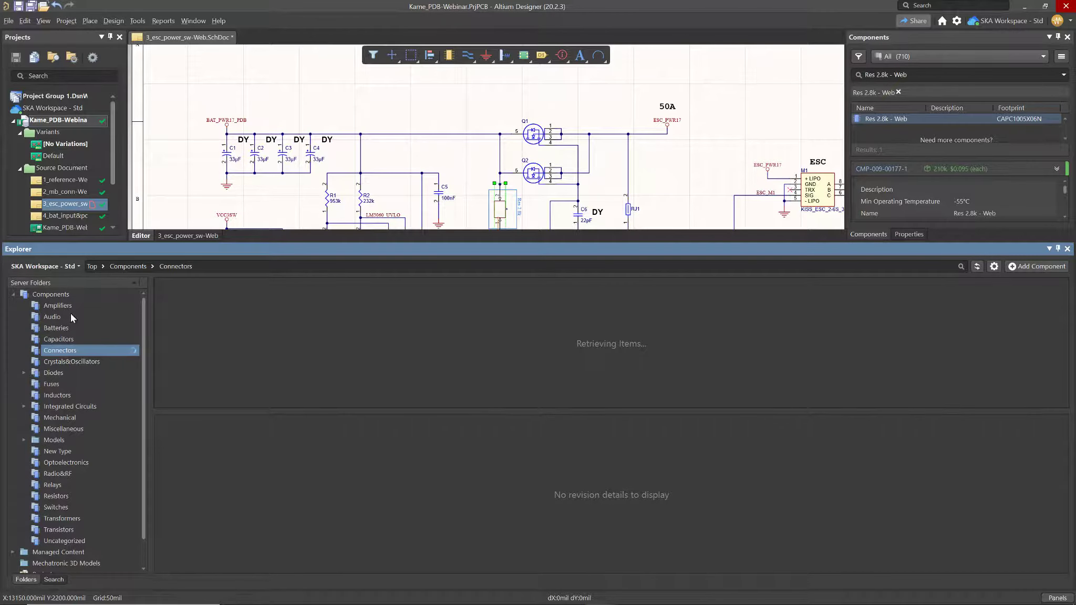
{"action": "left_click", "coordinate": [13, 294]}
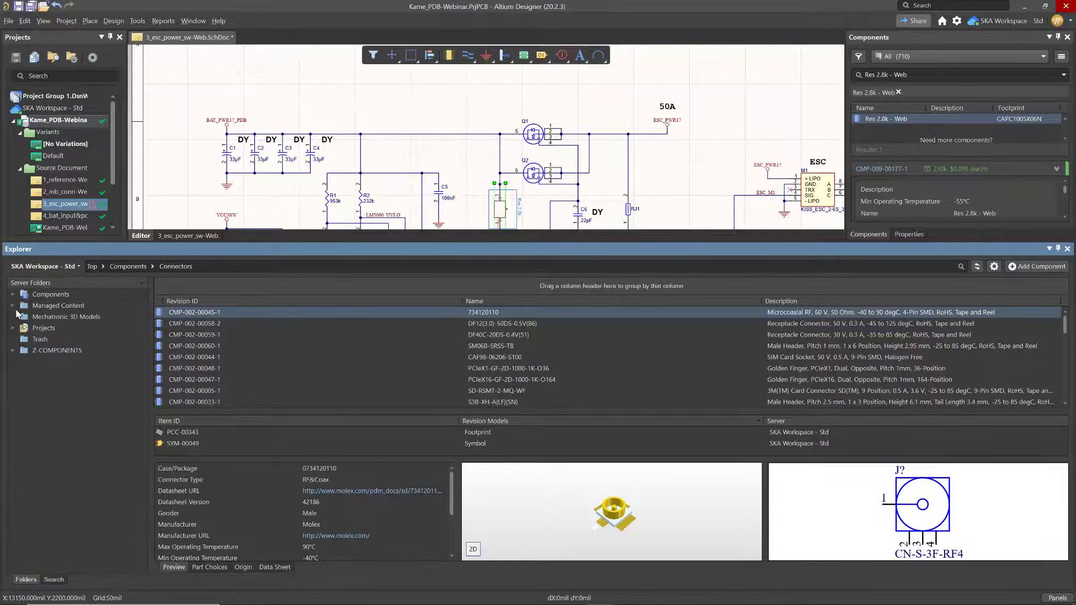
{"action": "left_click", "coordinate": [13, 305]}
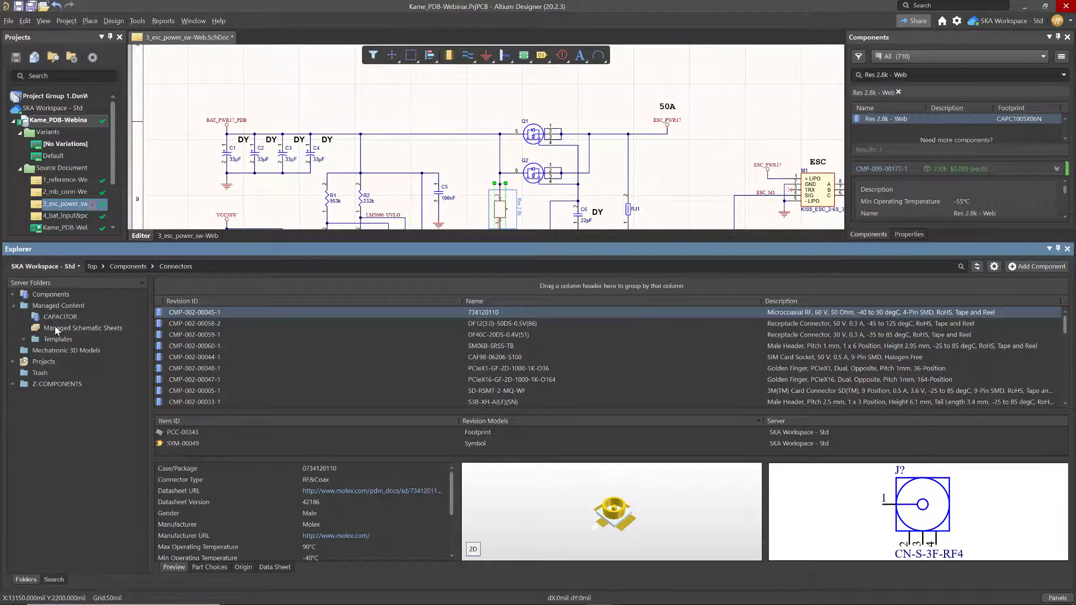
{"action": "left_click", "coordinate": [13, 306]}
{"action": "left_click", "coordinate": [12, 328]}
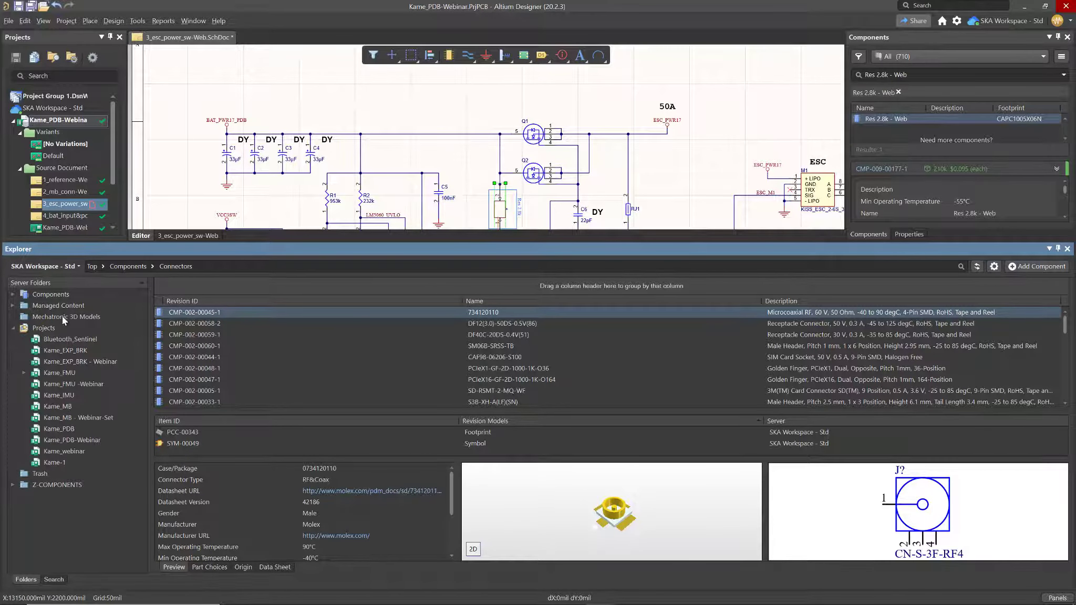
{"action": "left_click", "coordinate": [13, 328]}
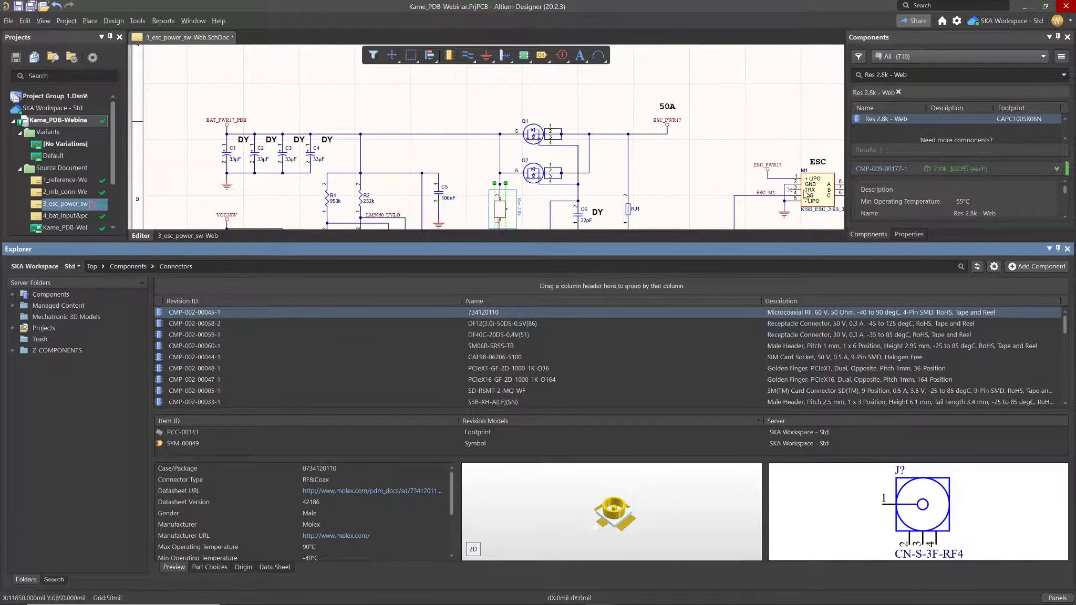
Open the Res 2.8k - Web component for editing and close the Explorer
{"action": "right_click", "coordinate": [877, 118]}
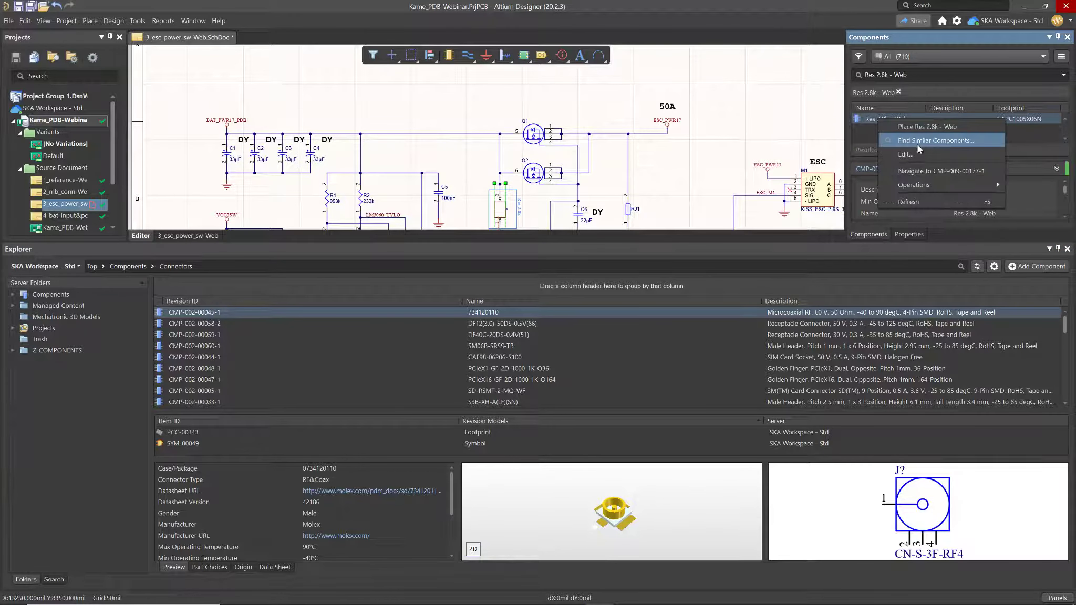
{"action": "left_click", "coordinate": [917, 154]}
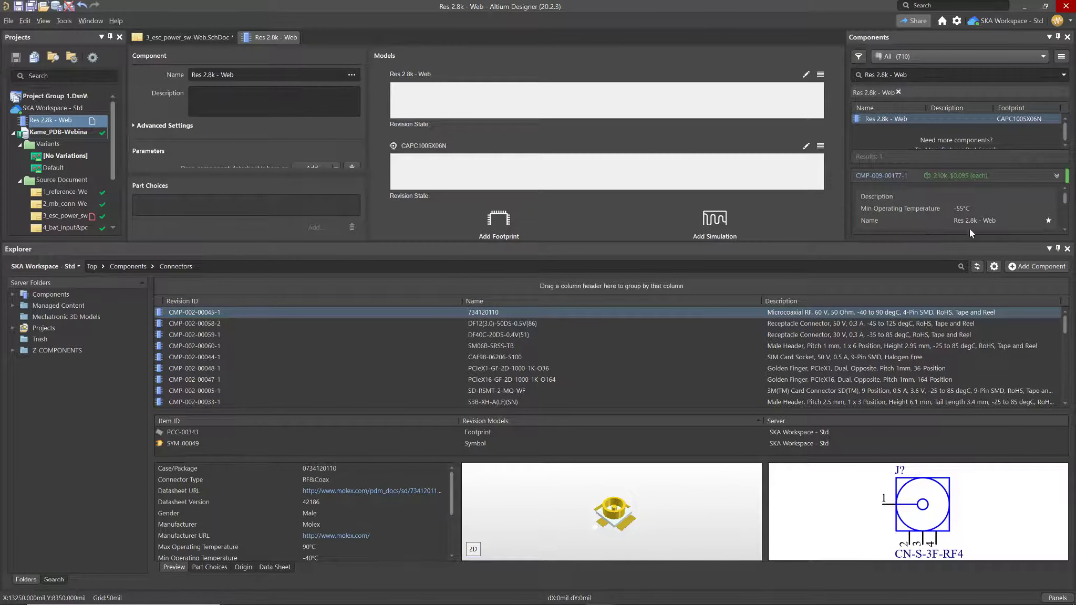
{"action": "left_click", "coordinate": [1066, 250]}
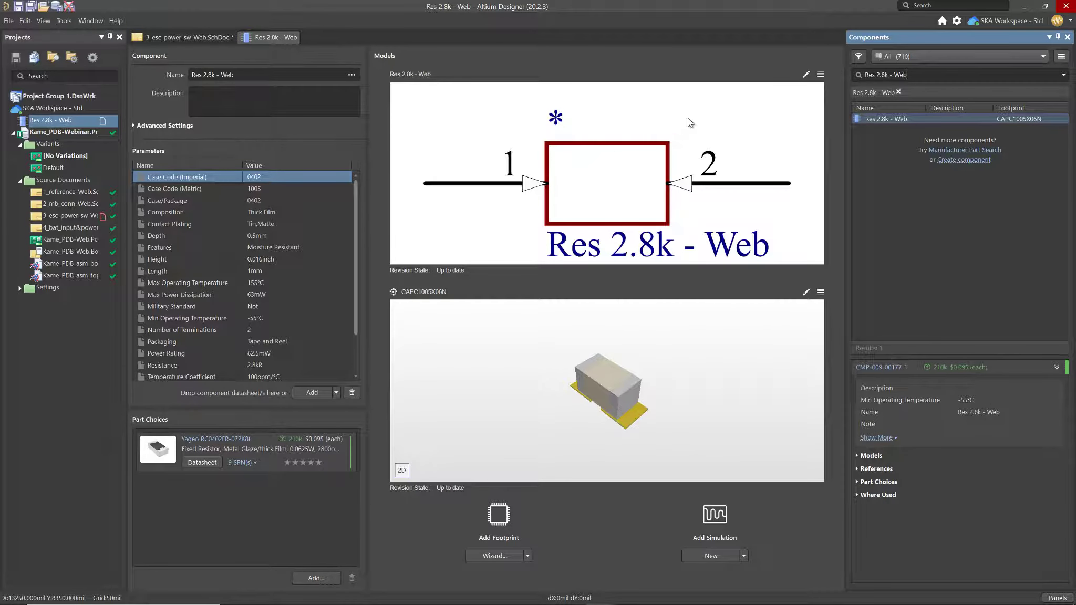
Change the border colour of the Res 2.8k - Web symbol's rectangle to purple and save the symbol back into the component
{"action": "left_click", "coordinate": [806, 74]}
{"action": "left_click", "coordinate": [518, 283]}
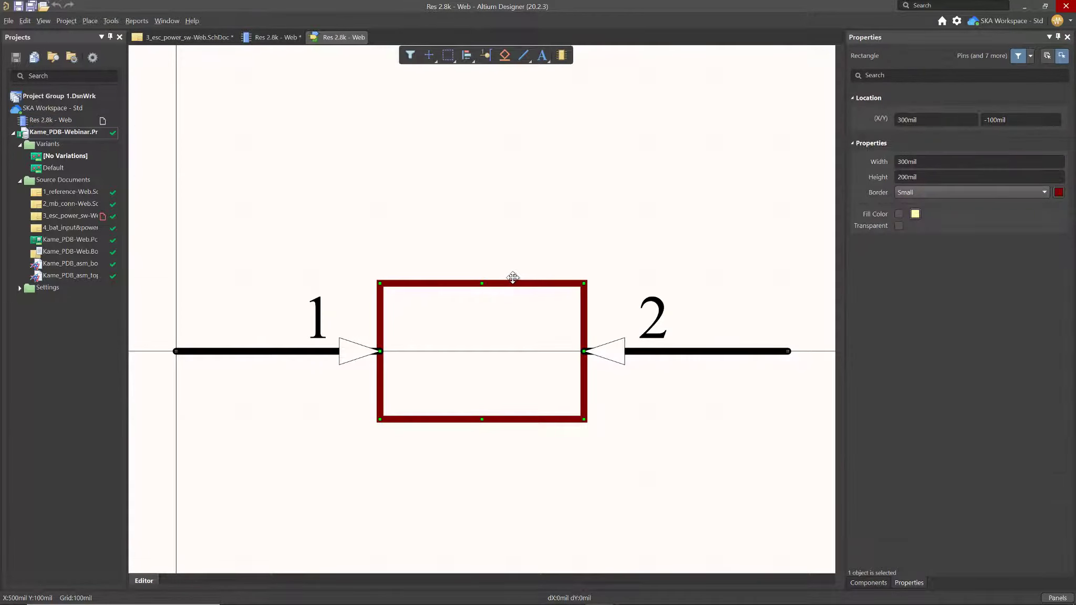
{"action": "left_click", "coordinate": [1059, 192]}
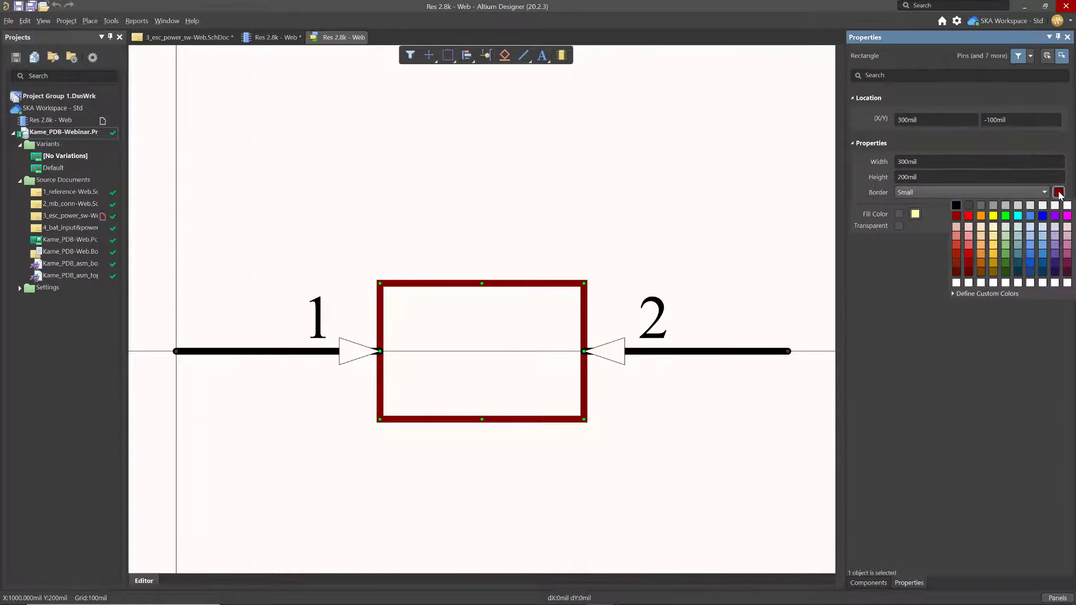
{"action": "left_click", "coordinate": [1056, 216]}
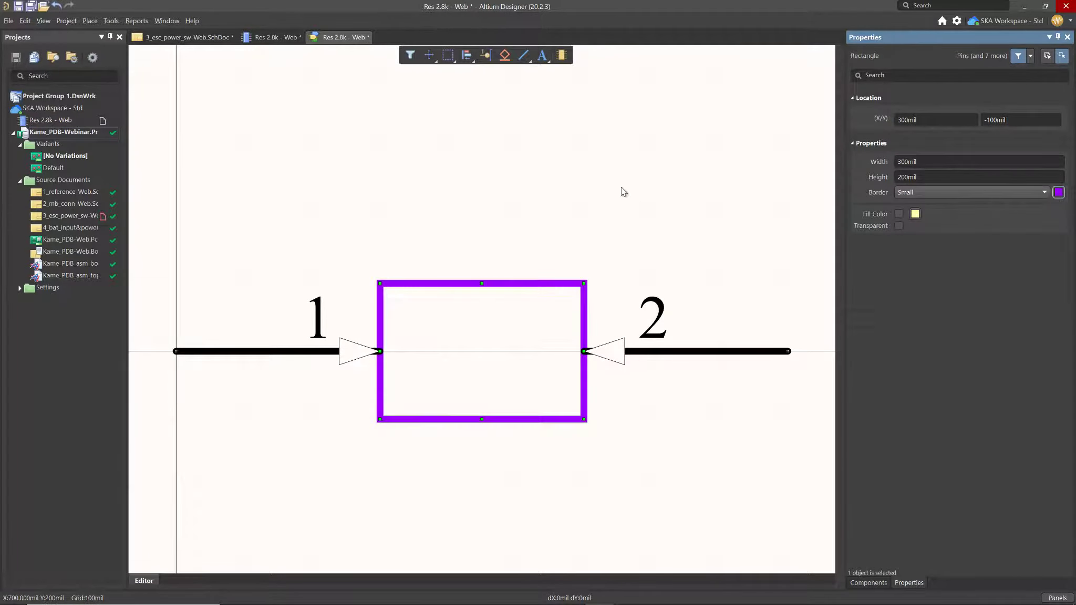
{"action": "left_click", "coordinate": [492, 140]}
{"action": "right_click", "coordinate": [356, 40]}
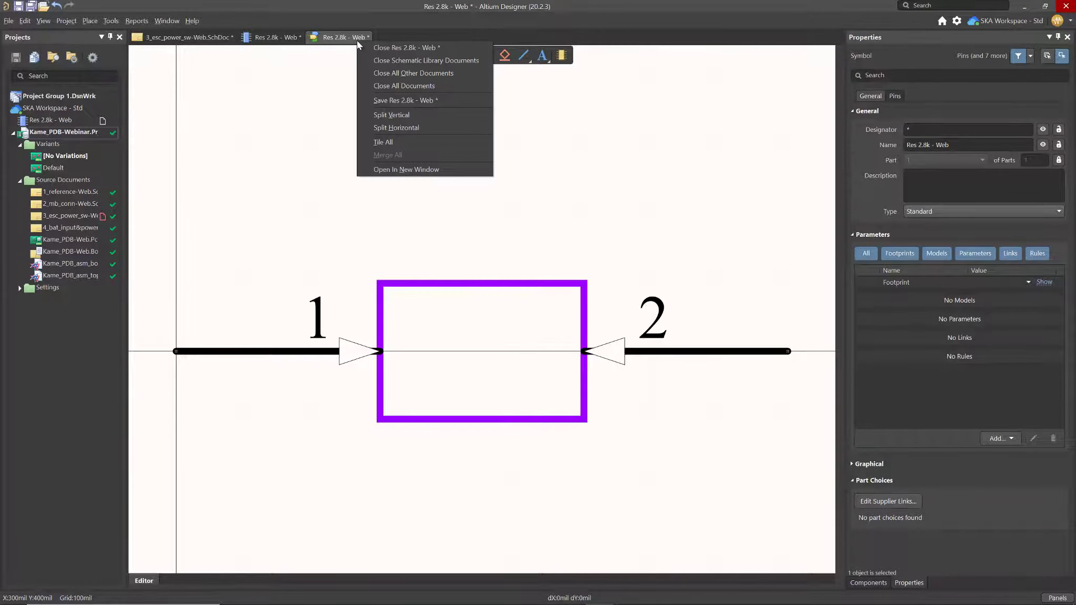
{"action": "left_click", "coordinate": [399, 99]}
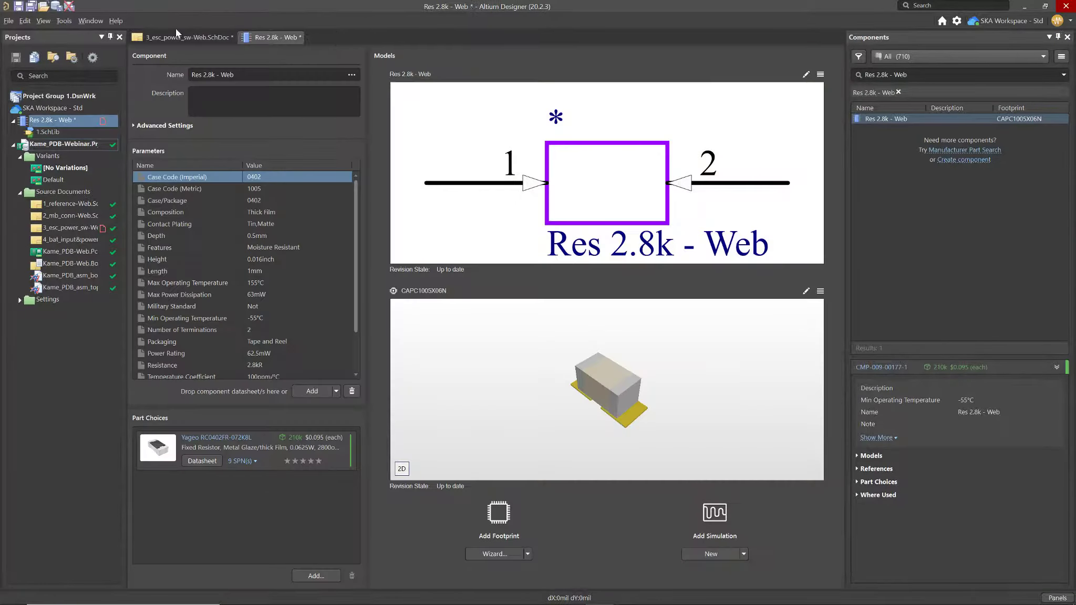
Release the edited Res 2.8k - Web to the workspace with the release note "Cor Roxa", ignoring the validation violations, and dismiss the messages
{"action": "left_click", "coordinate": [44, 7]}
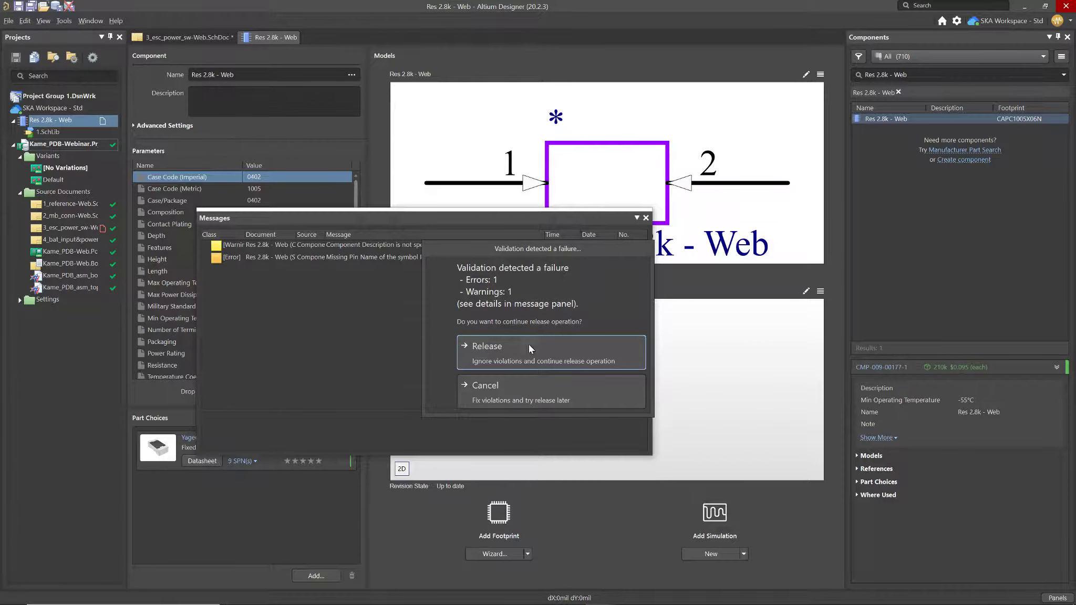
{"action": "left_click", "coordinate": [523, 350]}
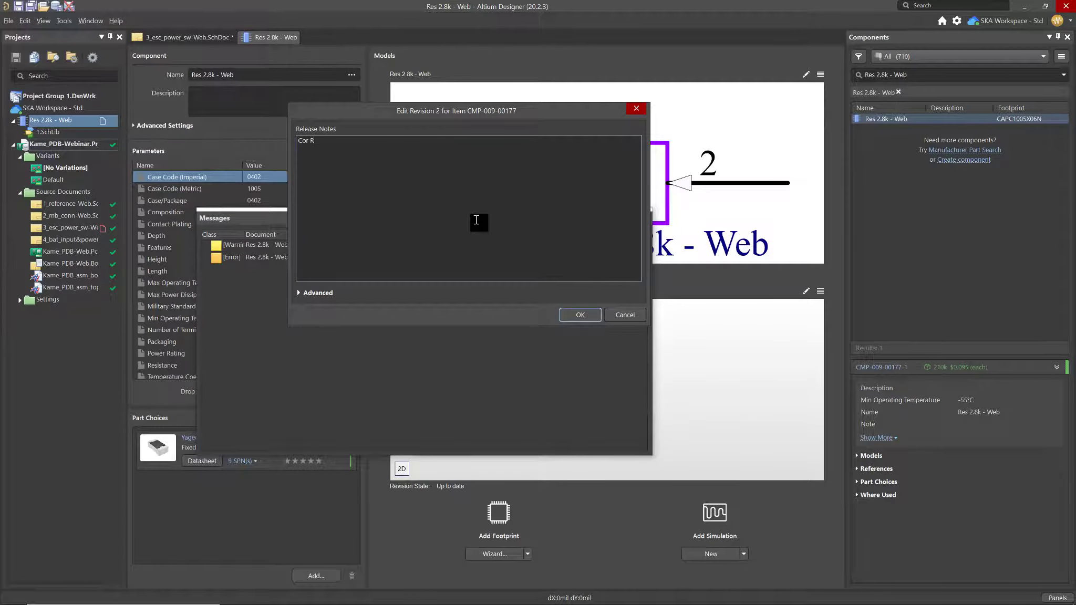
{"action": "left_click", "coordinate": [580, 315]}
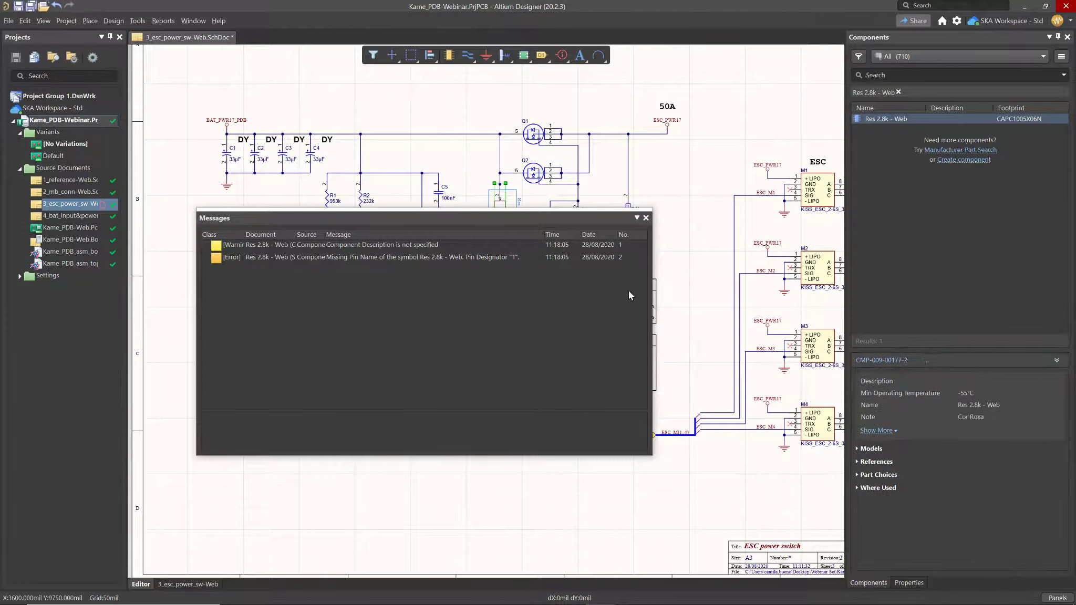
{"action": "left_click", "coordinate": [645, 218]}
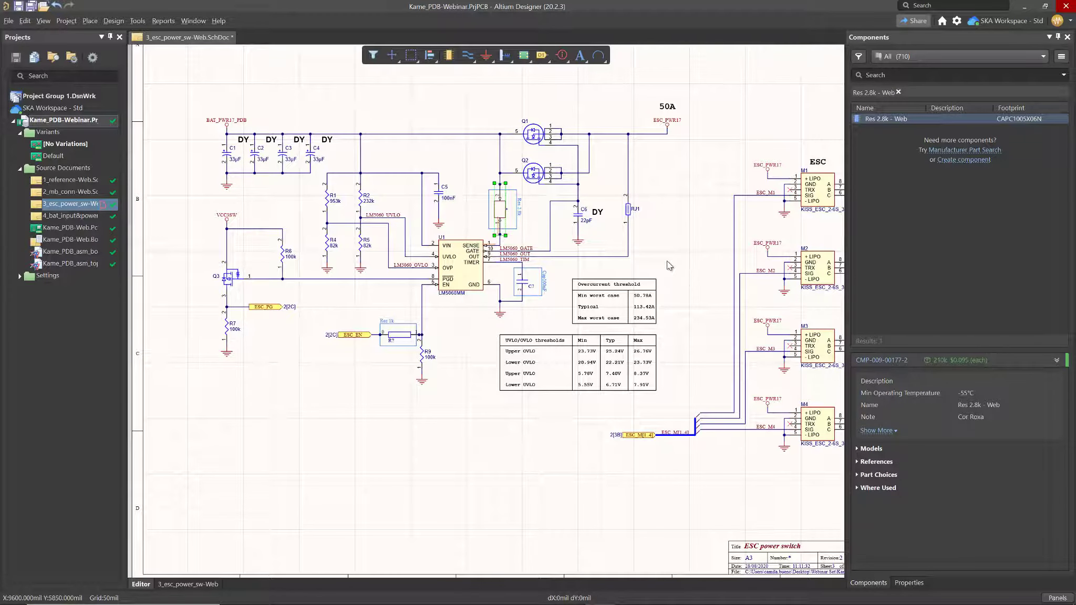
Preview the released Res 2.8k - Web symbol, compare it with the resistor placed above U1 and inspect that resistor's revision status
{"action": "left_click", "coordinate": [878, 119]}
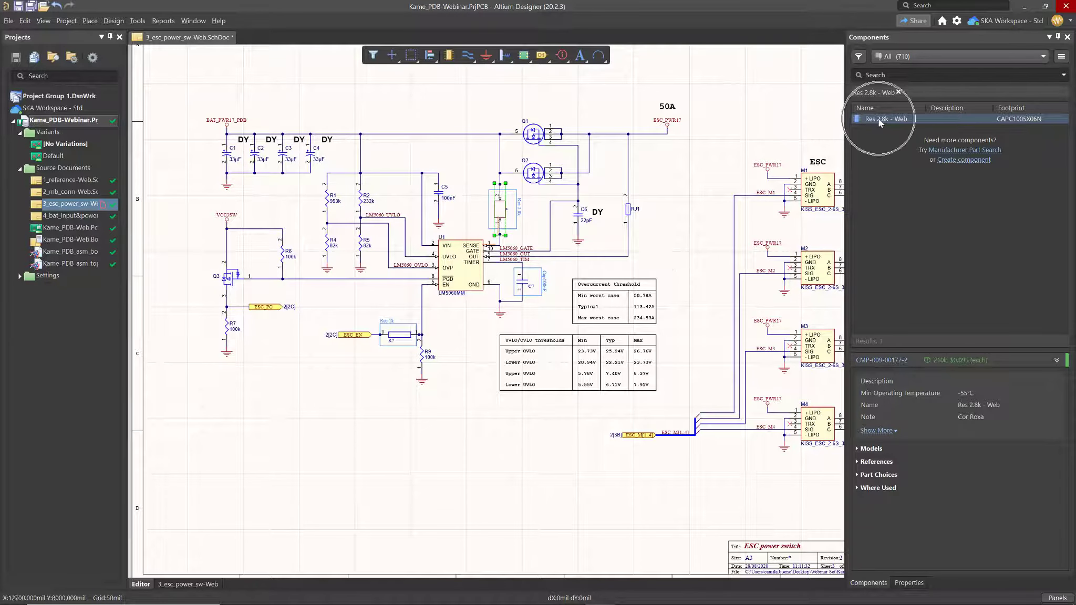
{"action": "left_click", "coordinate": [855, 451]}
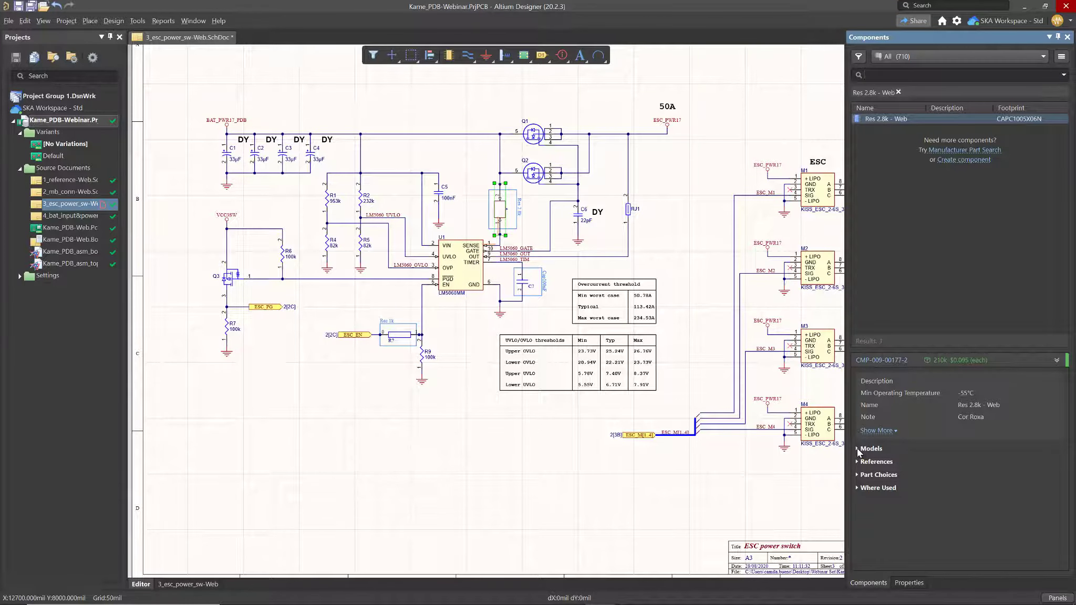
{"action": "left_click", "coordinate": [857, 448]}
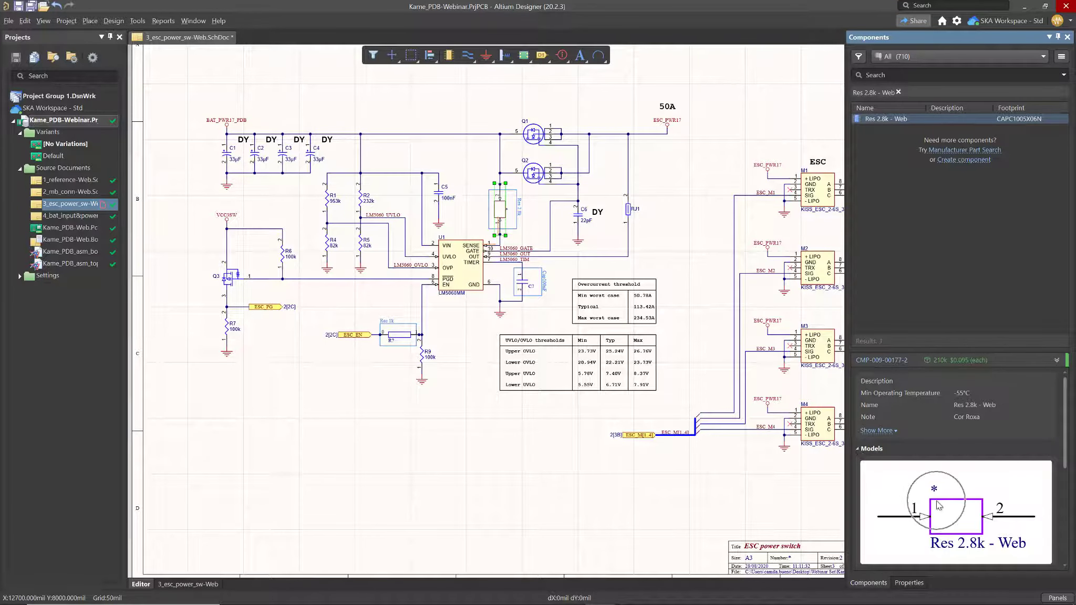
{"action": "scroll", "coordinate": [499, 220], "scroll_direction": "up", "scroll_amount": 5, "text": "ctrl"}
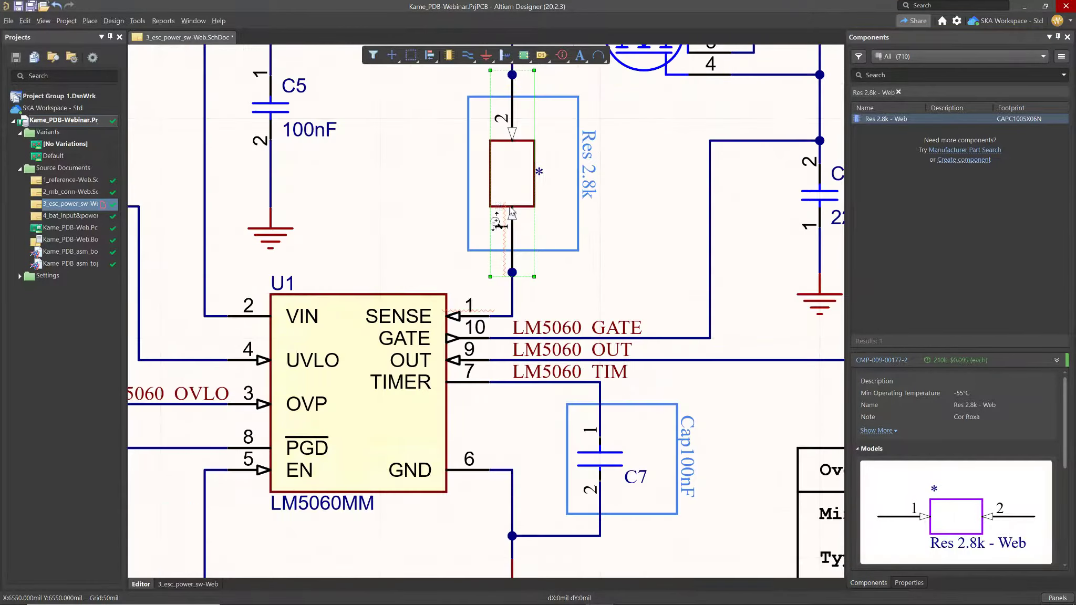
{"action": "scroll", "coordinate": [509, 209], "scroll_direction": "up", "scroll_amount": 2, "text": "ctrl"}
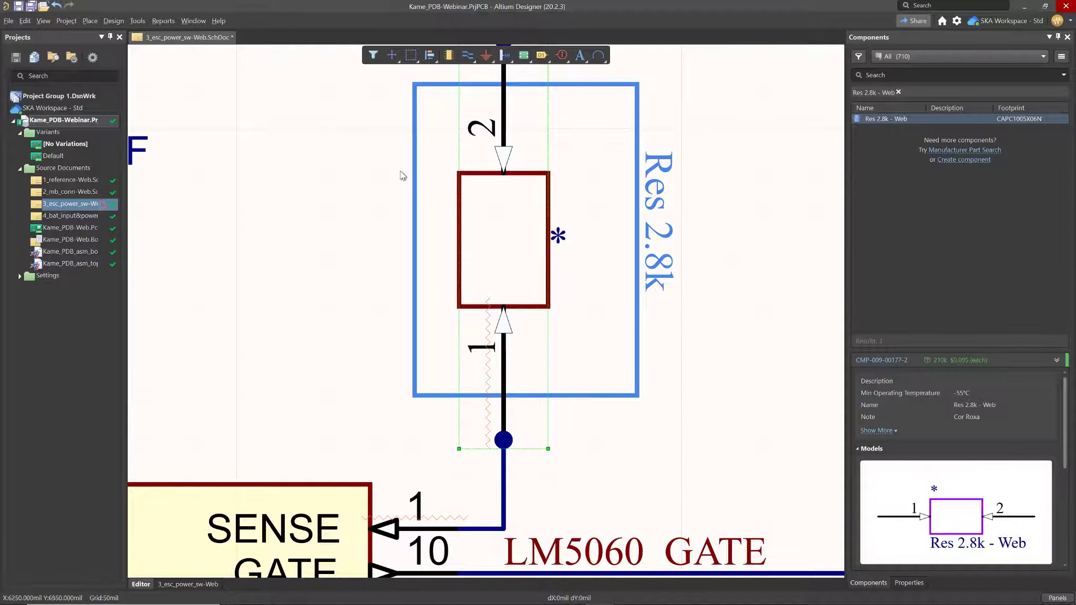
{"action": "double_click", "coordinate": [537, 178]}
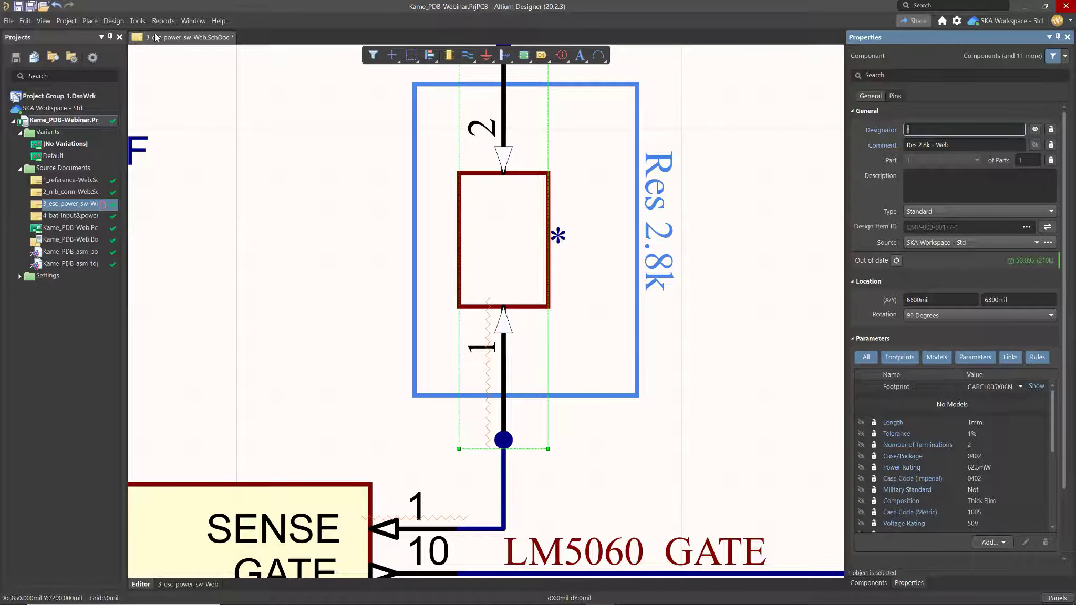
Update all of the project's components to their latest revision in the Item Manager and apply the change order to the schematic
{"action": "left_click", "coordinate": [138, 21]}
{"action": "left_click", "coordinate": [169, 112]}
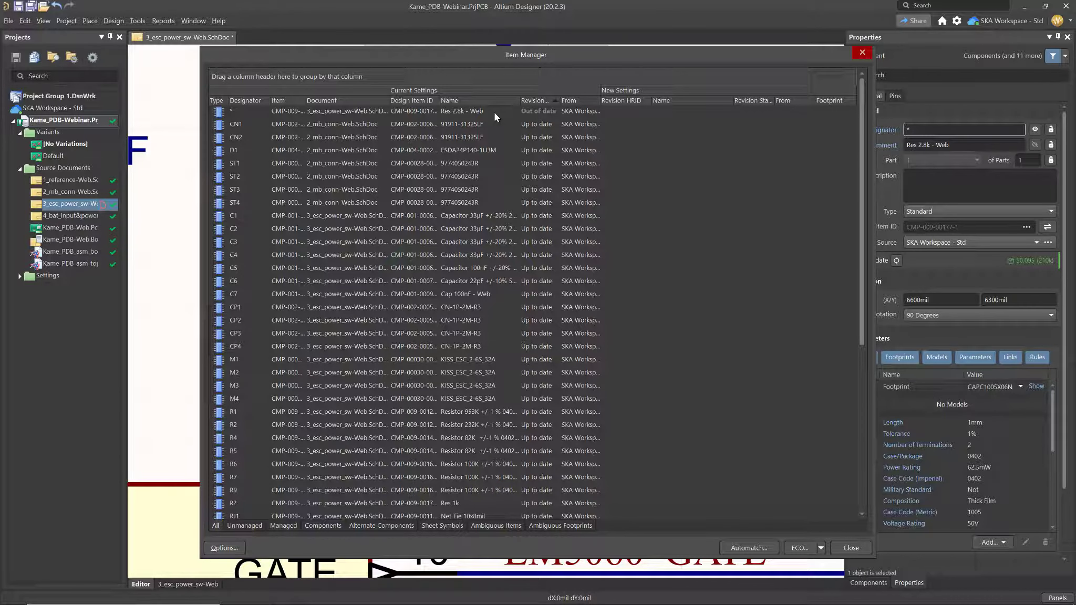
{"action": "key", "text": "ctrl+a"}
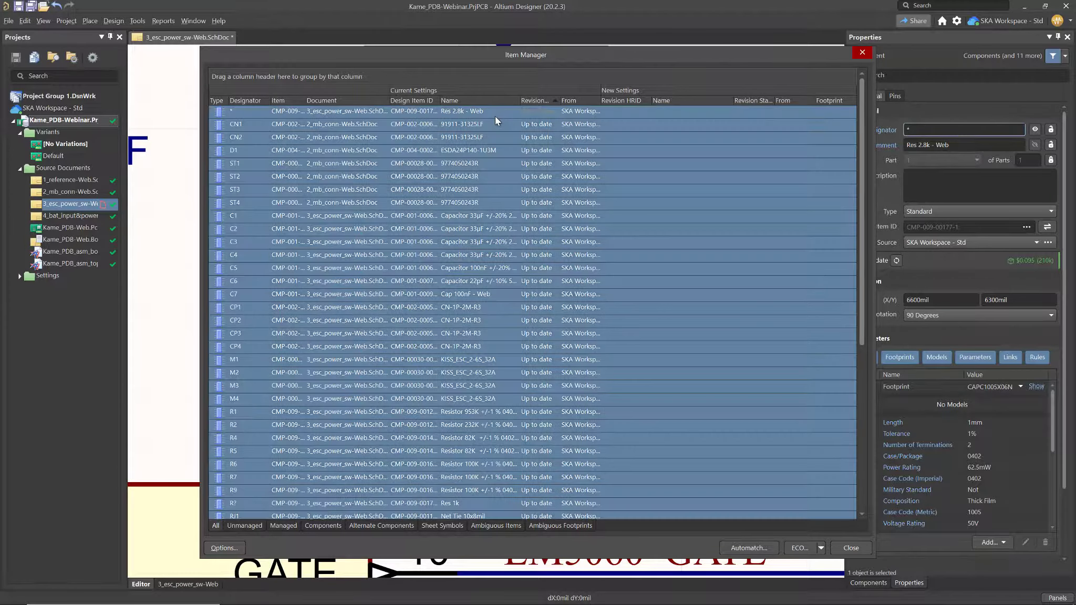
{"action": "right_click", "coordinate": [513, 201]}
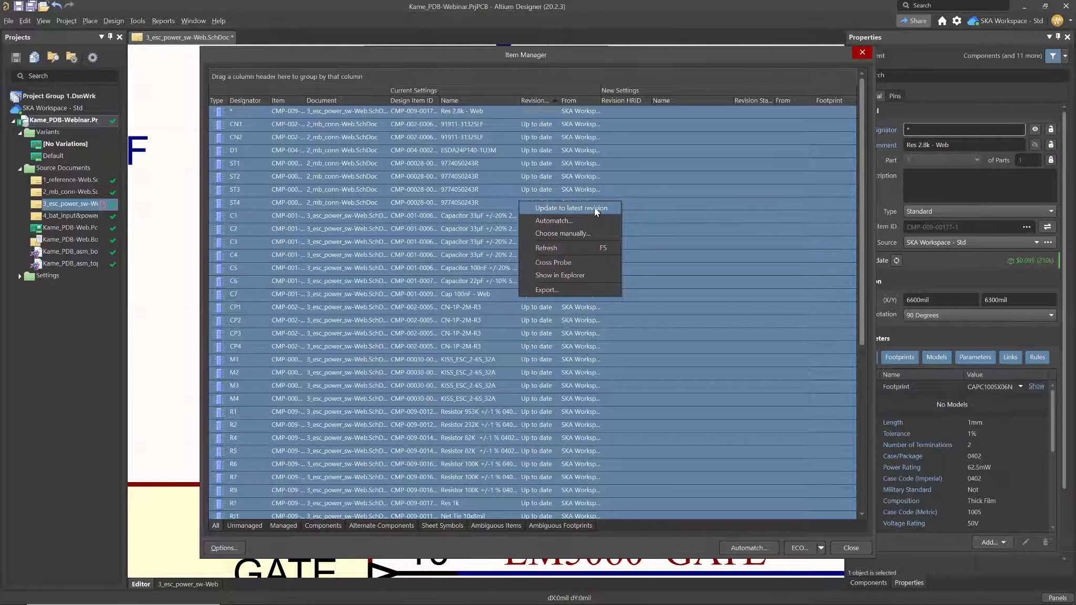
{"action": "left_click", "coordinate": [565, 208]}
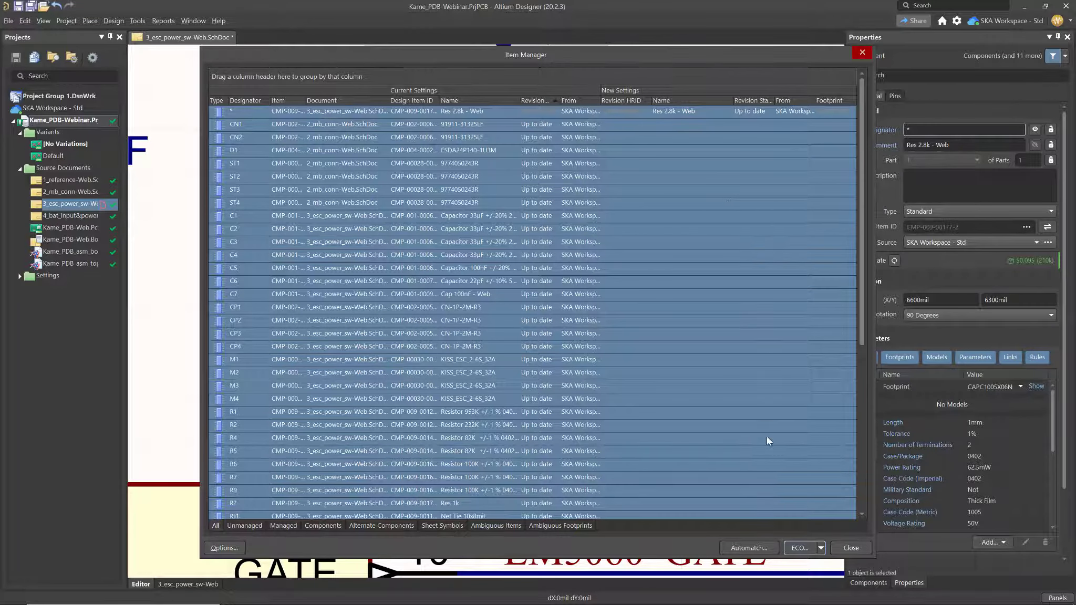
{"action": "left_click", "coordinate": [821, 548]}
{"action": "left_click", "coordinate": [862, 549]}
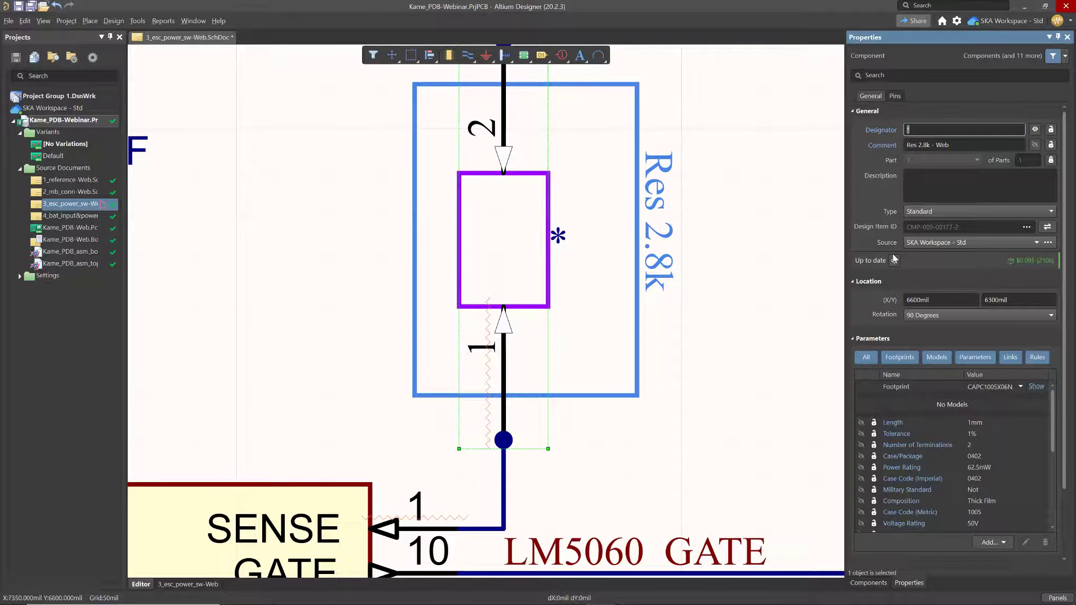
Save the 3_esc_power_sw-Web.SchDoc schematic, then commit and push it to version control
{"action": "right_click_drag", "start_coordinate": [722, 290], "coordinate": [701, 291]}
{"action": "scroll", "coordinate": [731, 220], "scroll_direction": "down", "scroll_amount": 4, "text": "ctrl"}
{"action": "scroll", "coordinate": [737, 227], "scroll_direction": "down", "scroll_amount": 1, "text": "ctrl"}
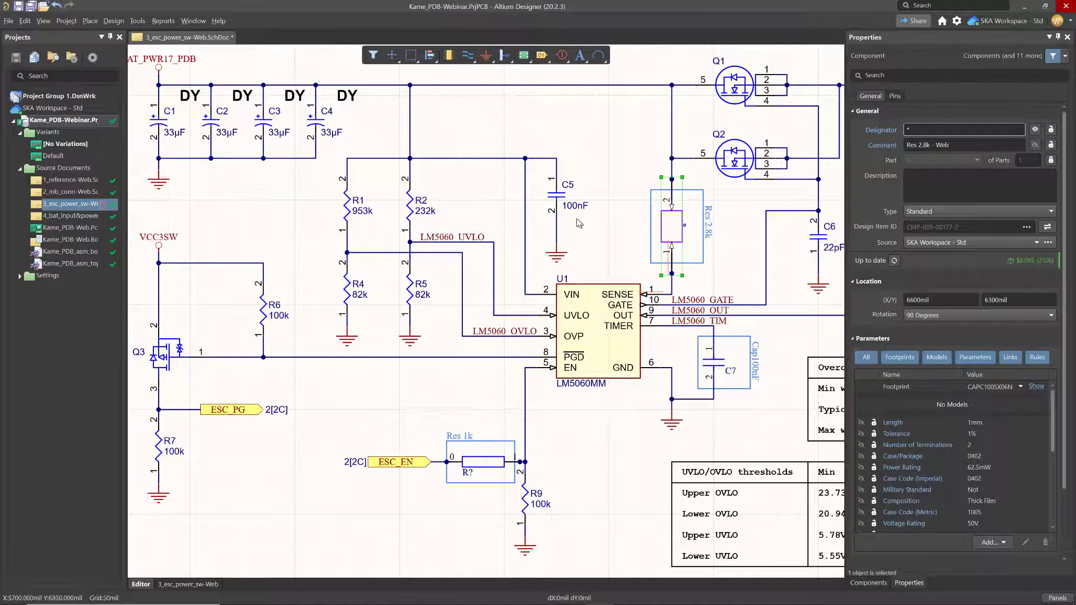
{"action": "scroll", "coordinate": [580, 225], "scroll_direction": "down", "scroll_amount": 1, "text": "ctrl"}
{"action": "right_click_drag", "start_coordinate": [578, 222], "coordinate": [517, 225]}
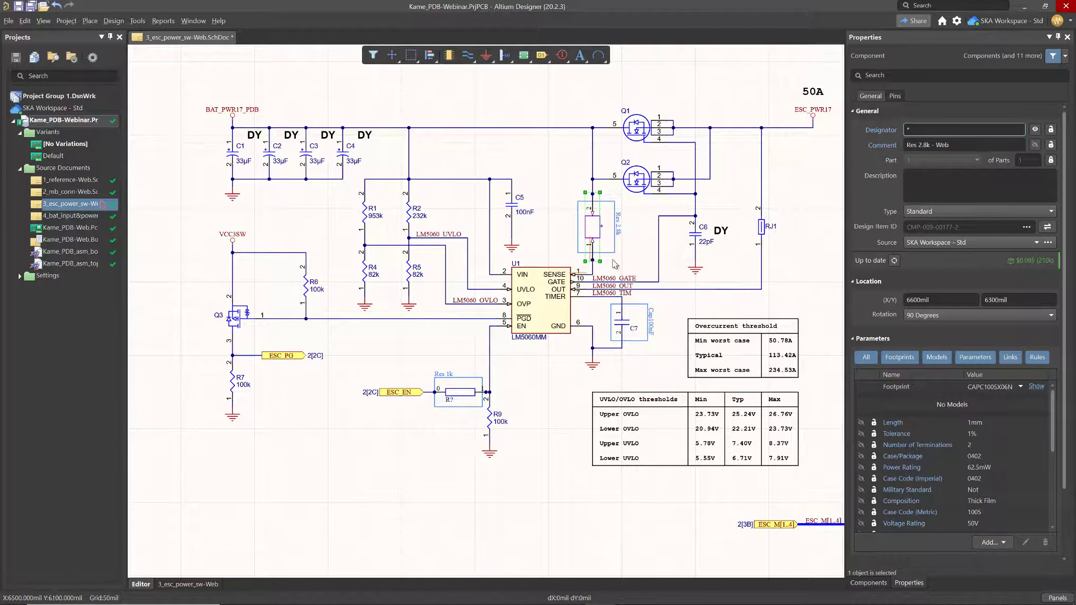
{"action": "left_click", "coordinate": [85, 204]}
{"action": "key", "text": "ctrl+s"}
{"action": "right_click", "coordinate": [85, 203]}
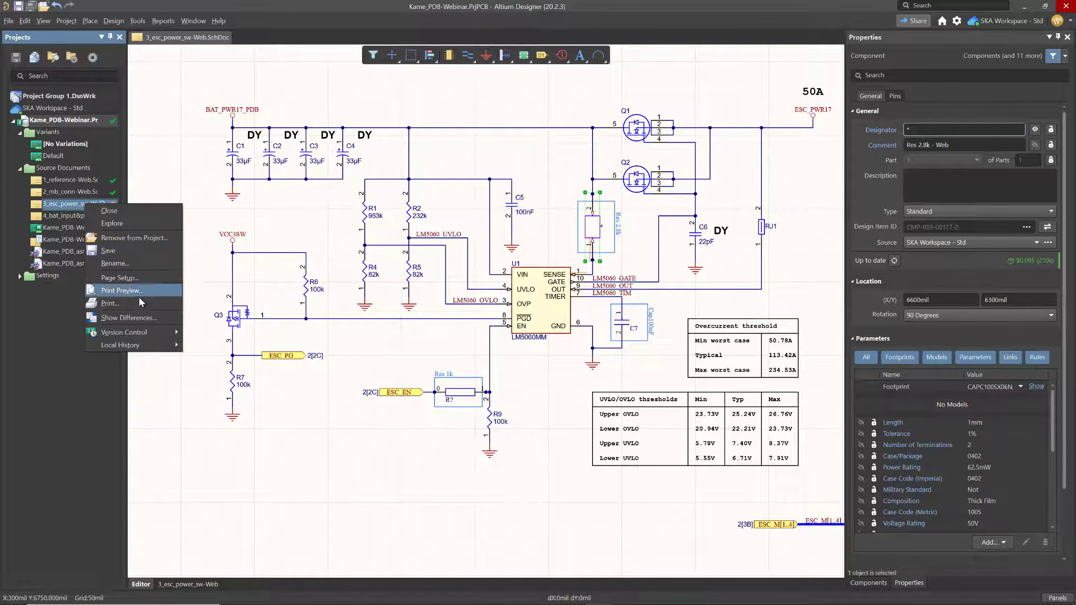
{"action": "mouse_move", "coordinate": [131, 332]}
{"action": "left_click", "coordinate": [218, 333]}
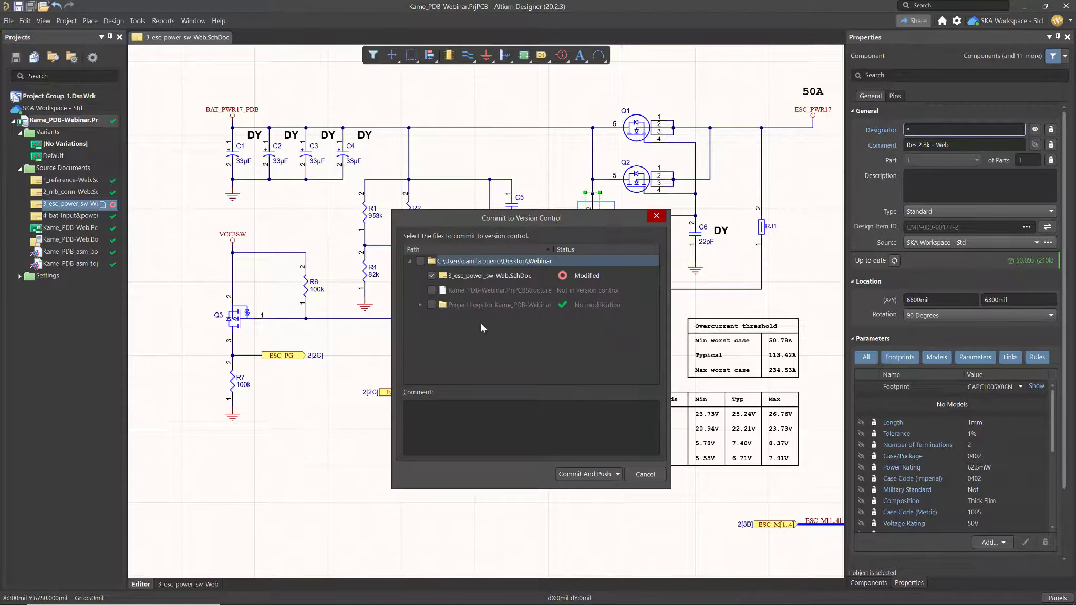
{"action": "left_click", "coordinate": [600, 474]}
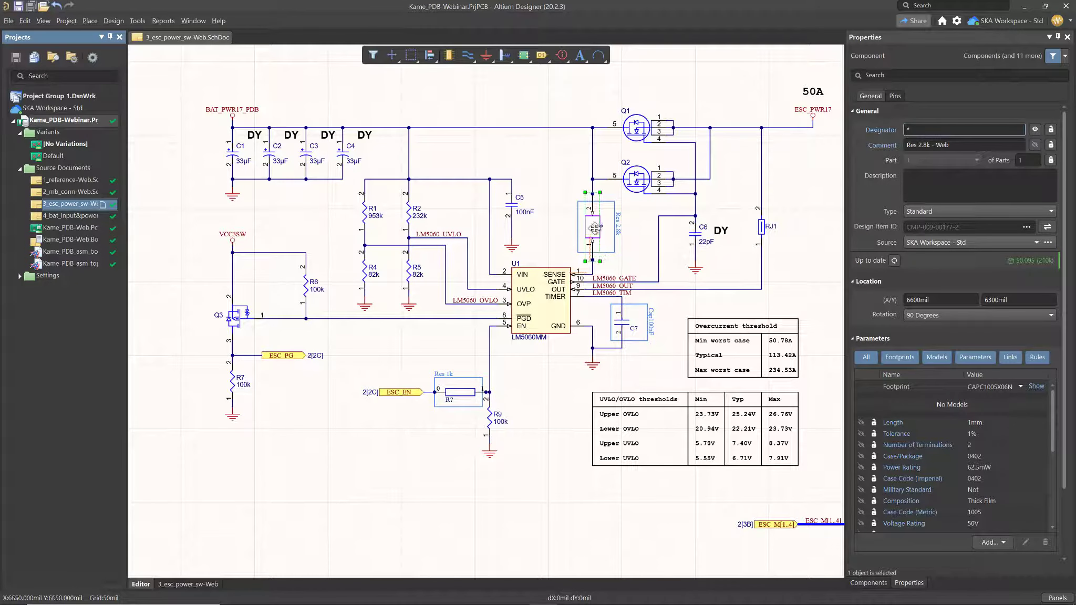
Check the properties of the Res 2.8k - Web resistor above U1 and open the workspace's Resistors component folder in the Explorer
{"action": "left_click", "coordinate": [594, 228]}
{"action": "left_click", "coordinate": [961, 226]}
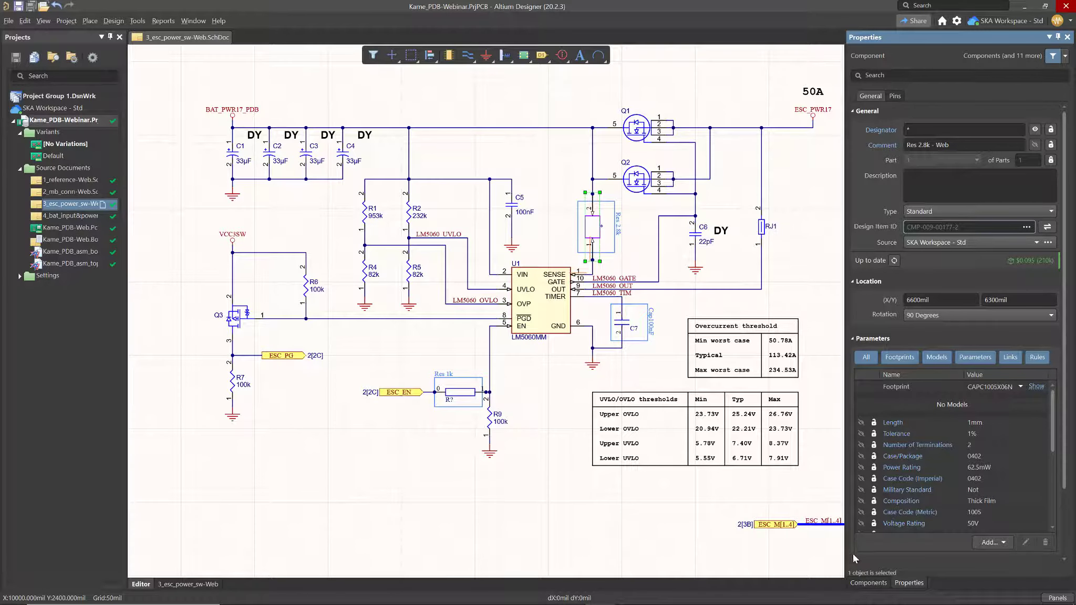
{"action": "left_click", "coordinate": [1057, 598]}
{"action": "left_click", "coordinate": [1022, 469]}
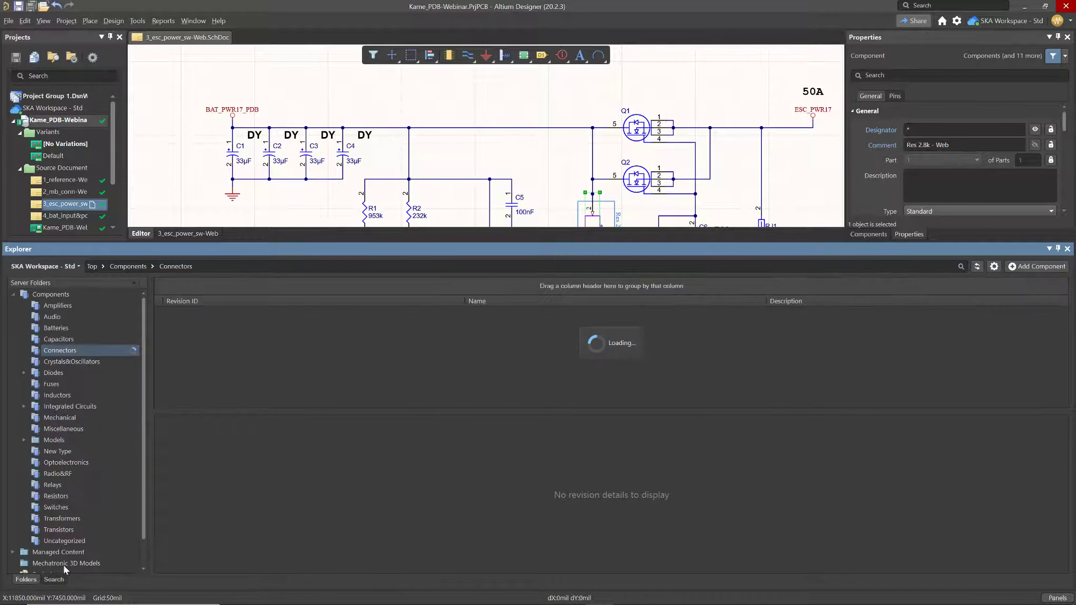
{"action": "left_click", "coordinate": [957, 144]}
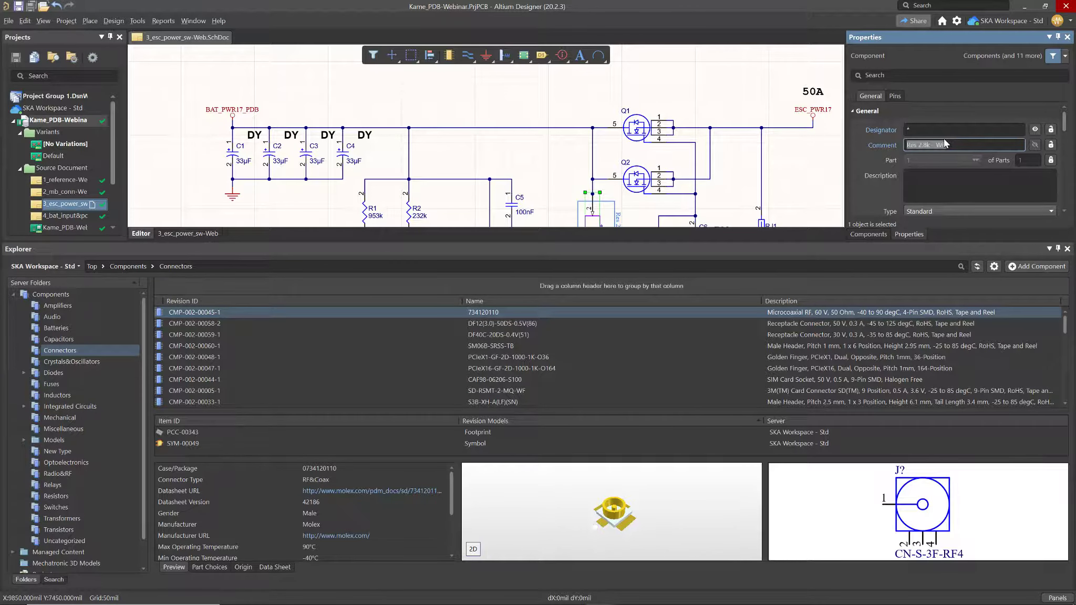
{"action": "left_click", "coordinate": [69, 520]}
{"action": "left_click", "coordinate": [64, 508]}
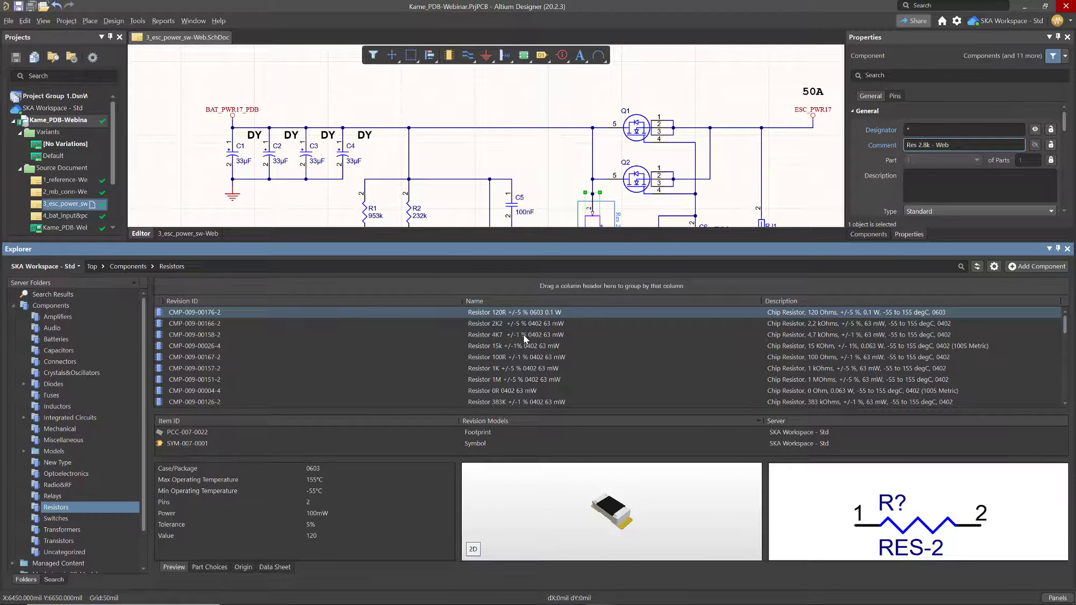
Sort the Resistors folder by name and locate the Res 2.8k - Web component to preview it
{"action": "scroll", "coordinate": [520, 337], "scroll_direction": "down", "scroll_amount": 3}
{"action": "scroll", "coordinate": [521, 338], "scroll_direction": "up", "scroll_amount": 3}
{"action": "left_click", "coordinate": [536, 303]}
{"action": "scroll", "coordinate": [554, 329], "scroll_direction": "down", "scroll_amount": 8}
{"action": "scroll", "coordinate": [521, 330], "scroll_direction": "down", "scroll_amount": 2}
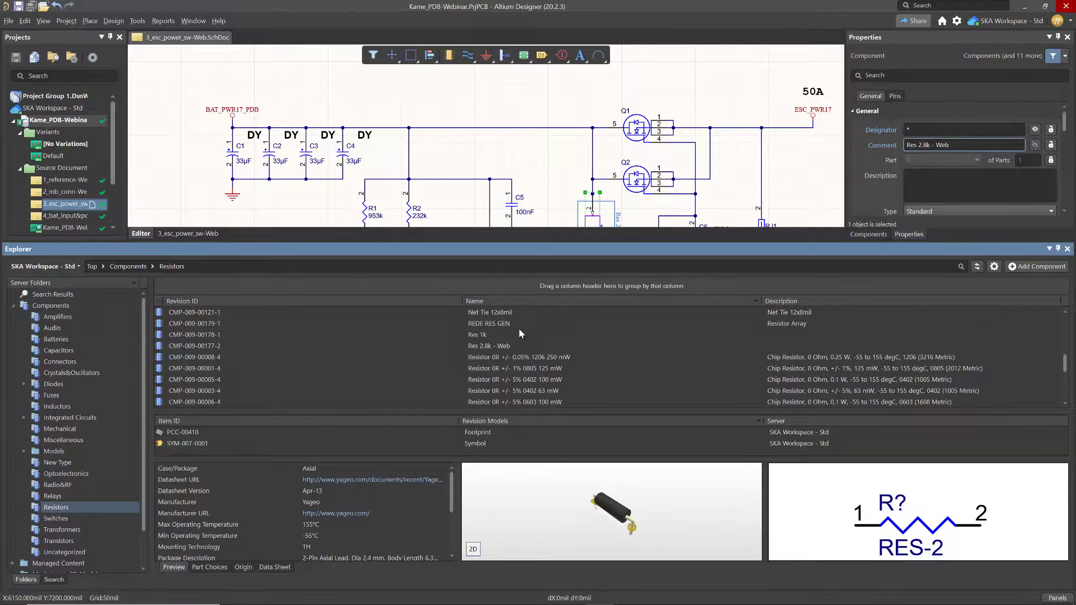
{"action": "left_click", "coordinate": [500, 346]}
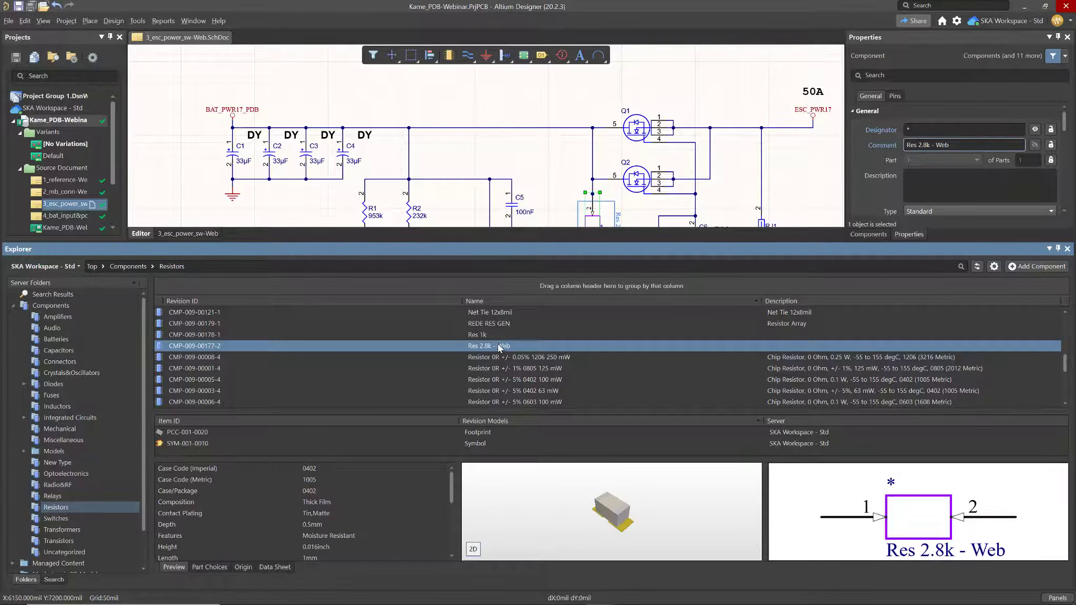
Show hidden revisions in the Explorer and switch the Resistors folder to Classic View
{"action": "left_click", "coordinate": [994, 267]}
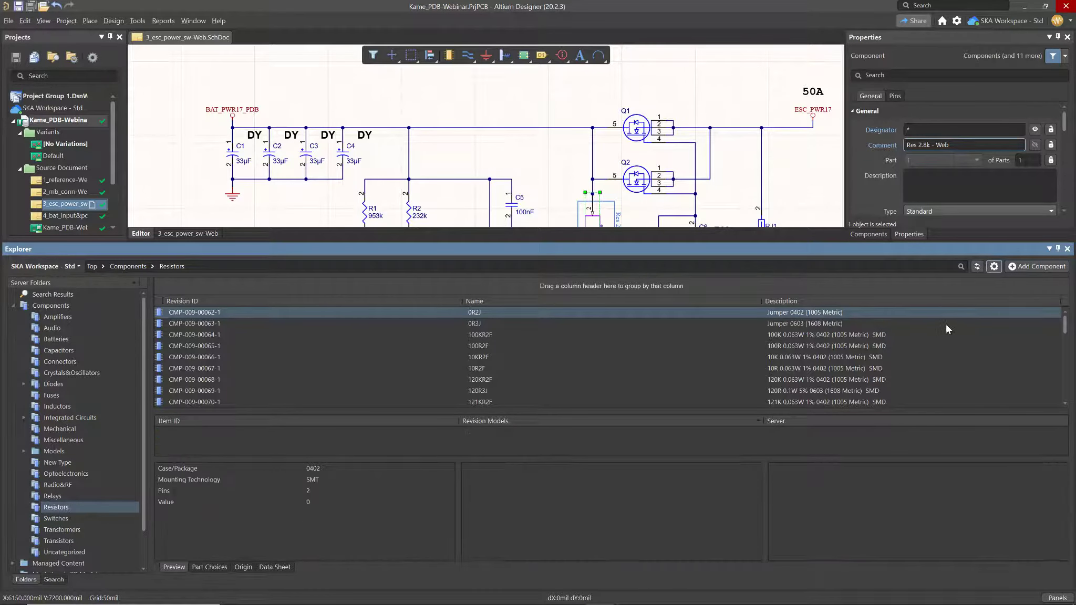
{"action": "left_click", "coordinate": [994, 266]}
{"action": "left_click", "coordinate": [1004, 297]}
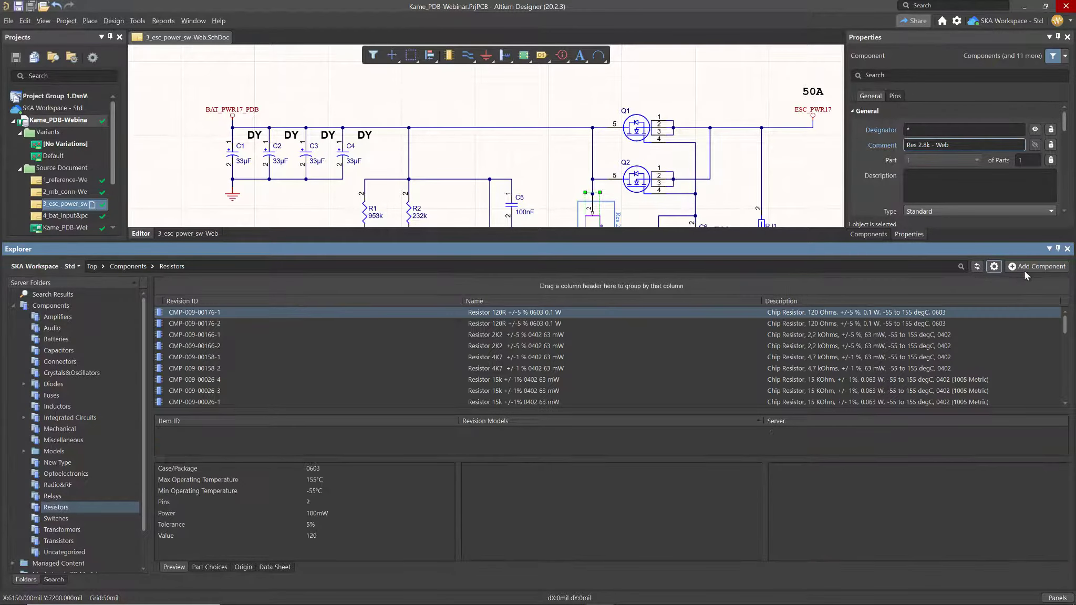
{"action": "left_click", "coordinate": [994, 266]}
{"action": "mouse_move", "coordinate": [1004, 323]}
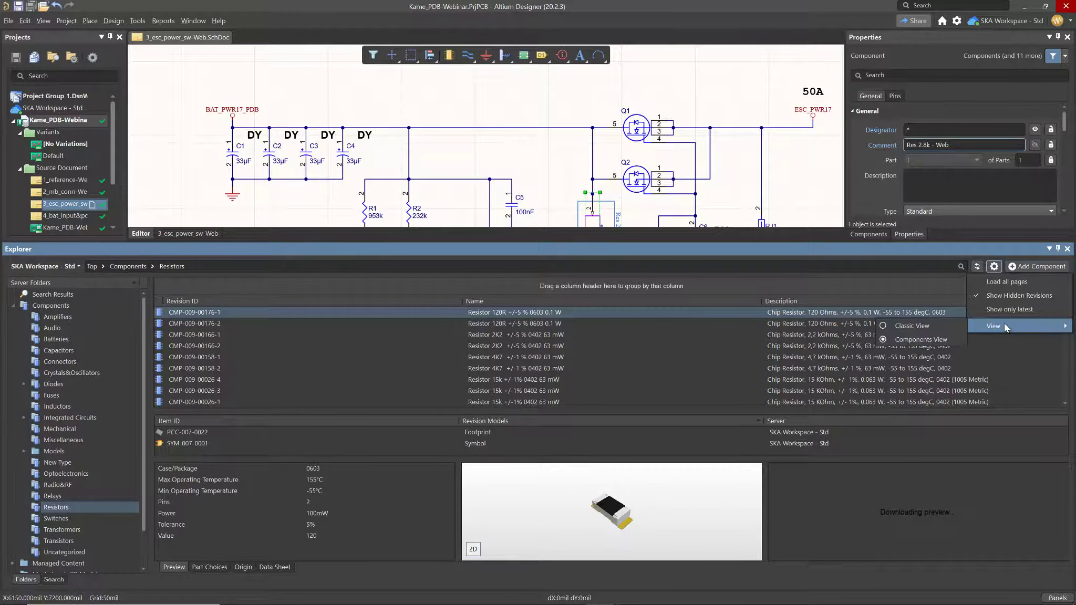
{"action": "left_click", "coordinate": [929, 326]}
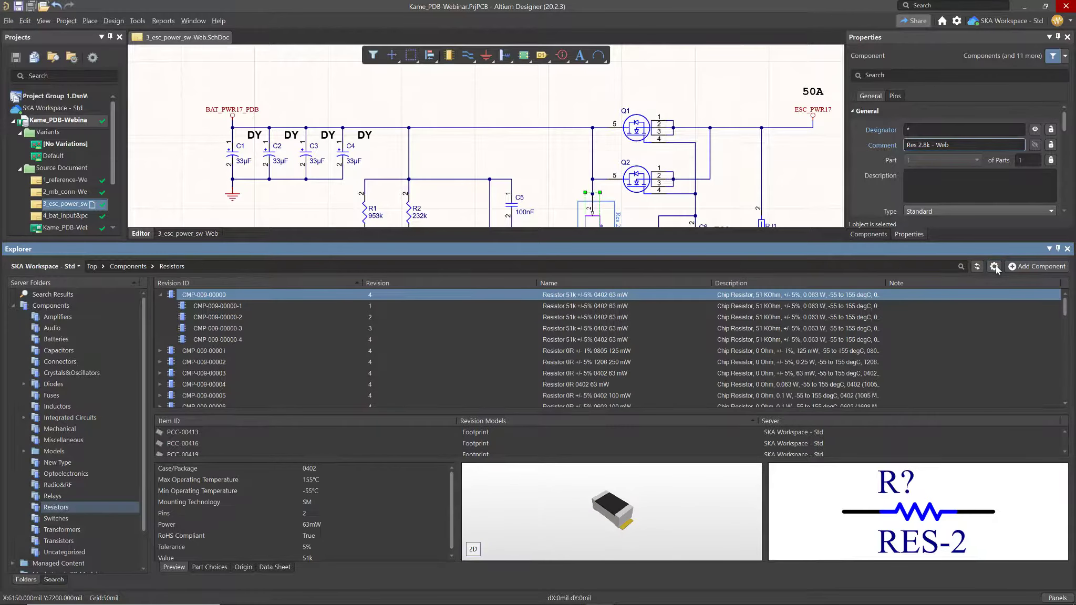
{"action": "left_click", "coordinate": [995, 266]}
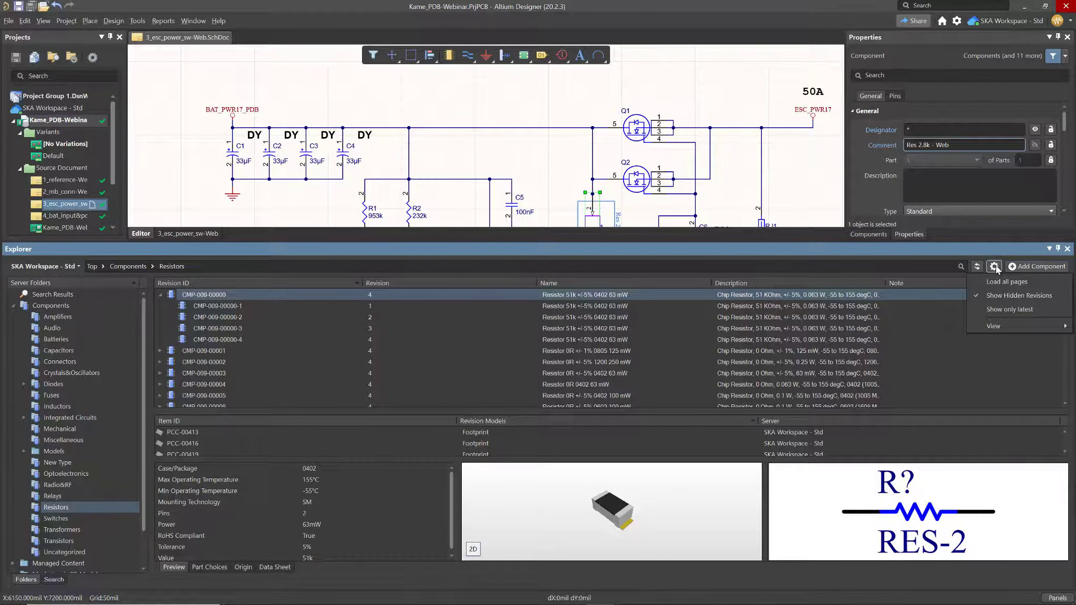
{"action": "mouse_move", "coordinate": [1002, 324]}
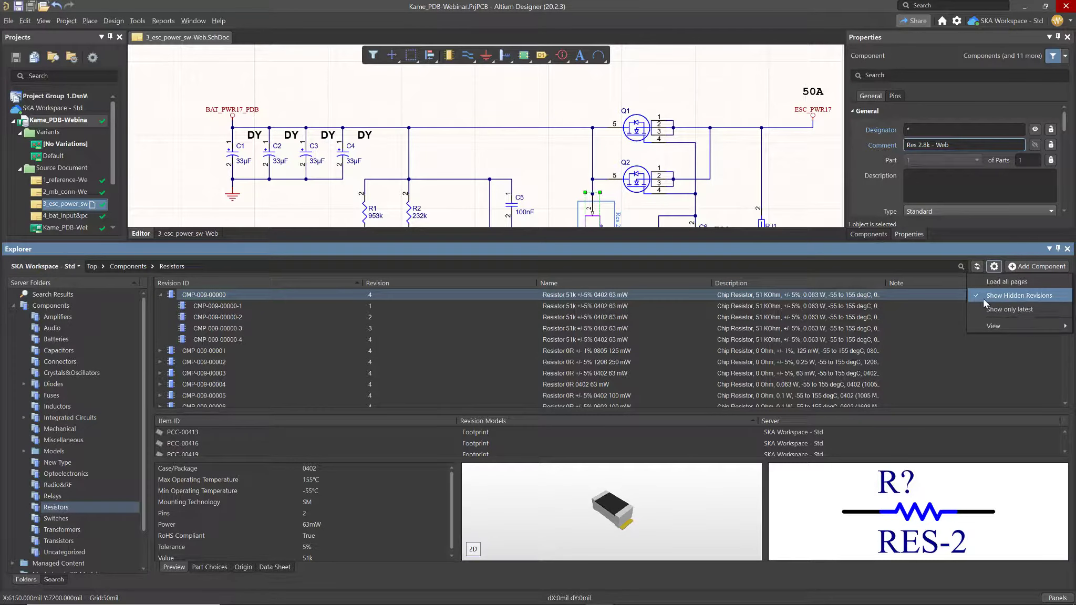
{"action": "left_click", "coordinate": [459, 352]}
Expand CMP-009-00177 and preview its revisions CMP-009-00177-1 and CMP-009-00177-2 in turn to compare their symbols
{"action": "scroll", "coordinate": [458, 352], "scroll_direction": "down", "scroll_amount": 1}
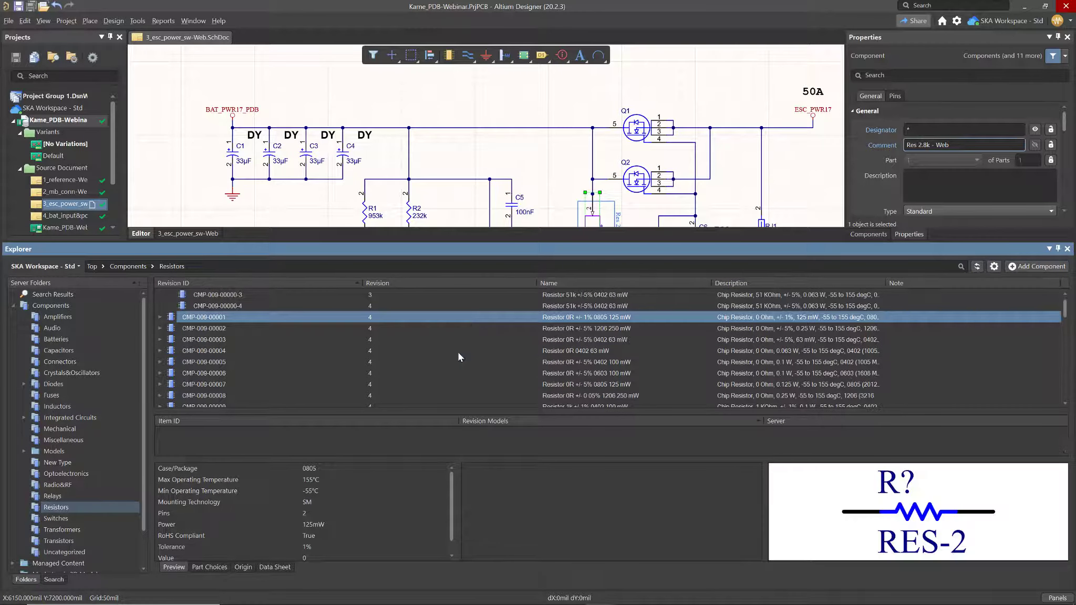
{"action": "scroll", "coordinate": [458, 353], "scroll_direction": "down", "scroll_amount": 20}
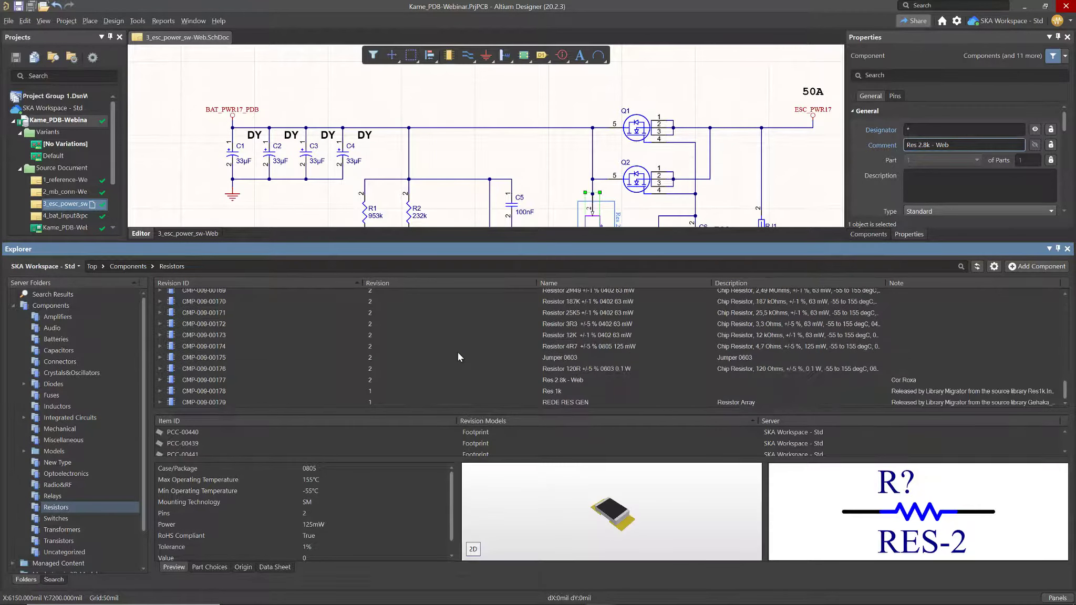
{"action": "left_click", "coordinate": [212, 379]}
{"action": "left_click", "coordinate": [162, 380]}
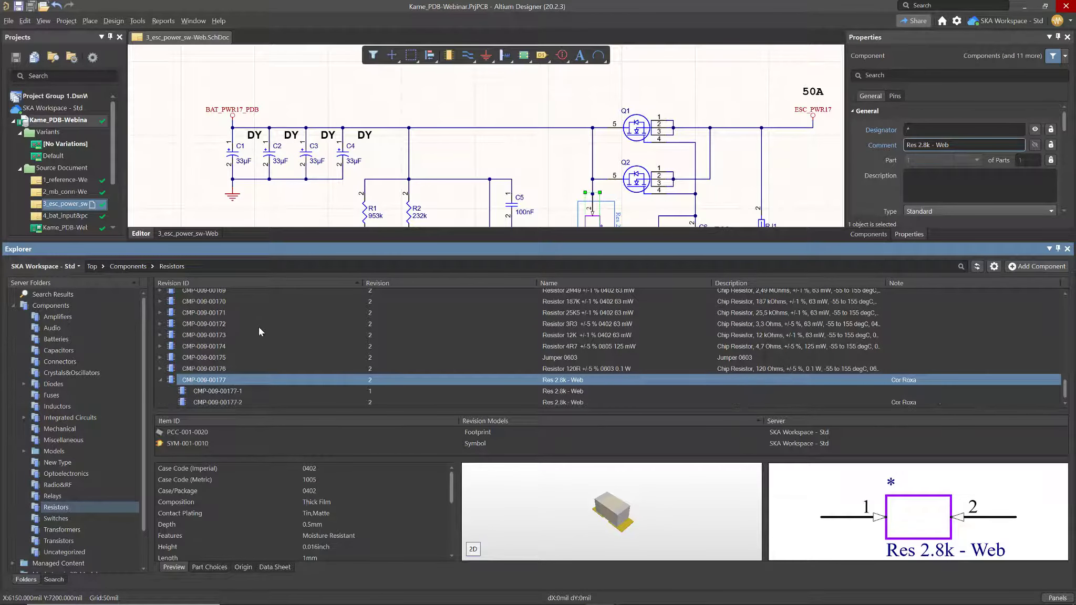
{"action": "left_click", "coordinate": [237, 371]}
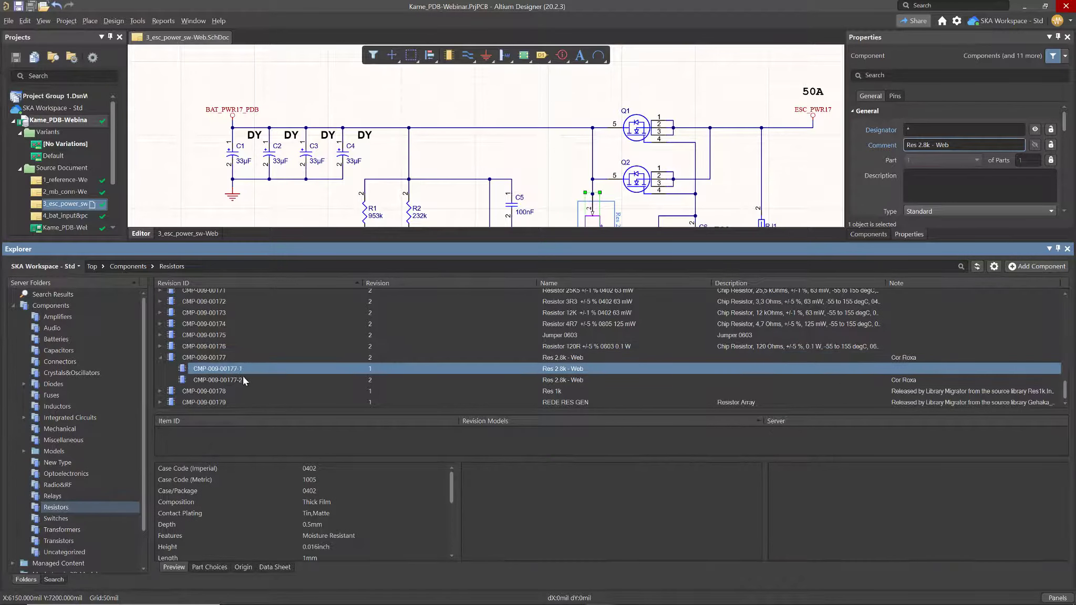
{"action": "left_click", "coordinate": [228, 379]}
{"action": "left_click", "coordinate": [231, 370]}
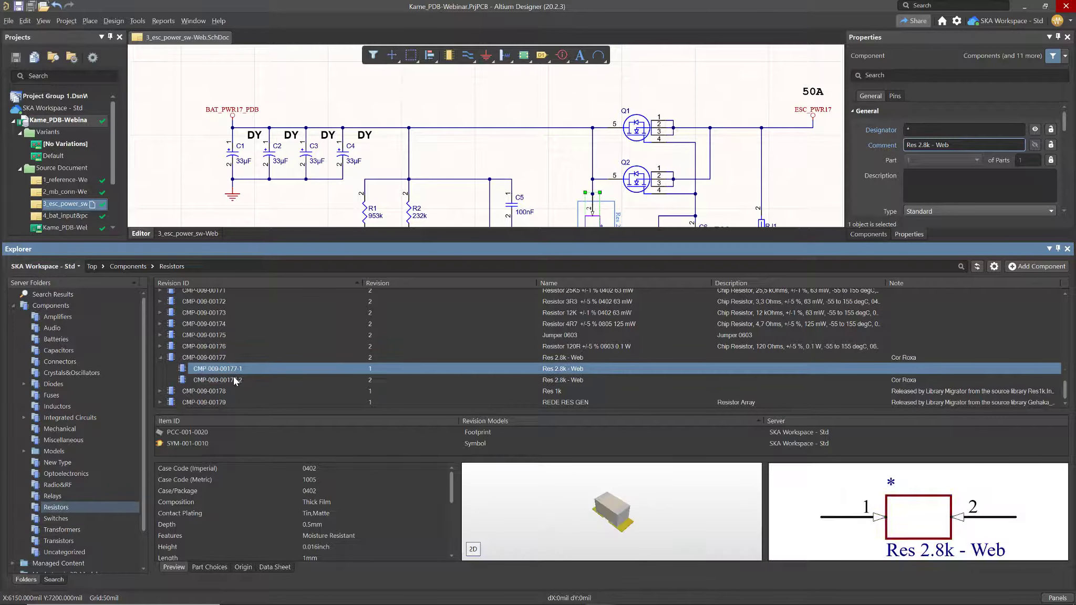
{"action": "left_click", "coordinate": [236, 378]}
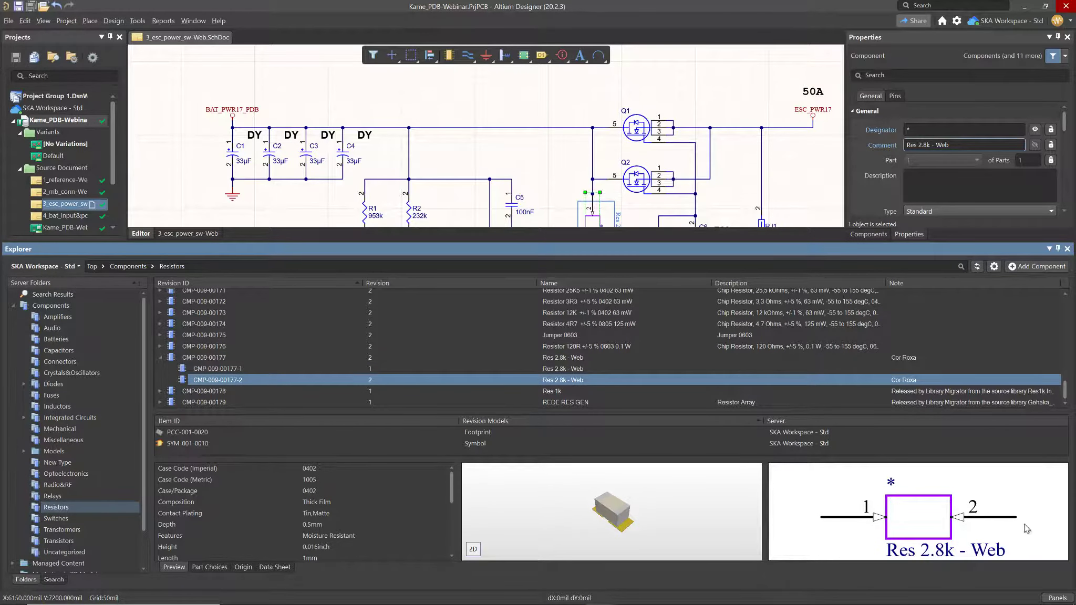
{"action": "left_click", "coordinate": [222, 370]}
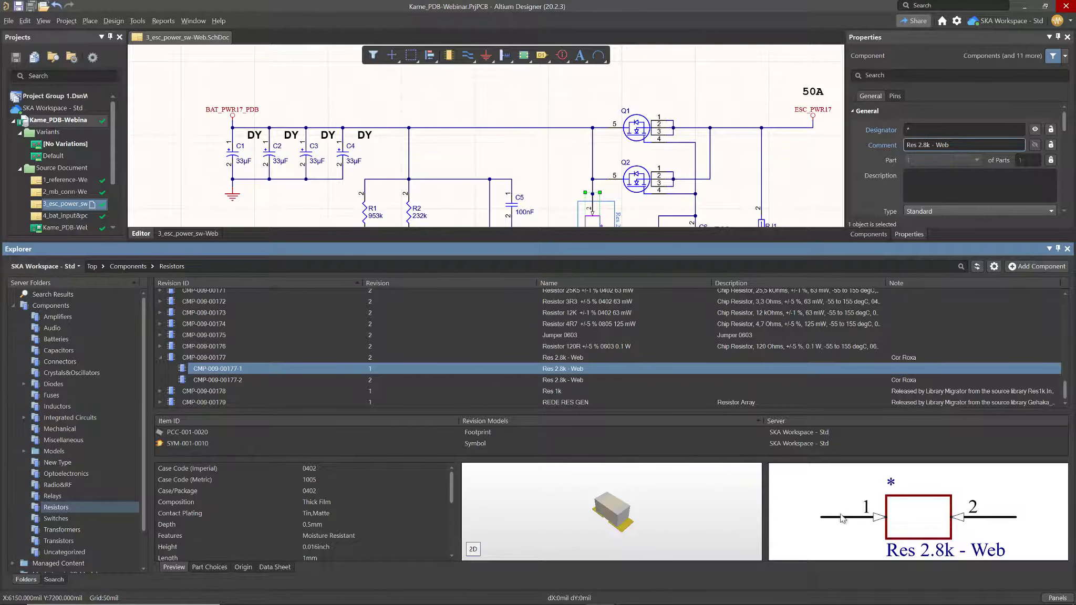
{"action": "left_click", "coordinate": [234, 380]}
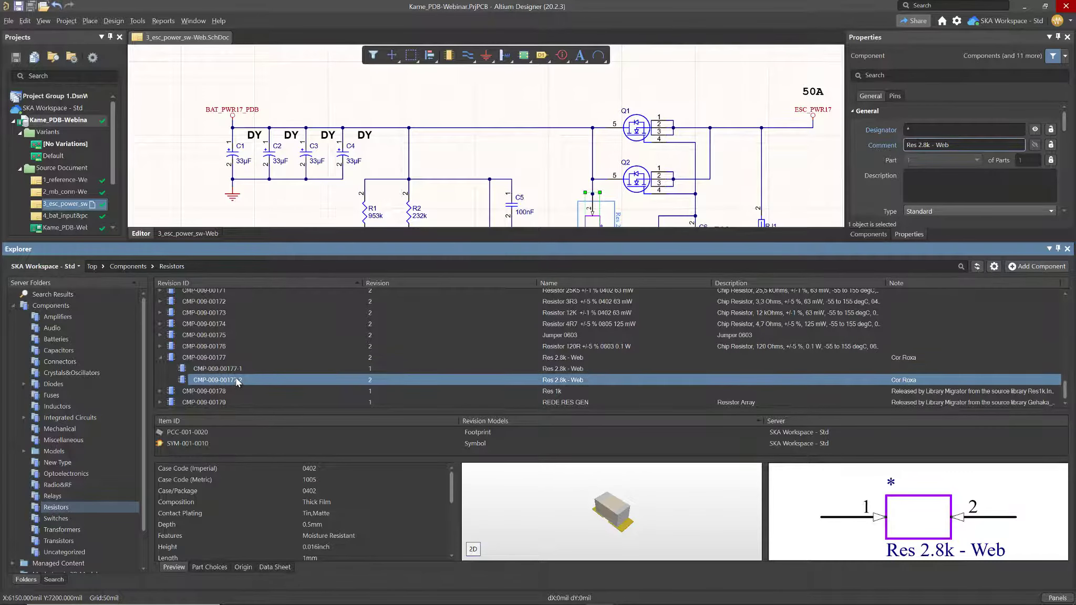
Compare revisions CMP-009-00177-1 and CMP-009-00177-2, examining their parameters, footprints and symbols, then close the comparison and the Explorer
{"action": "left_click", "coordinate": [239, 369], "text": "ctrl"}
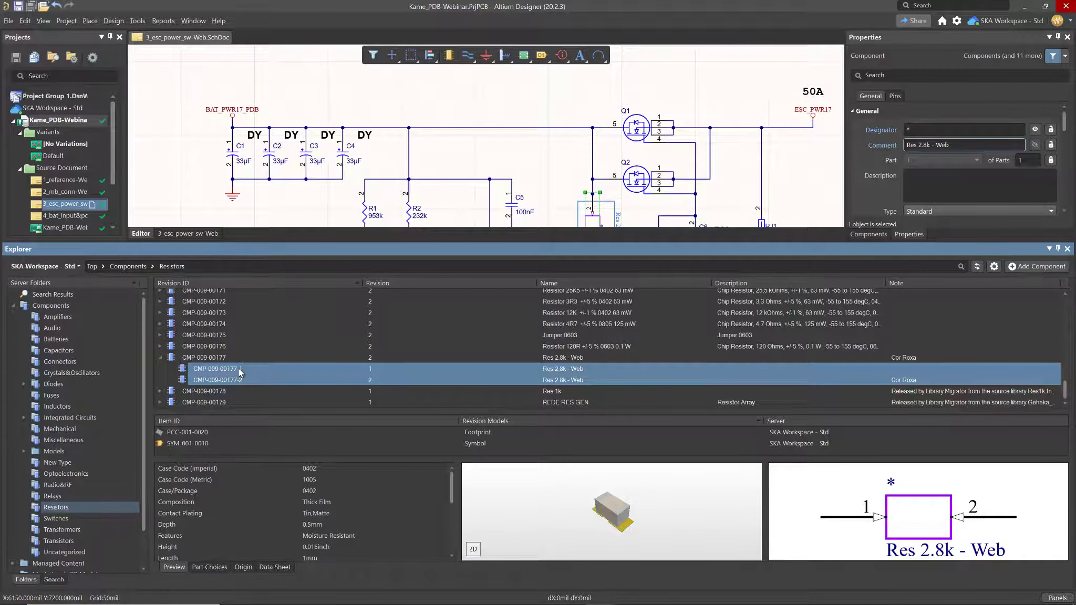
{"action": "right_click", "coordinate": [243, 373]}
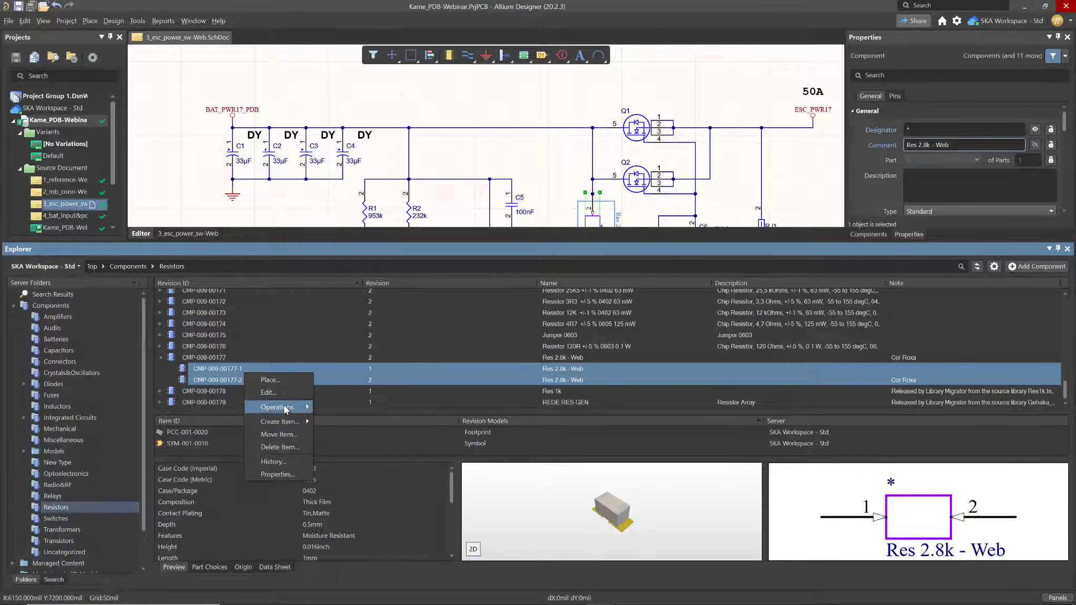
{"action": "mouse_move", "coordinate": [284, 407]}
{"action": "left_click", "coordinate": [372, 469]}
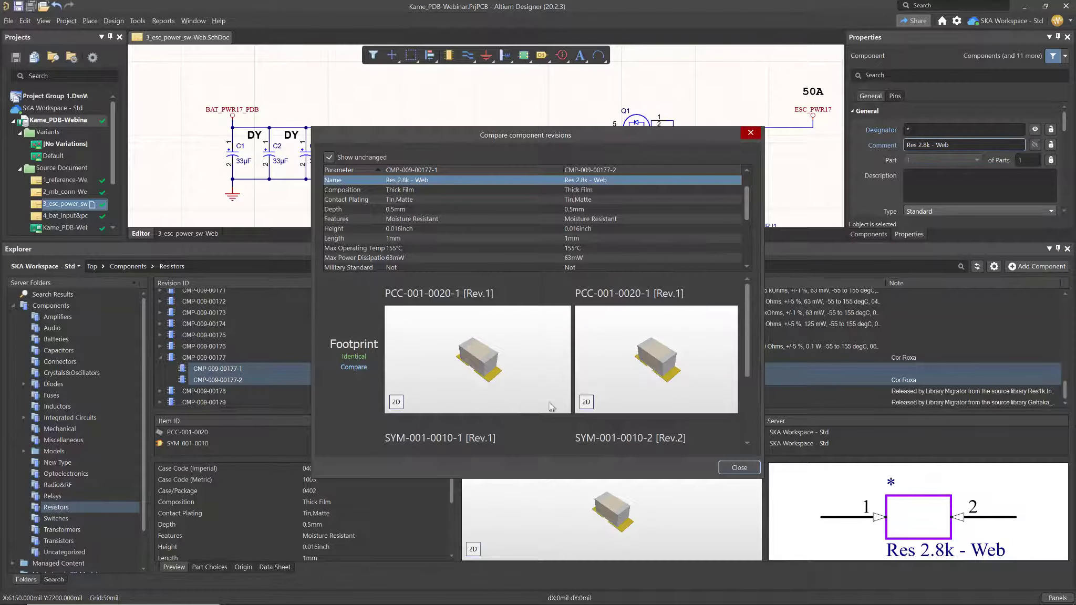
{"action": "scroll", "coordinate": [570, 402], "scroll_direction": "down", "scroll_amount": 3}
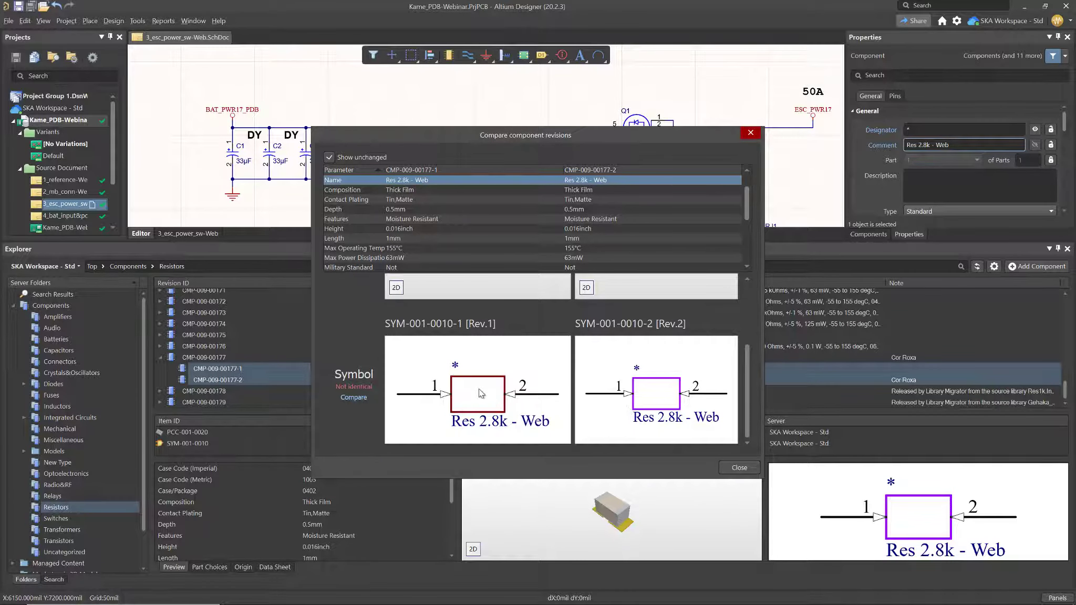
{"action": "scroll", "coordinate": [500, 388], "scroll_direction": "up", "scroll_amount": 3}
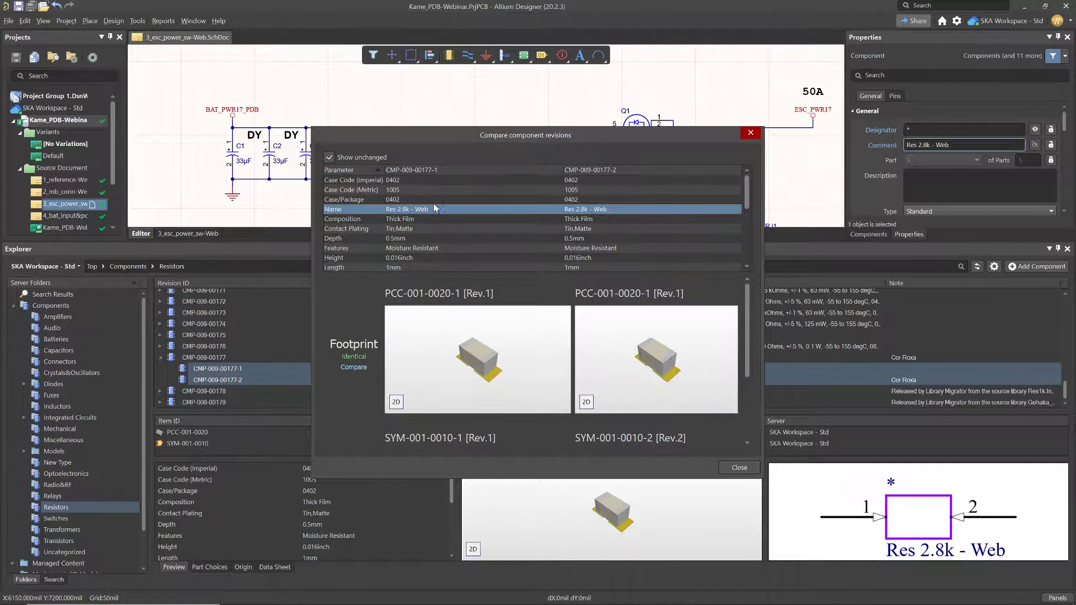
{"action": "scroll", "coordinate": [432, 202], "scroll_direction": "down", "scroll_amount": 2}
{"action": "scroll", "coordinate": [451, 193], "scroll_direction": "down", "scroll_amount": 2}
{"action": "scroll", "coordinate": [452, 195], "scroll_direction": "up", "scroll_amount": 3}
{"action": "scroll", "coordinate": [611, 374], "scroll_direction": "down", "scroll_amount": 3}
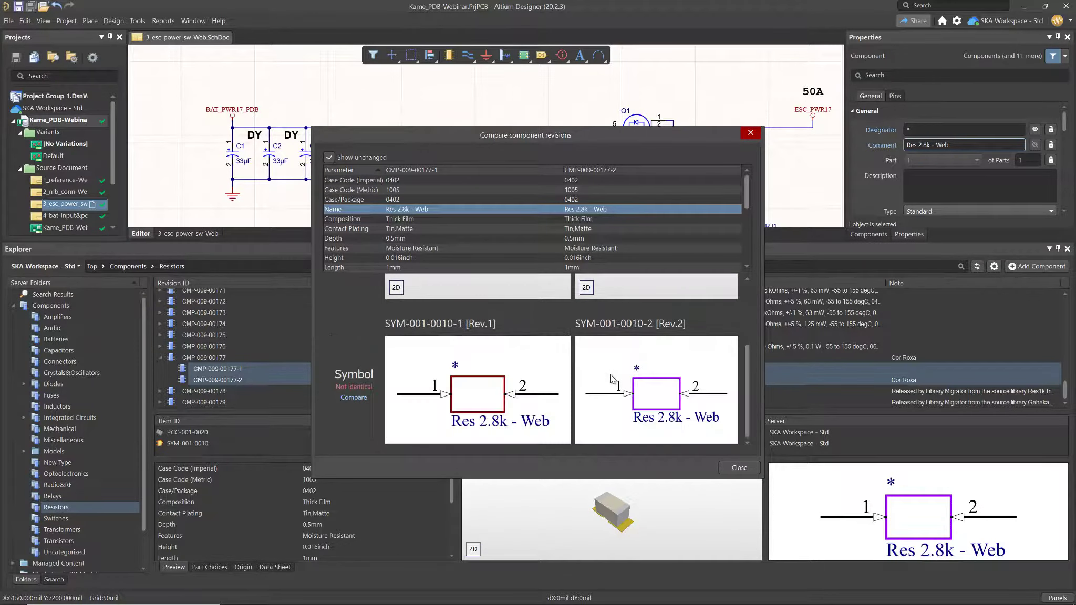
{"action": "left_click", "coordinate": [739, 467]}
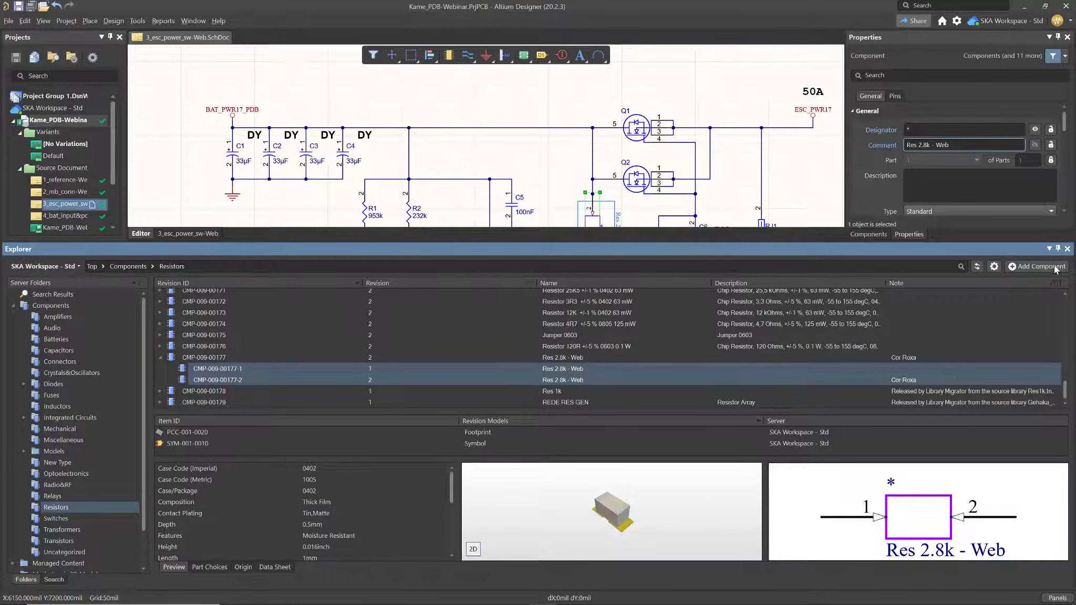
{"action": "left_click", "coordinate": [1067, 248]}
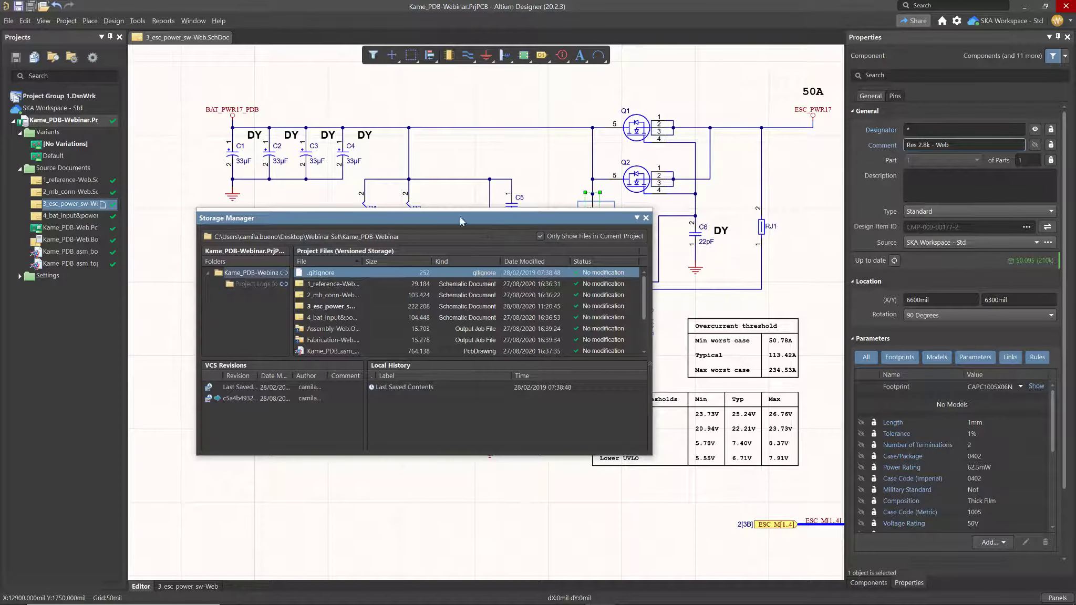
Dock the Storage Manager below the schematic and display the revision history of 3_esc_power_sw-Web.SchDoc
{"action": "left_click_drag", "start_coordinate": [460, 217], "coordinate": [514, 297]}
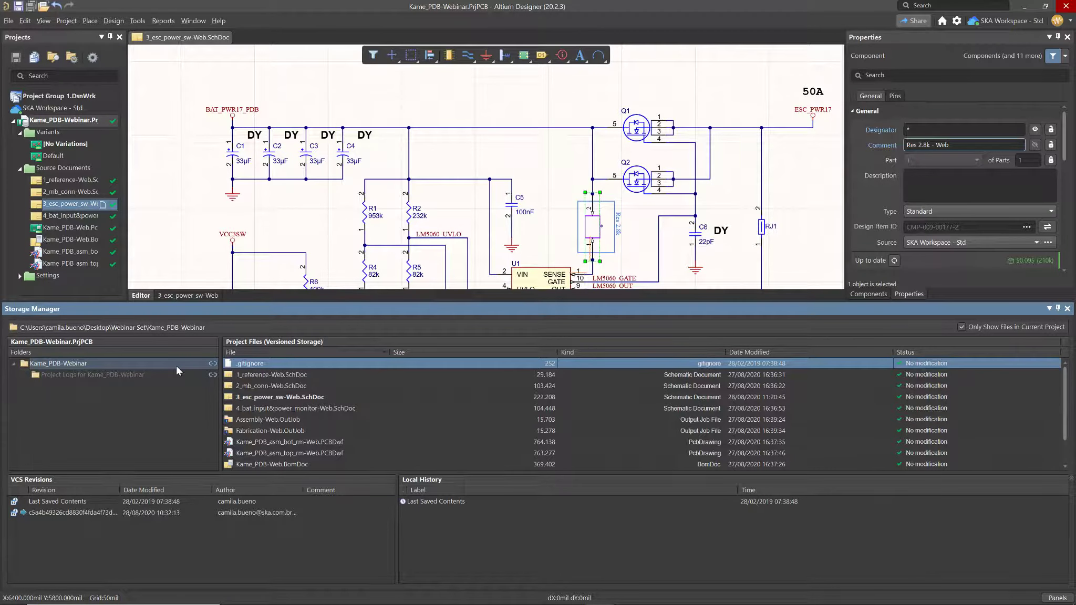
{"action": "left_click", "coordinate": [296, 397]}
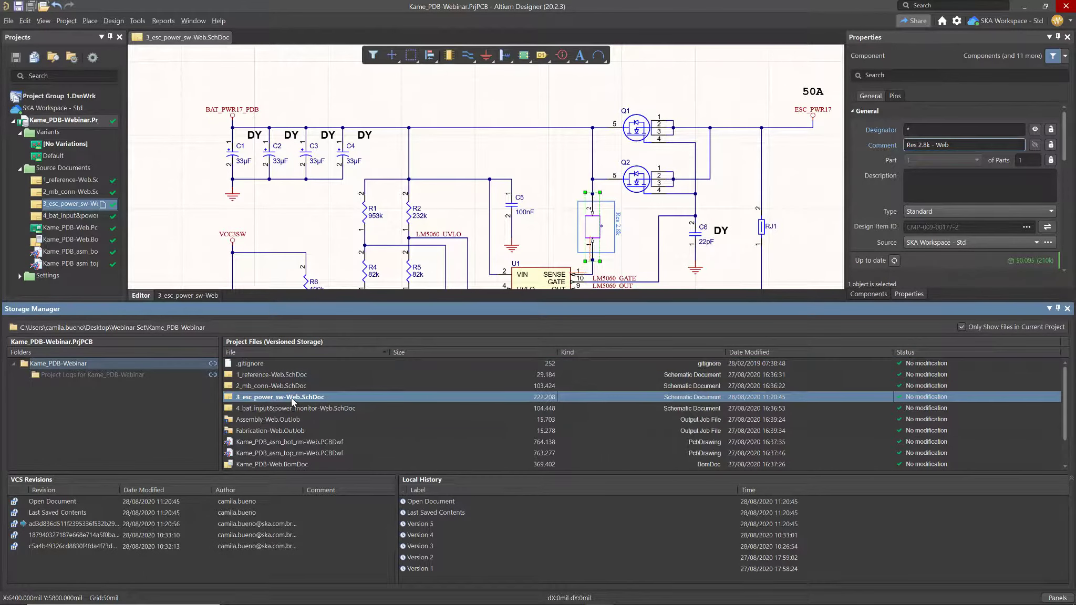
{"action": "left_click", "coordinate": [295, 385]}
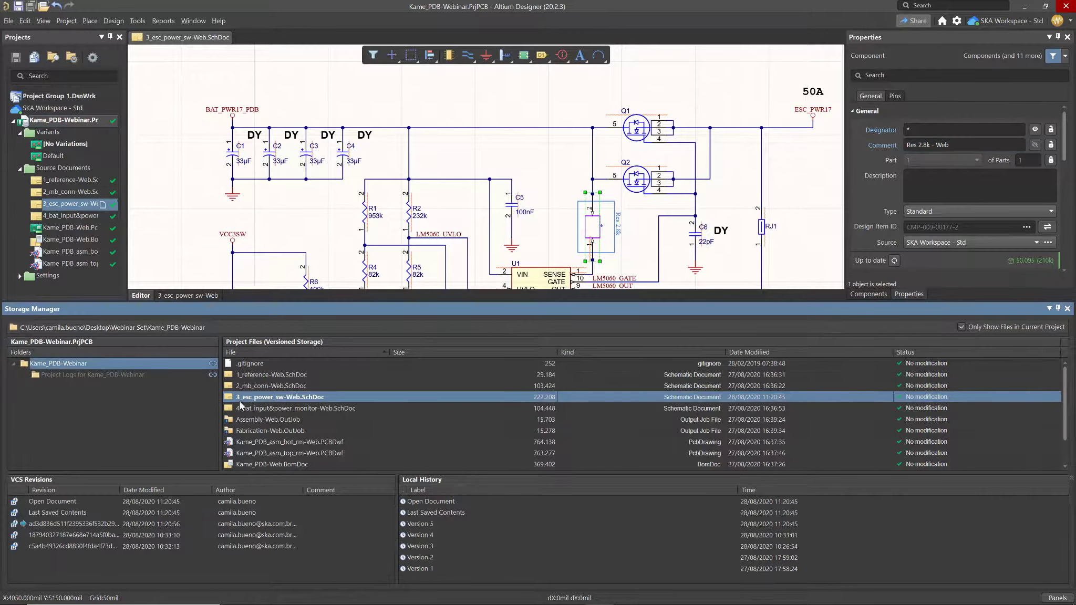
{"action": "left_click", "coordinate": [243, 401]}
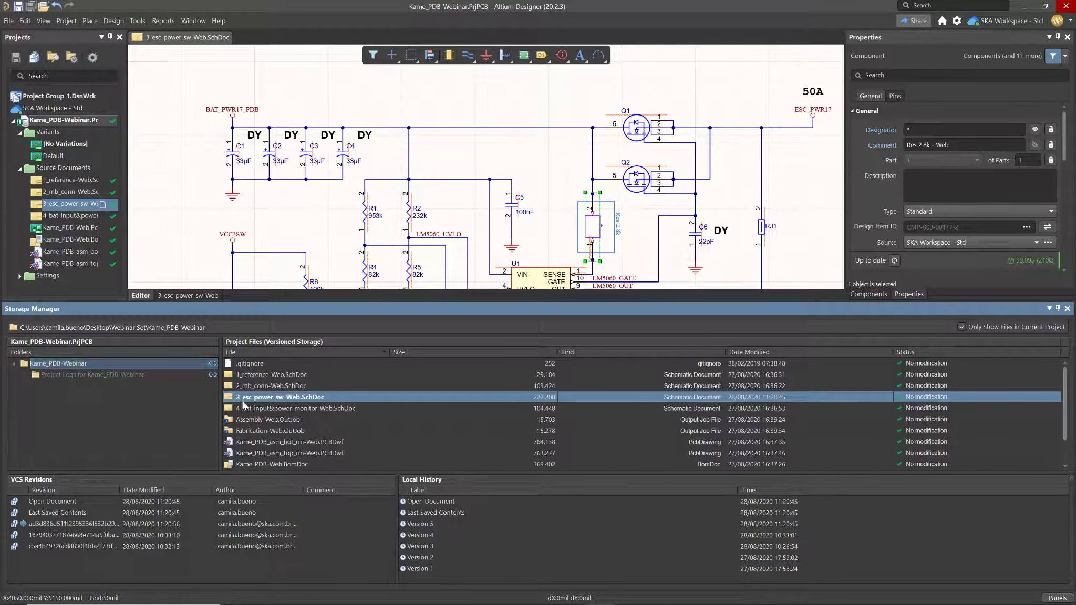
Compare Version 5 with Version 3 of 3_esc_power_sw-Web.SchDoc from its local history and reposition the Differences list
{"action": "left_click", "coordinate": [427, 523]}
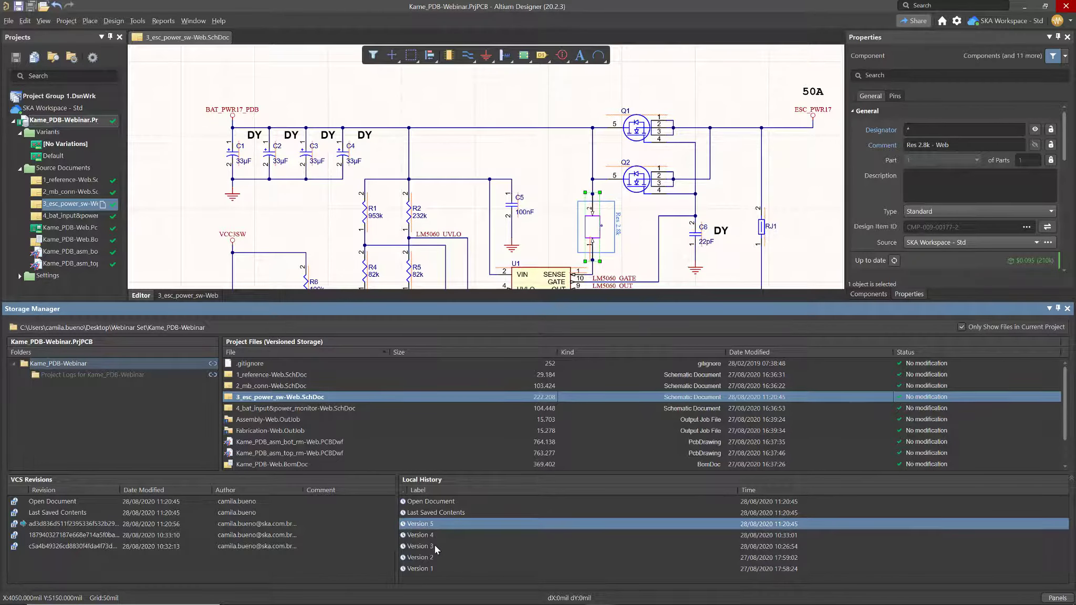
{"action": "left_click", "coordinate": [434, 544], "text": "ctrl"}
{"action": "right_click", "coordinate": [435, 545]}
{"action": "left_click", "coordinate": [465, 444]}
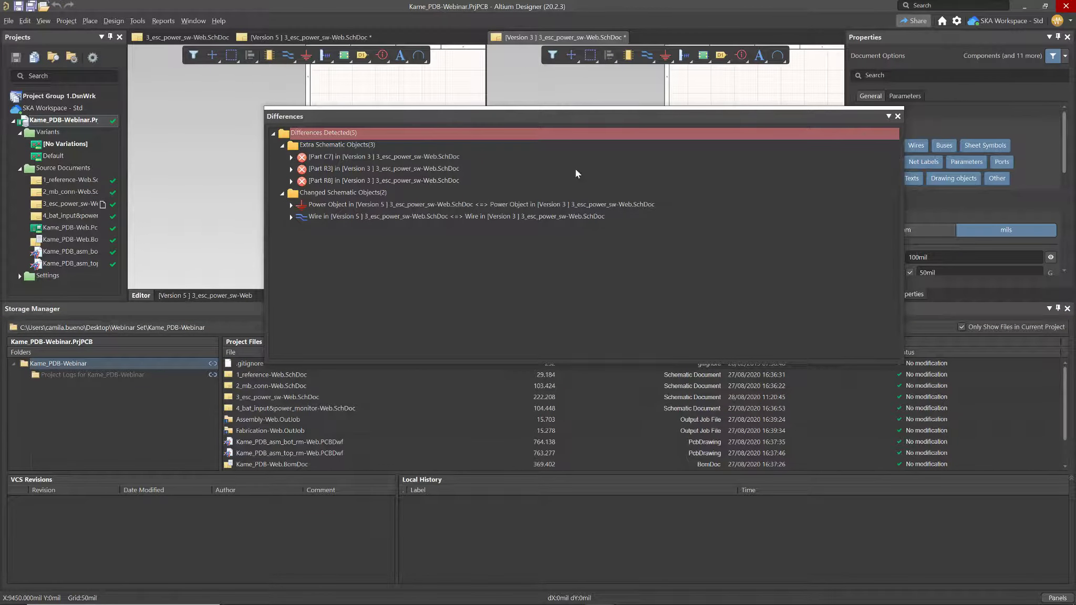
{"action": "left_click_drag", "start_coordinate": [549, 120], "coordinate": [460, 77]}
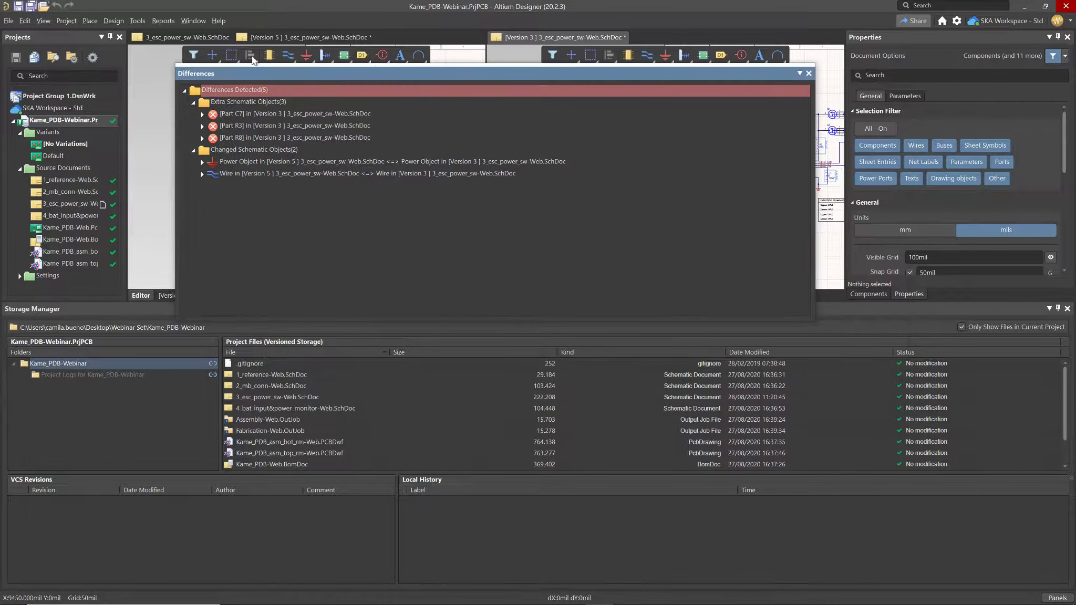
Close the Differences list, the Version 5 and Version 3 schematics without saving changes, and the Storage Manager
{"action": "left_click", "coordinate": [809, 73]}
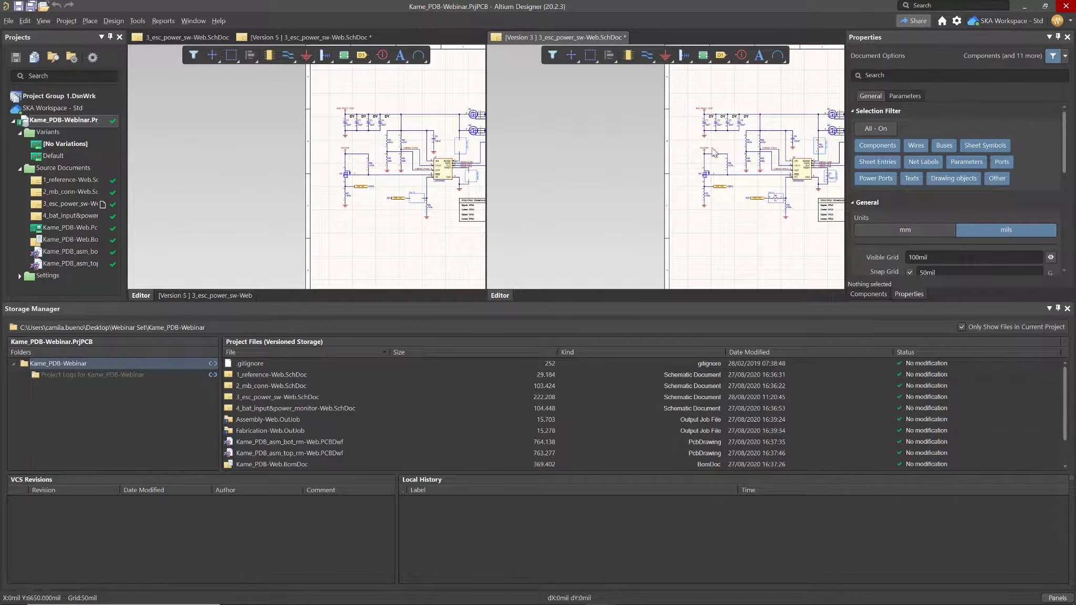
{"action": "middle_click", "coordinate": [315, 37]}
{"action": "left_click", "coordinate": [580, 328]}
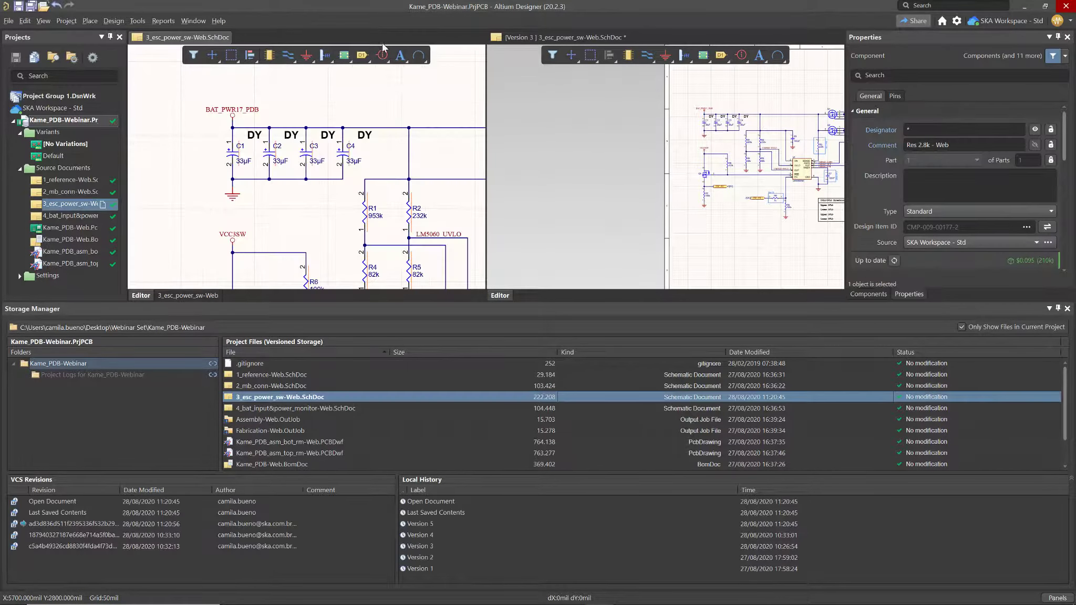
{"action": "middle_click", "coordinate": [526, 37]}
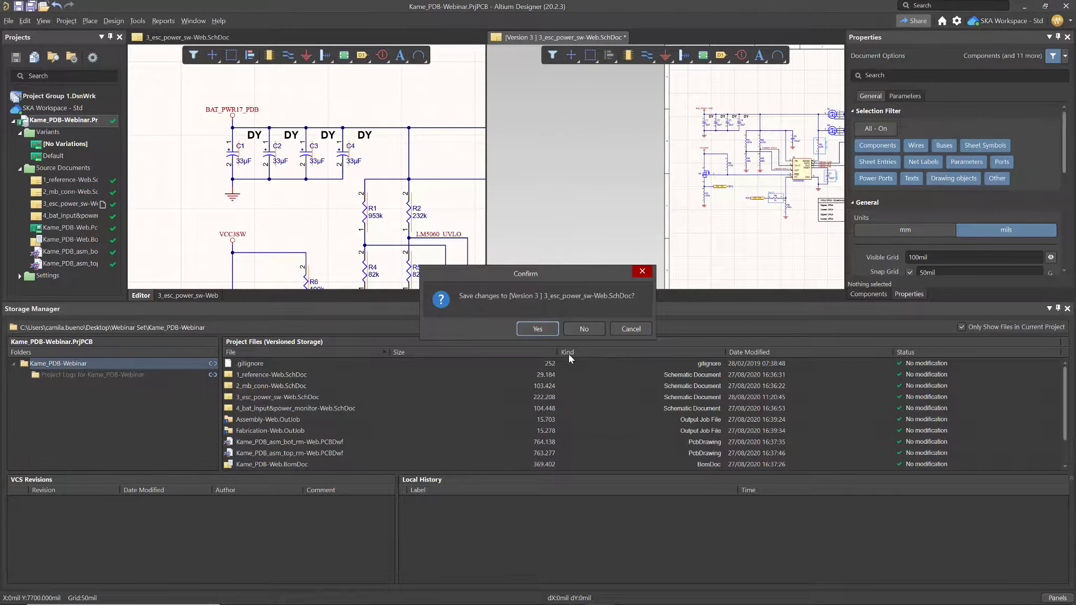
{"action": "left_click", "coordinate": [583, 327]}
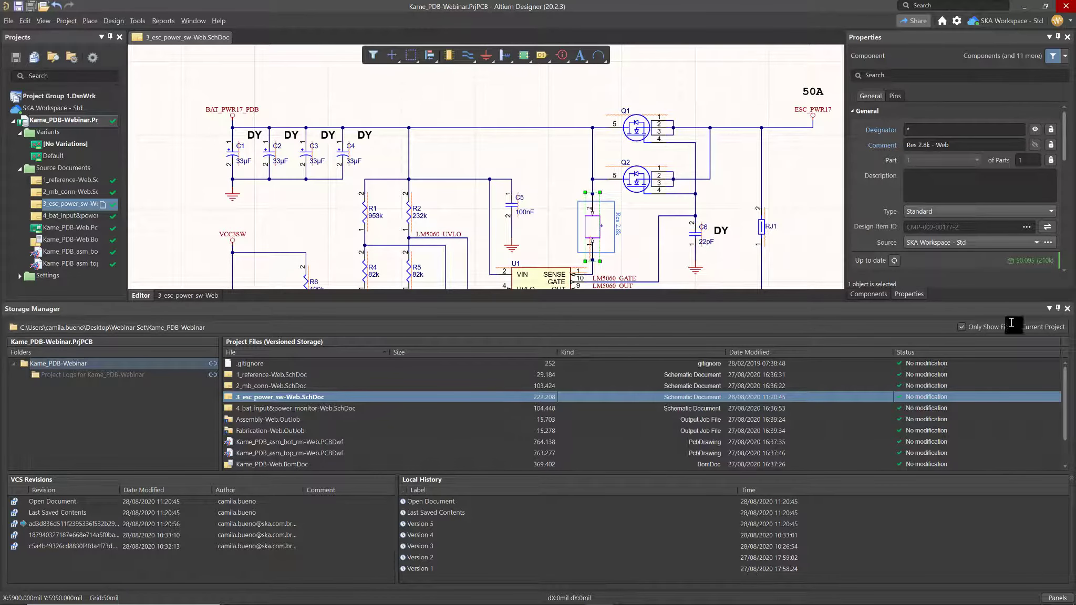
{"action": "left_click", "coordinate": [1067, 309]}
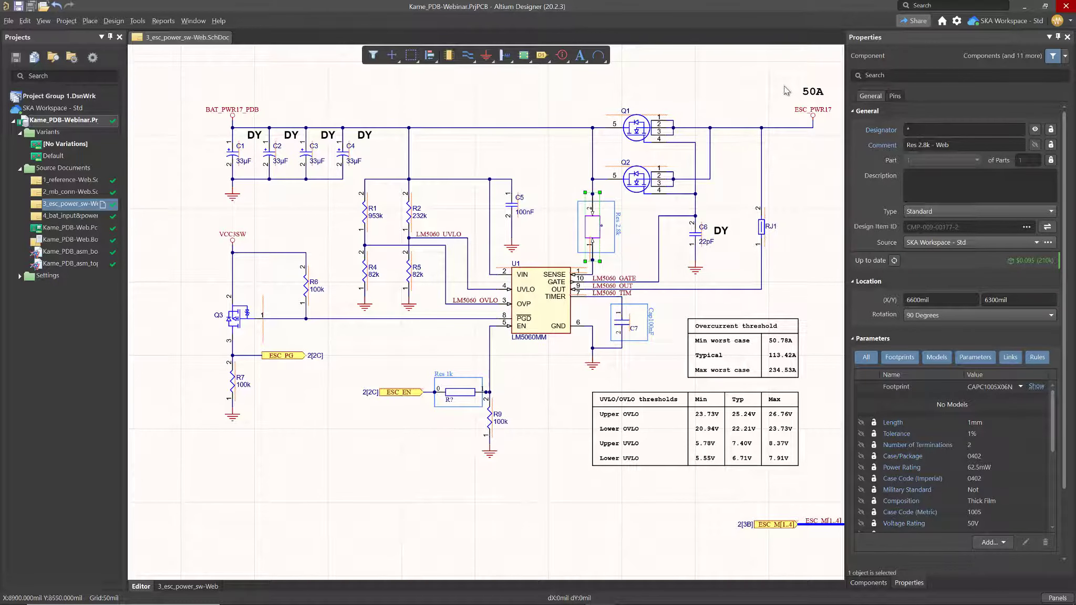
Open the project's sharing options and review the view/edit permissions and the web snapshot's link and specific-people options
{"action": "left_click", "coordinate": [907, 23]}
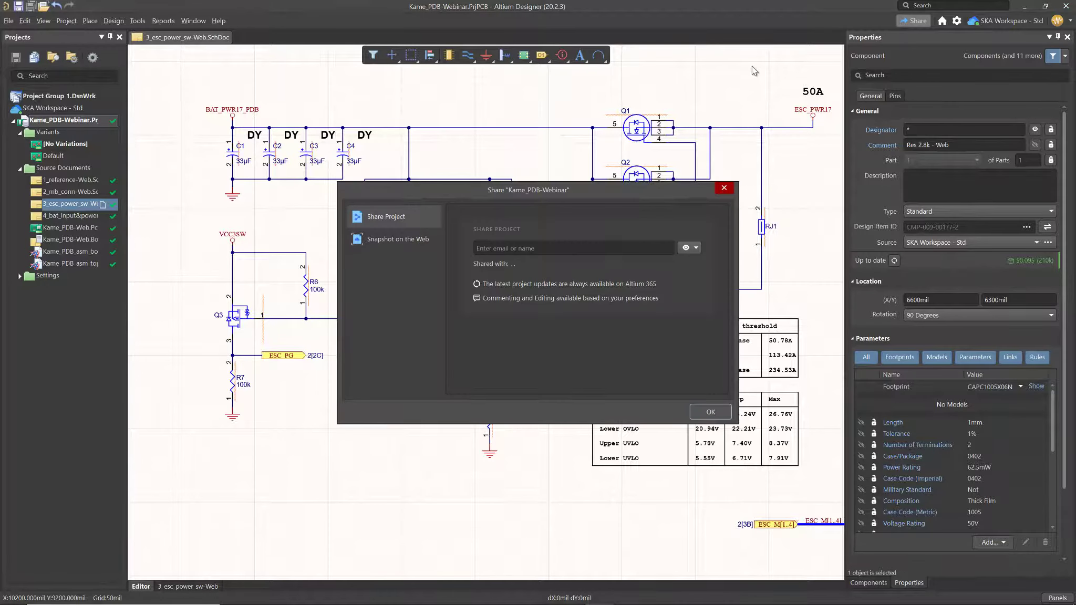
{"action": "left_click", "coordinate": [387, 217]}
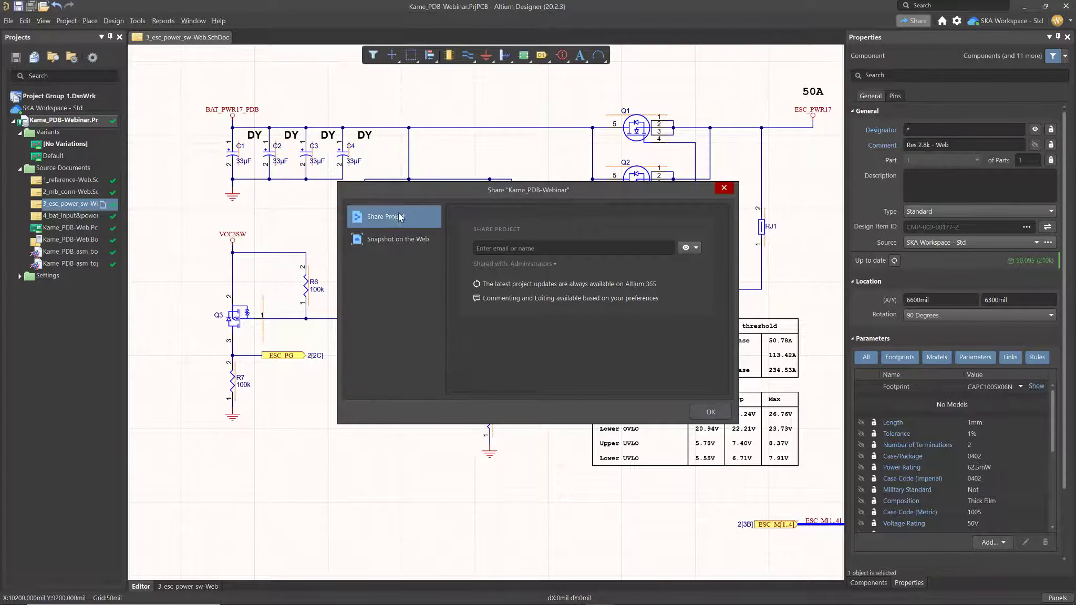
{"action": "left_click", "coordinate": [700, 247]}
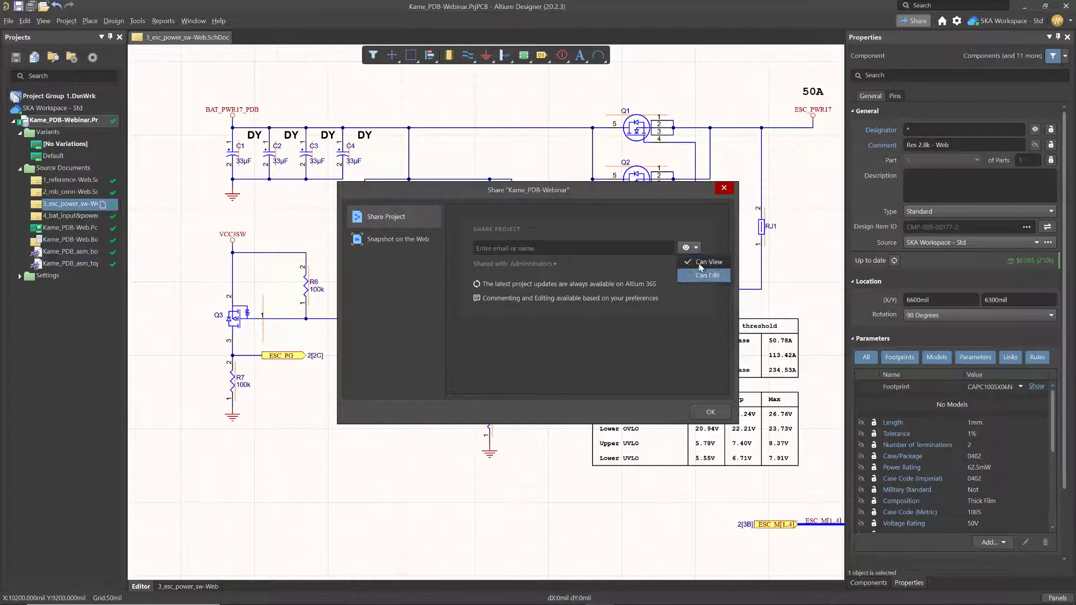
{"action": "left_click", "coordinate": [407, 238]}
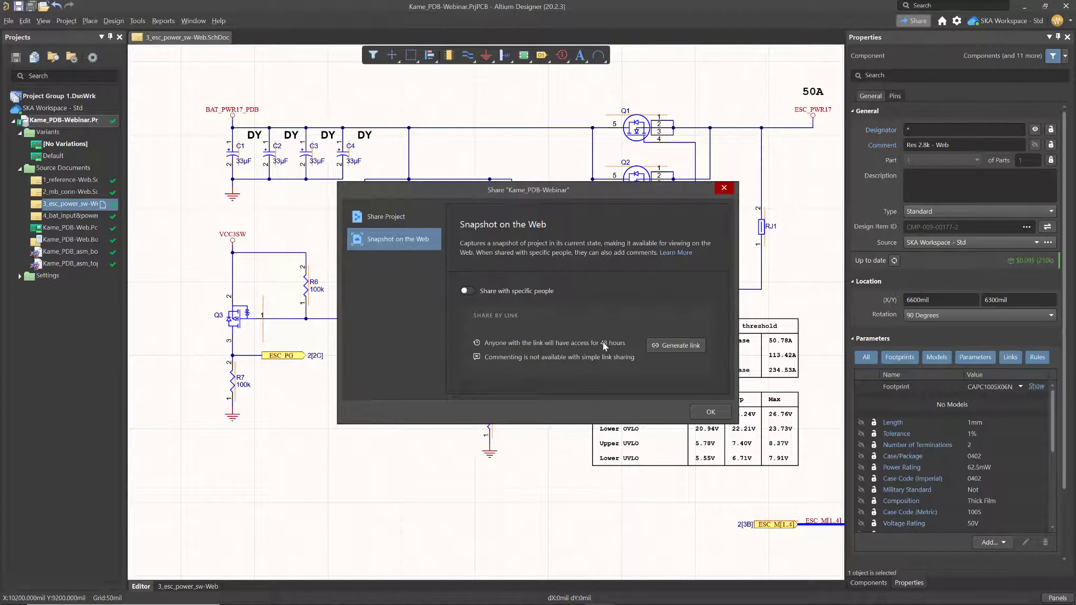
{"action": "left_click", "coordinate": [671, 346]}
{"action": "left_click", "coordinate": [469, 291]}
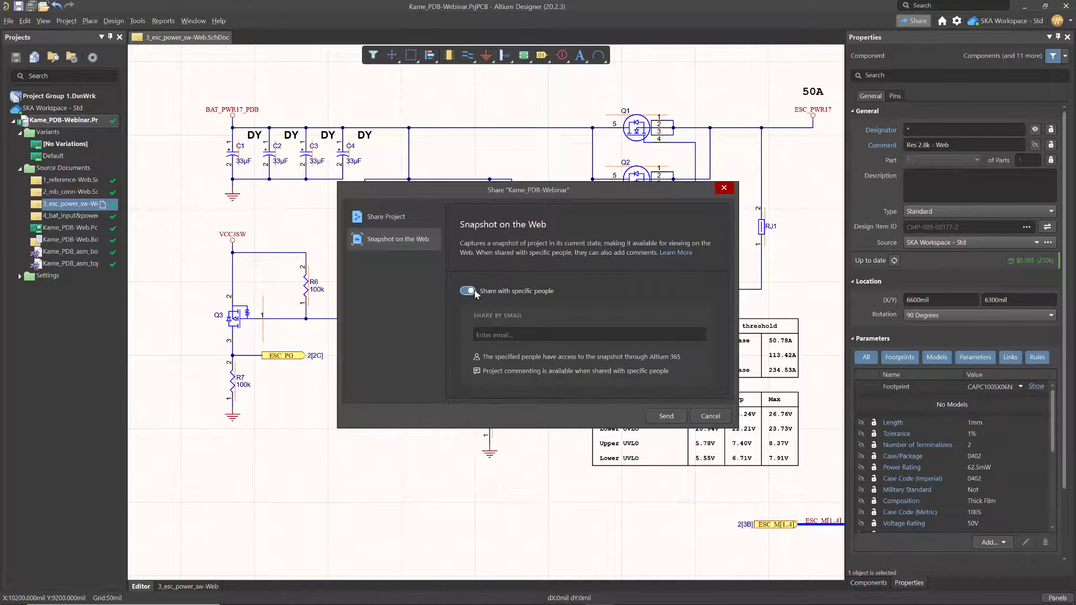
{"action": "left_click", "coordinate": [533, 334]}
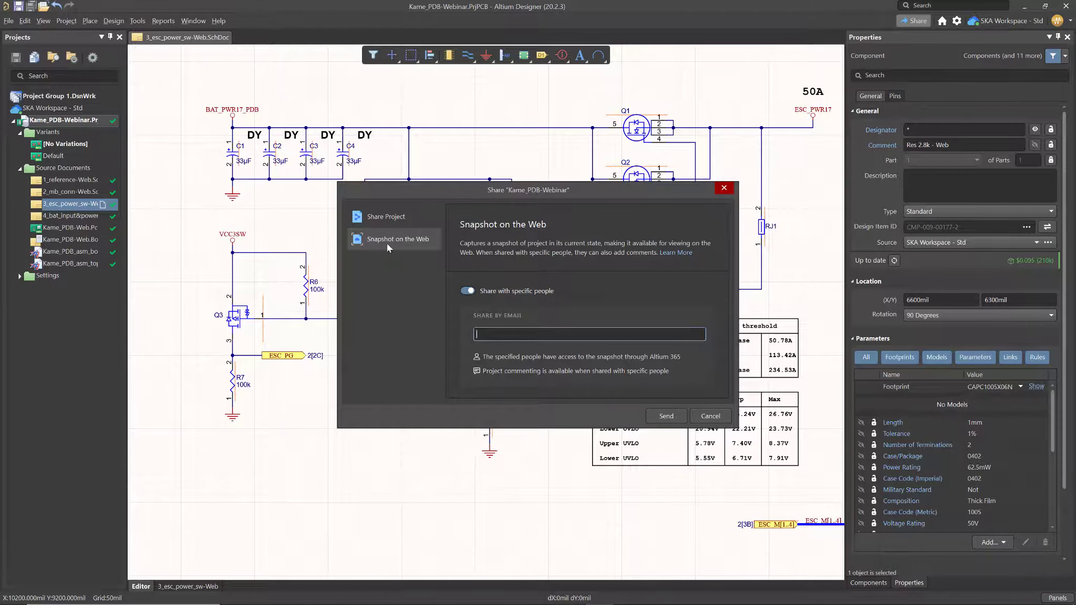
Share the Kame_PDB-Webinar project with a workspace team member, granting the Can Edit permission
{"action": "left_click", "coordinate": [403, 217]}
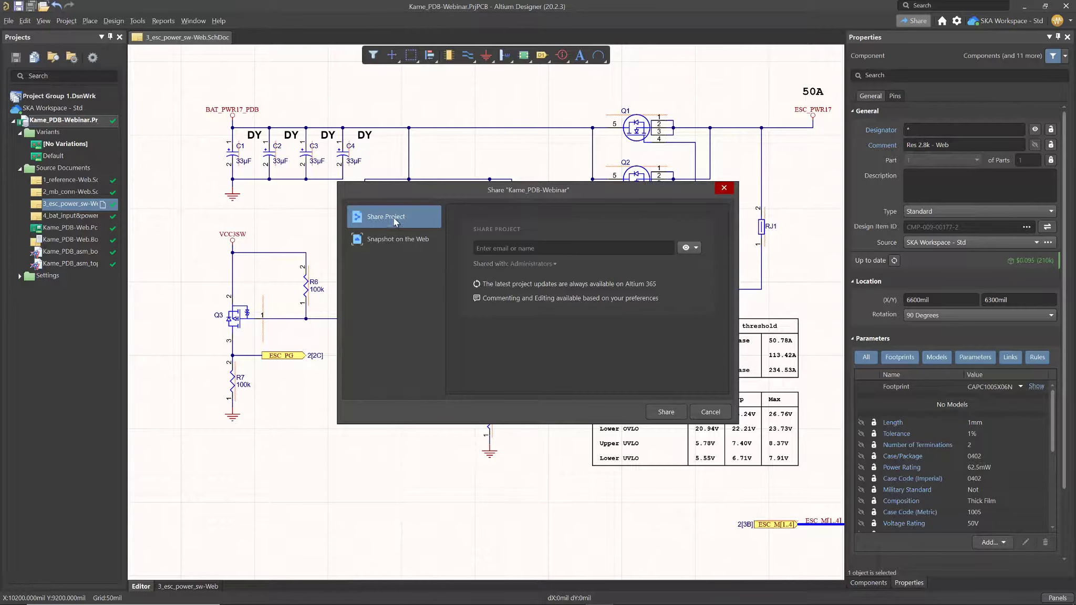
{"action": "left_click", "coordinate": [512, 249]}
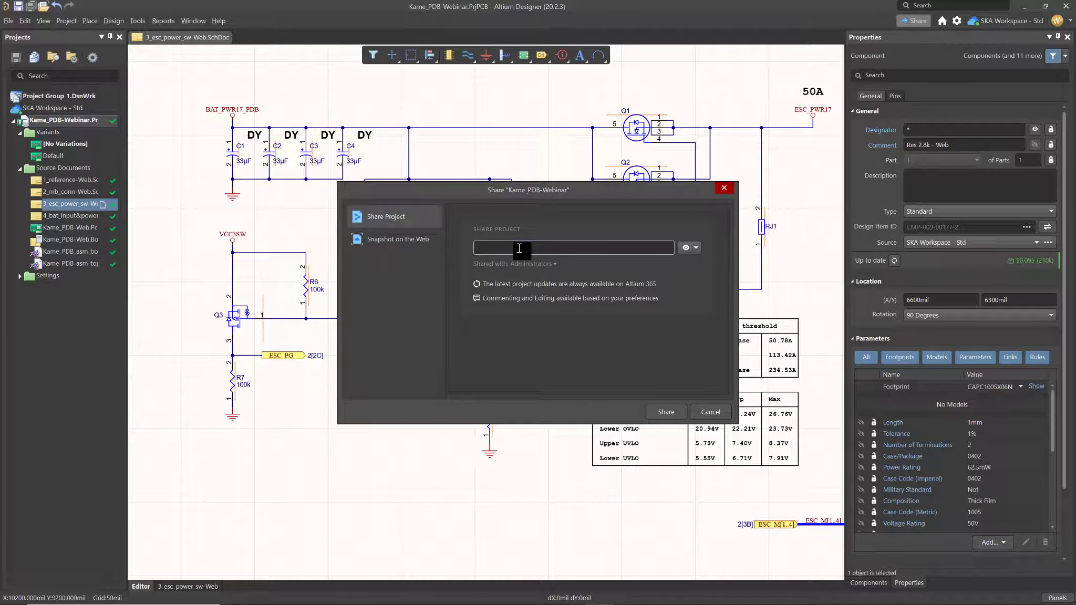
{"action": "type", "text": "leone"}
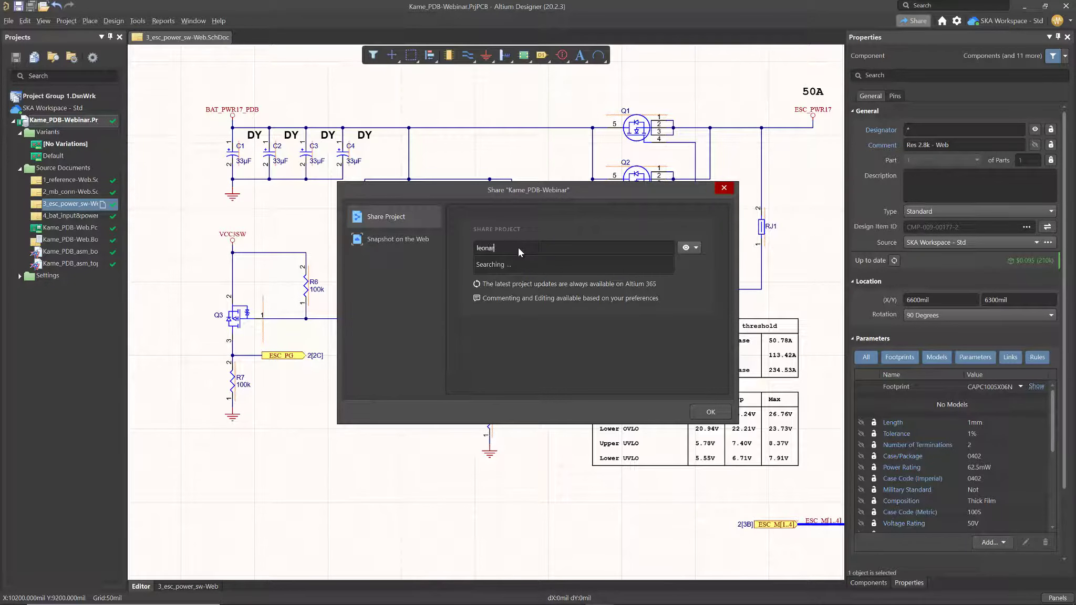
{"action": "type", "text": "r"}
{"action": "left_click", "coordinate": [556, 268]}
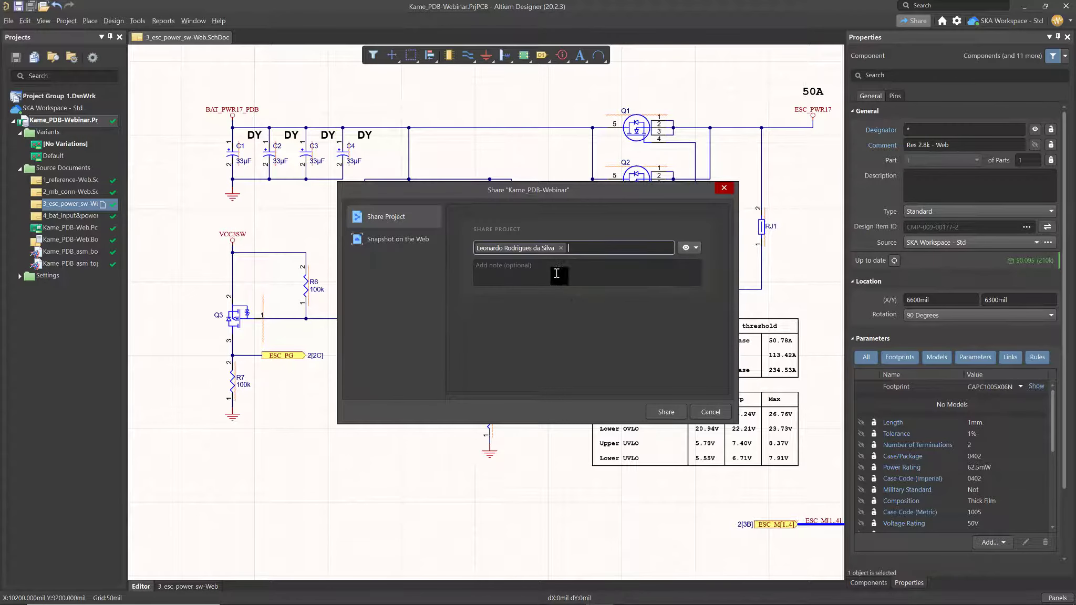
{"action": "left_click", "coordinate": [701, 251]}
{"action": "left_click", "coordinate": [703, 277]}
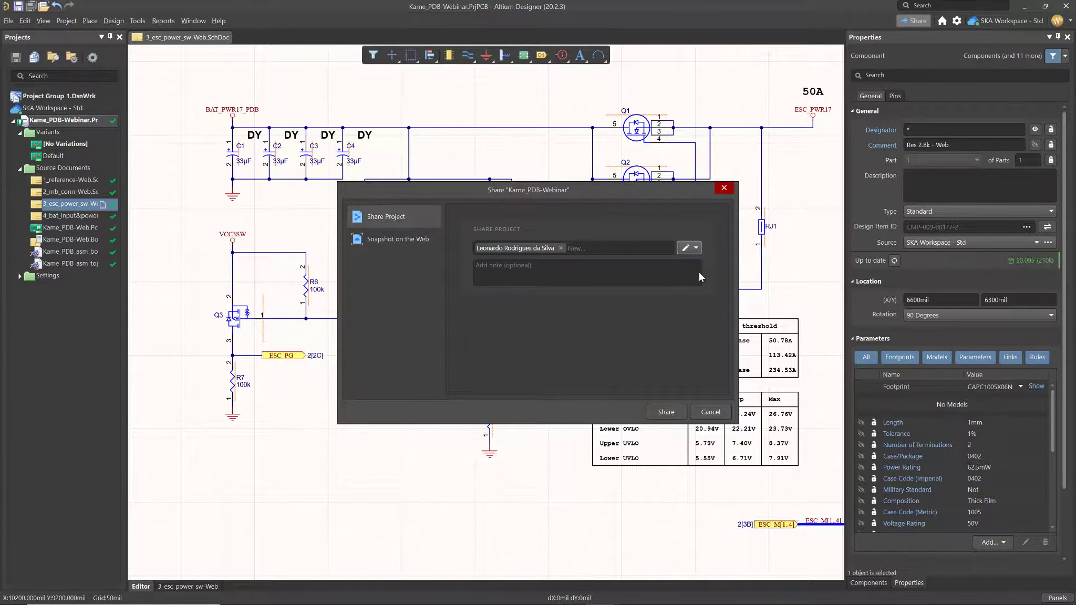
{"action": "left_click", "coordinate": [666, 412]}
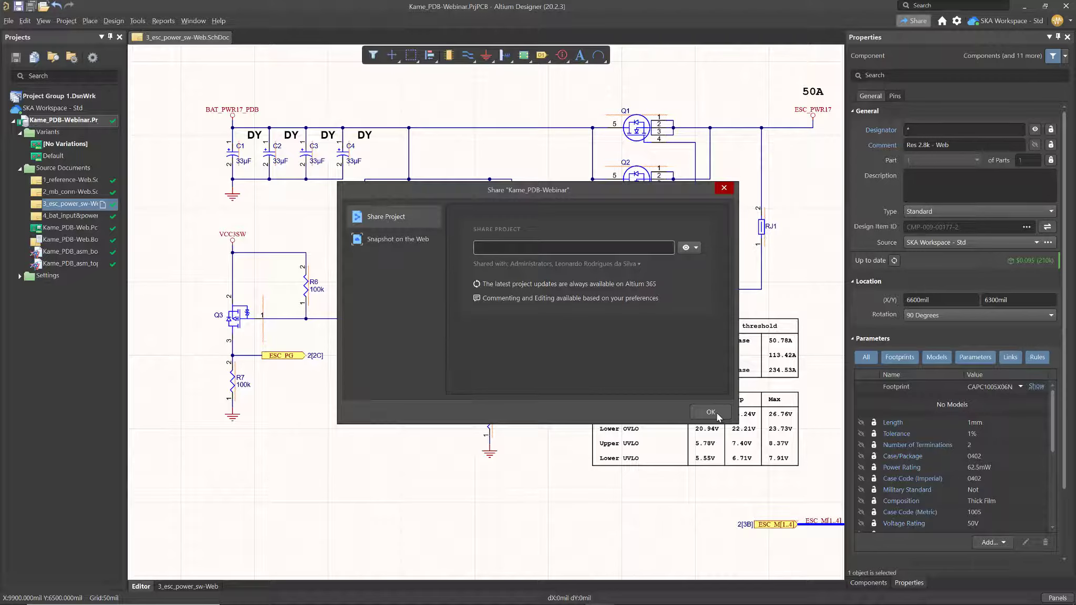
Share the project for viewing only with a contact outside the workspace by e-mail address, and close the sharing dialog
{"action": "left_click", "coordinate": [577, 244]}
{"action": "key", "text": "ctrl+v"}
{"action": "key", "text": "Return"}
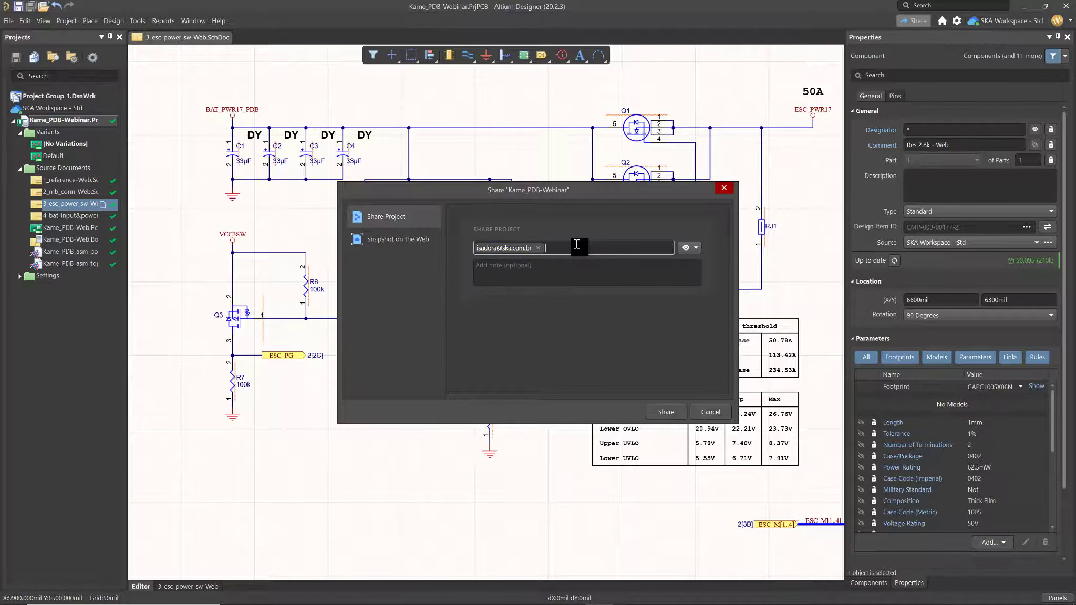
{"action": "left_click", "coordinate": [666, 412]}
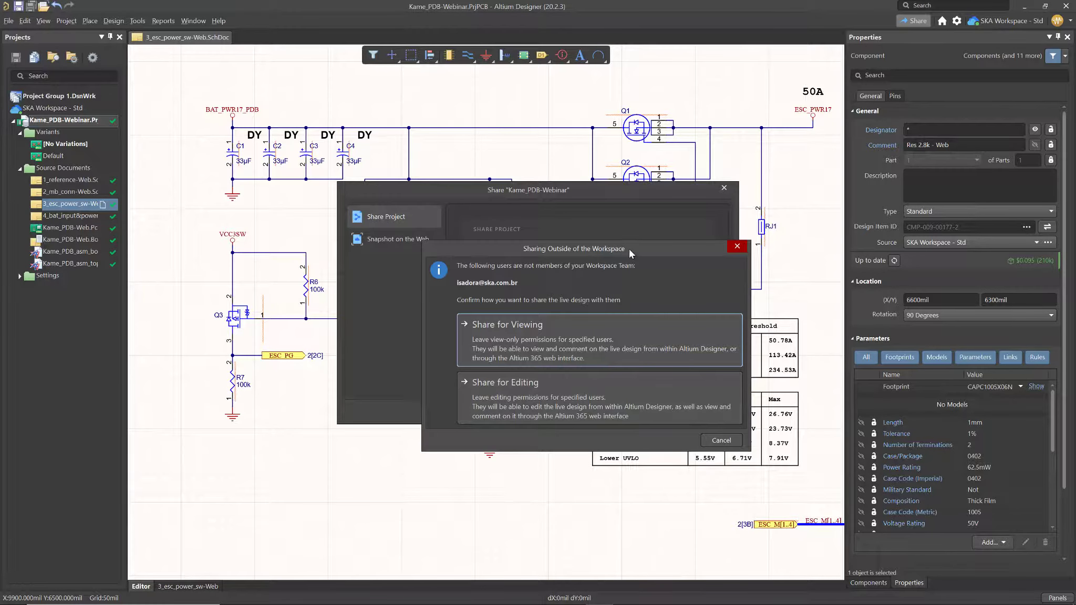
{"action": "left_click_drag", "start_coordinate": [629, 249], "coordinate": [582, 137]}
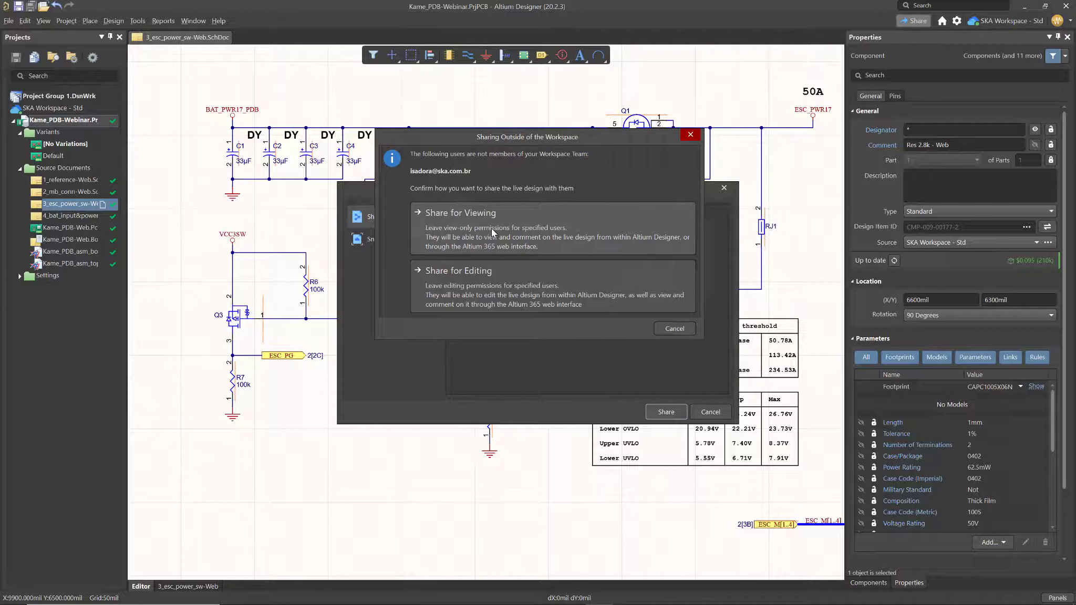
{"action": "left_click", "coordinate": [508, 232]}
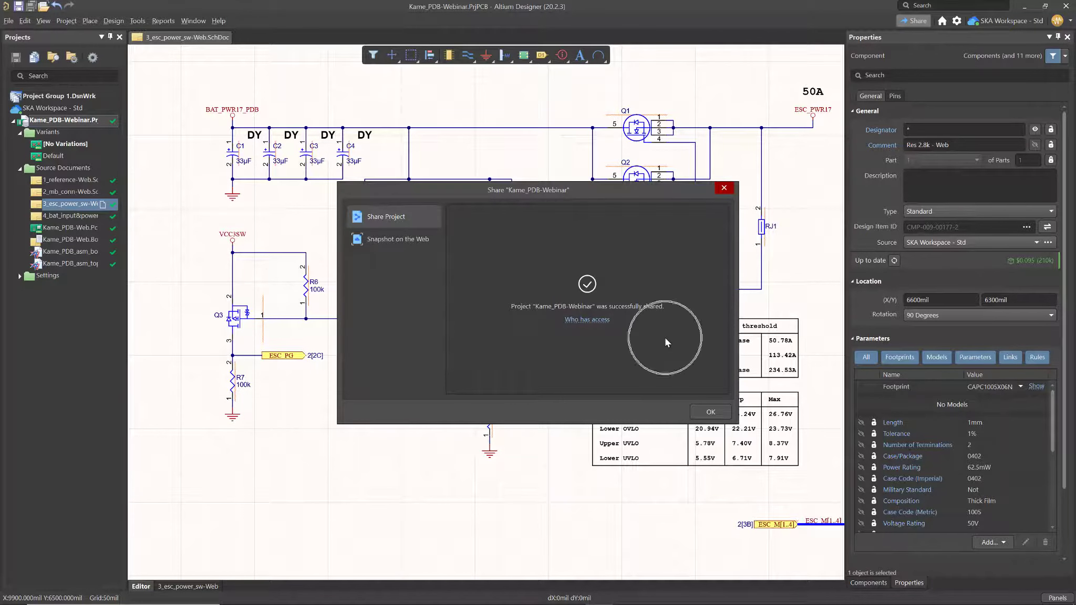
{"action": "left_click", "coordinate": [711, 413]}
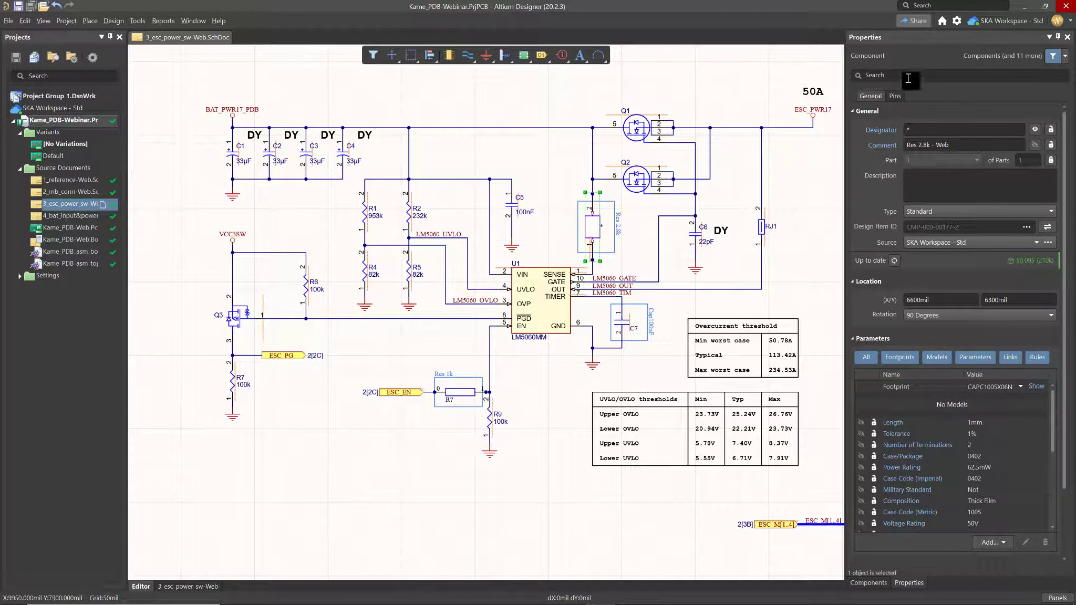
Open the Altium 365 web interface in the browser and switch to the SKA Workspace - Std workspace
{"action": "left_click", "coordinate": [983, 22]}
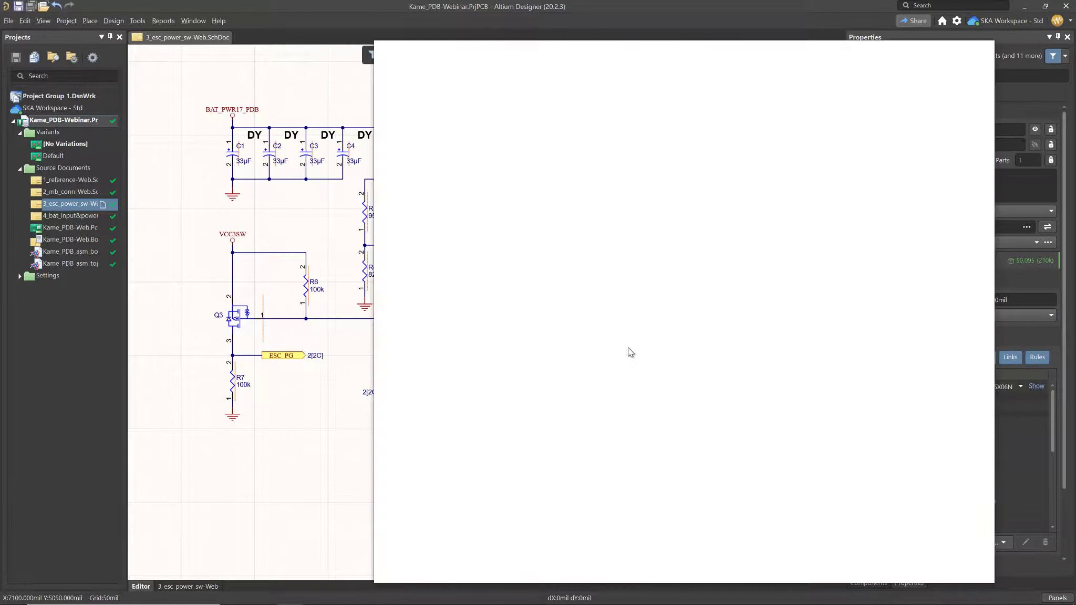
{"action": "double_click", "coordinate": [726, 54]}
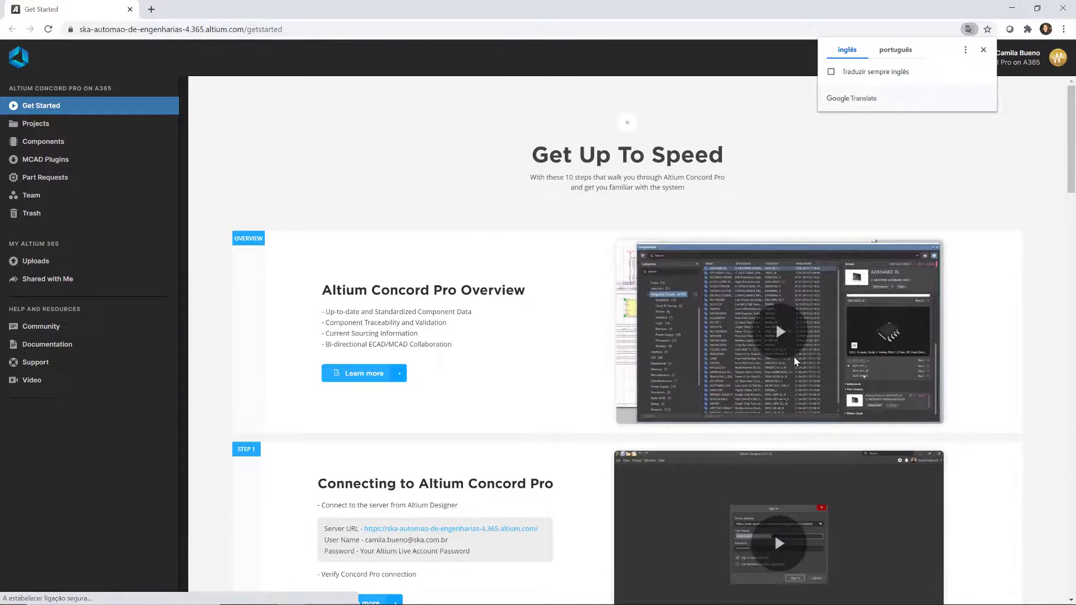
{"action": "left_click", "coordinate": [986, 49]}
{"action": "left_click", "coordinate": [1006, 64]}
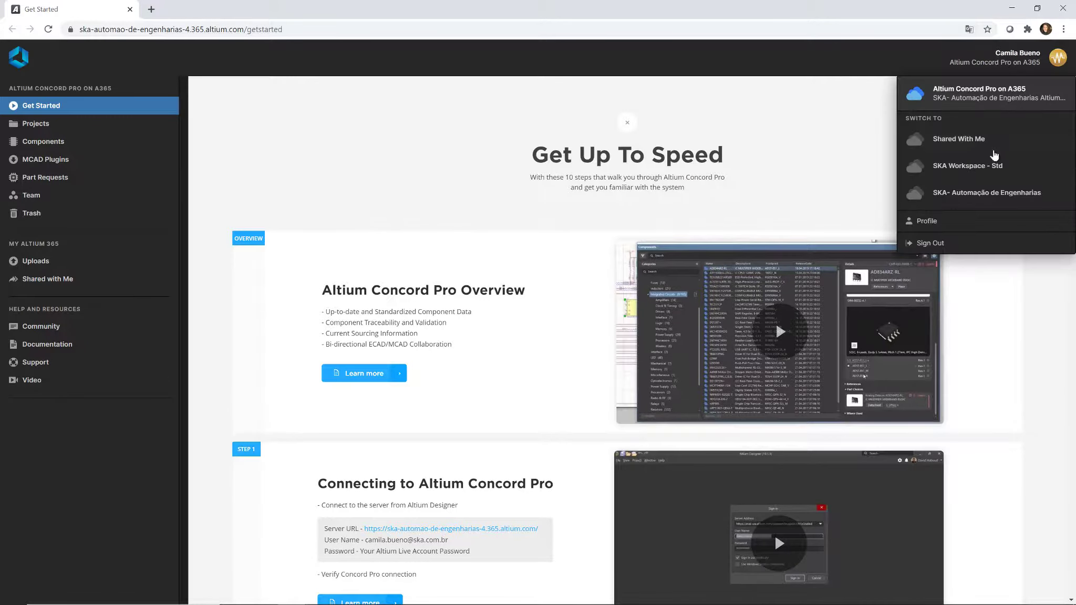
{"action": "left_click", "coordinate": [969, 168]}
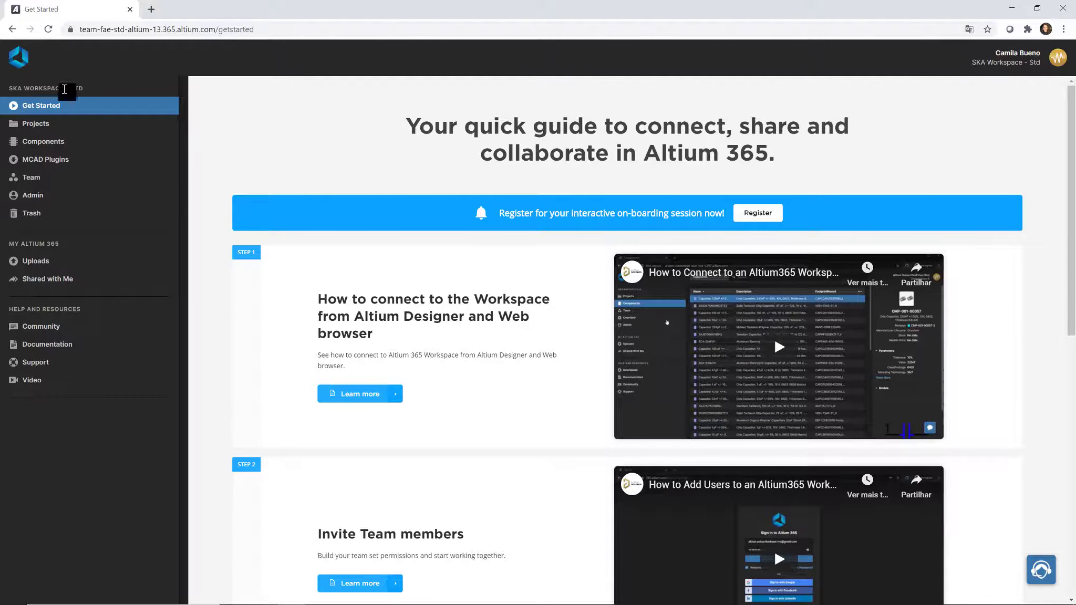
Open the Kame_PDB-Webinar project from the workspace's project list and dismiss the translation prompt
{"action": "left_click", "coordinate": [48, 127]}
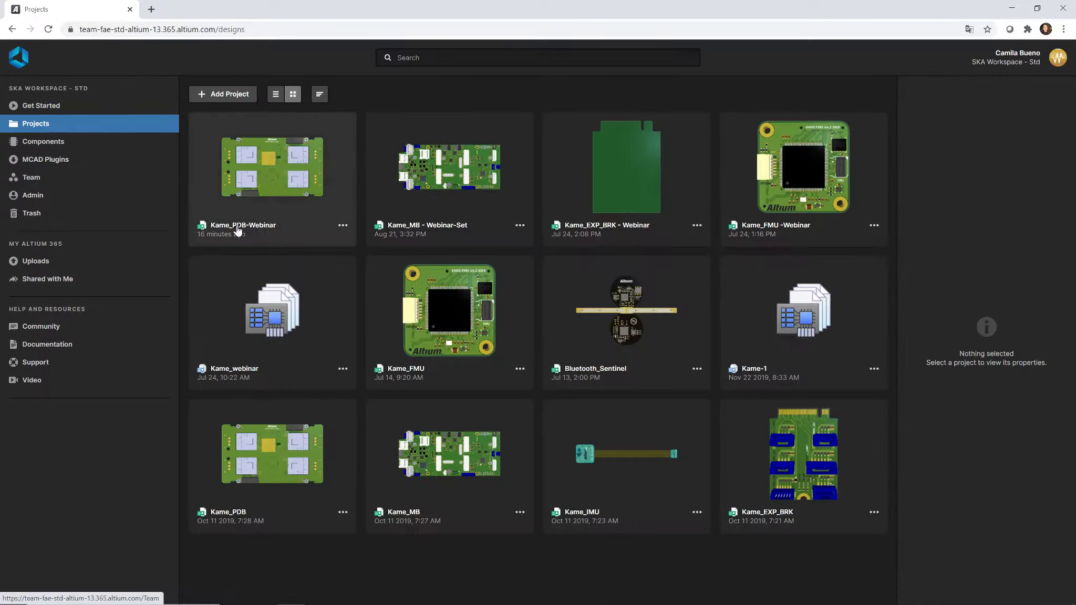
{"action": "left_click", "coordinate": [342, 225]}
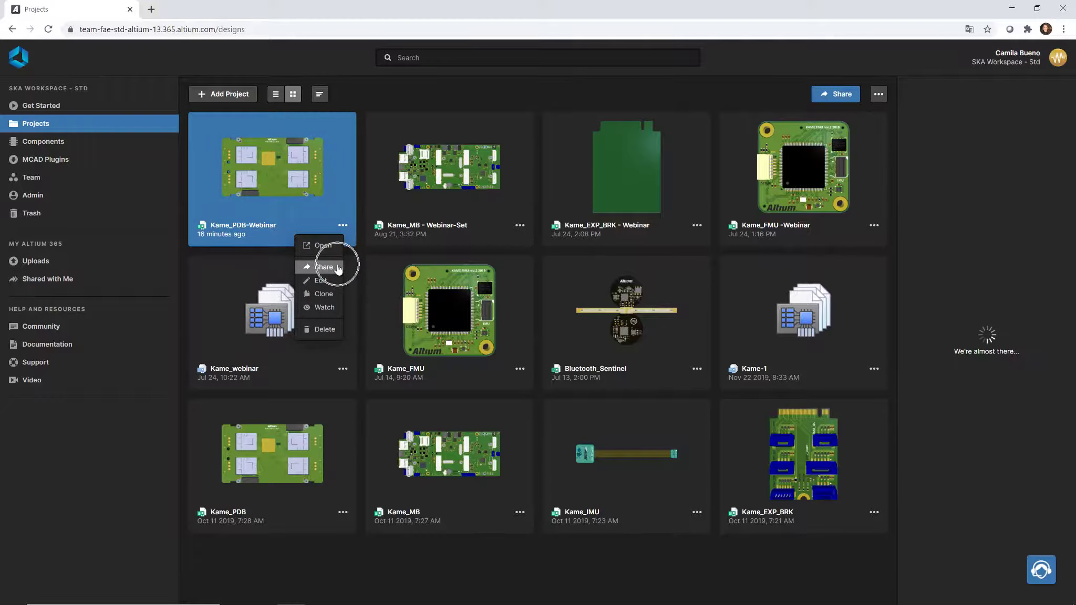
{"action": "left_click", "coordinate": [329, 249]}
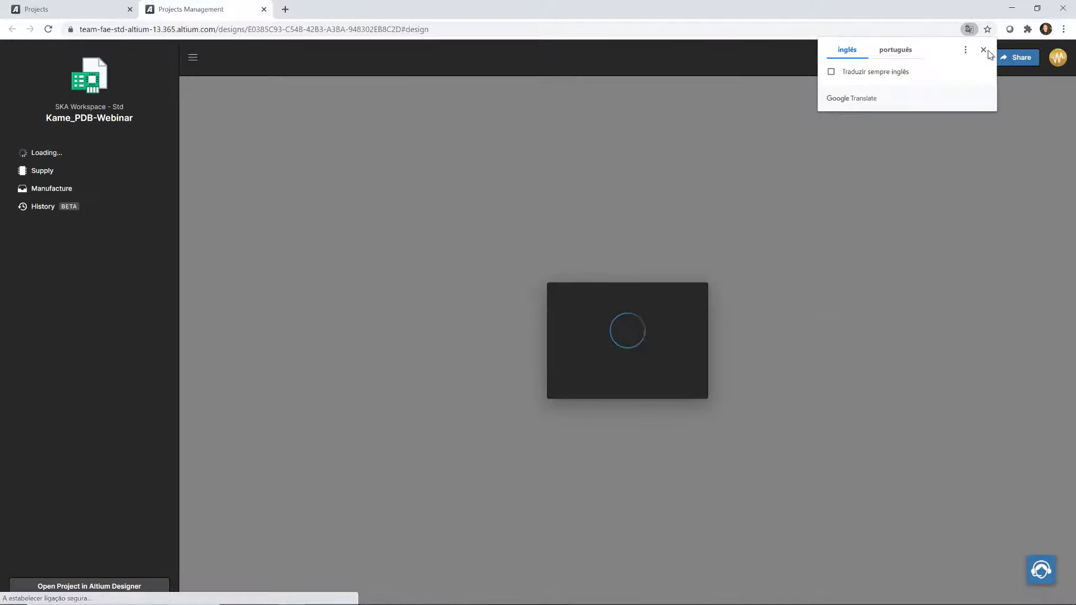
{"action": "left_click", "coordinate": [983, 50]}
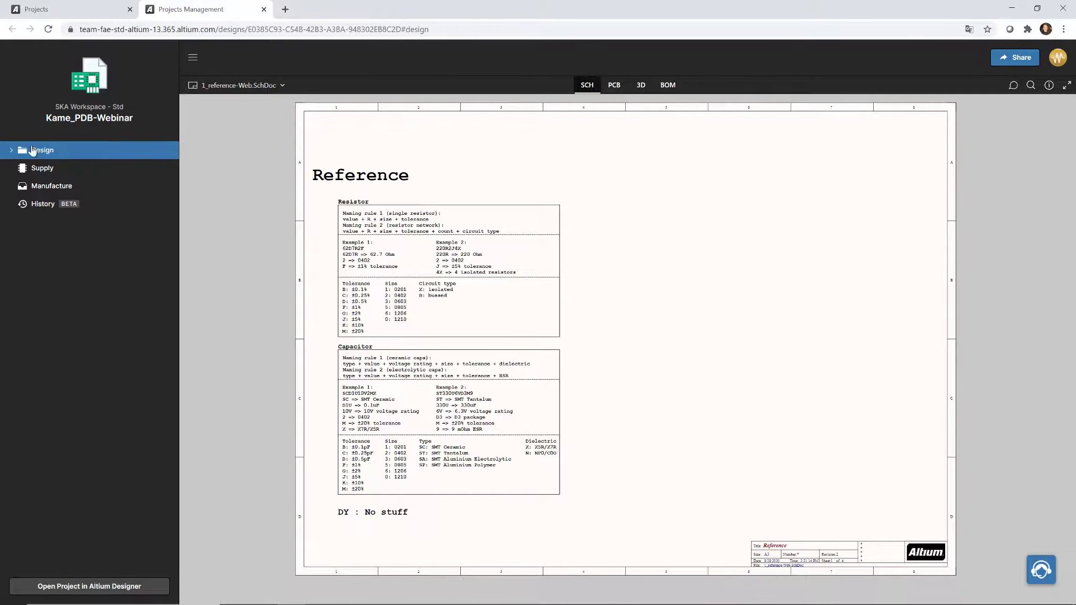
Display the 3_esc_power_sw-Web.SchDoc sheet and examine the Res 2.8k resistor near U1 up close
{"action": "left_click", "coordinate": [288, 92]}
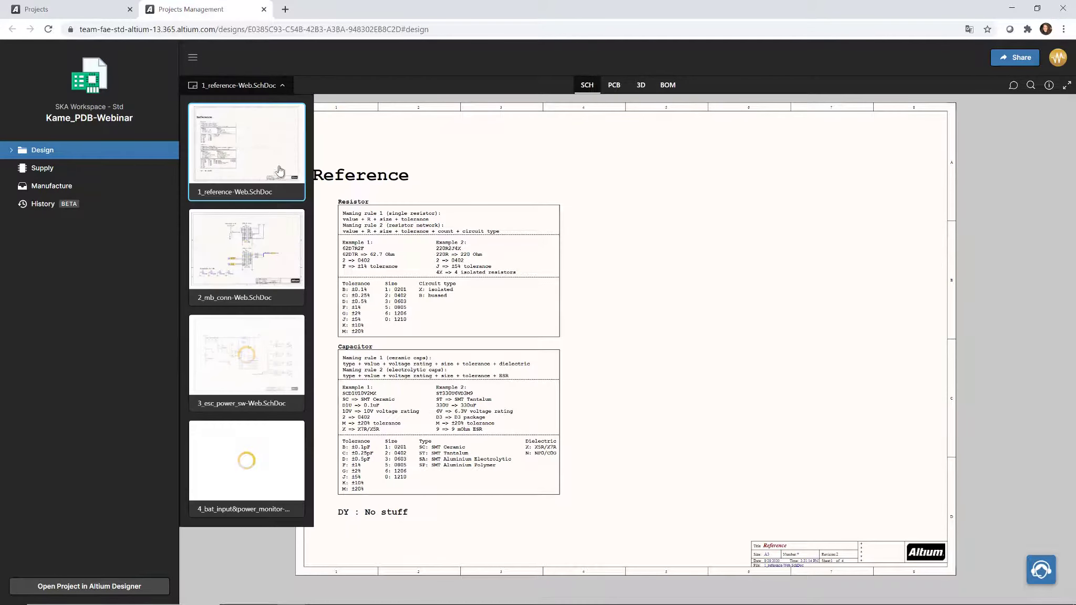
{"action": "left_click", "coordinate": [278, 378]}
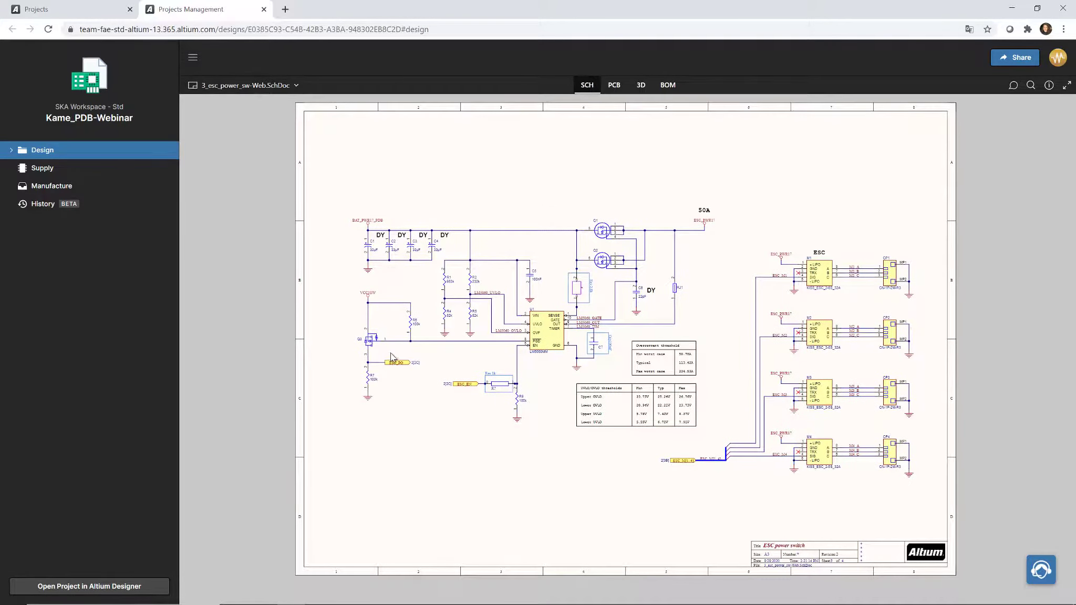
{"action": "scroll", "coordinate": [588, 292], "scroll_direction": "up", "scroll_amount": 3}
{"action": "scroll", "coordinate": [586, 295], "scroll_direction": "up", "scroll_amount": 1}
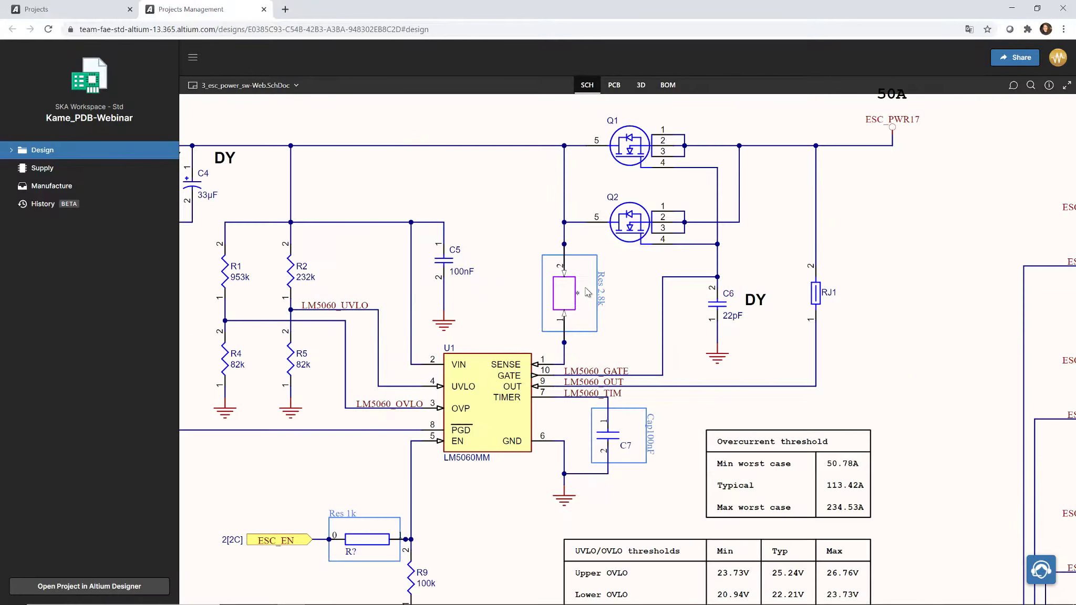
{"action": "scroll", "coordinate": [574, 314], "scroll_direction": "up", "scroll_amount": 2}
{"action": "scroll", "coordinate": [574, 314], "scroll_direction": "up", "scroll_amount": 1}
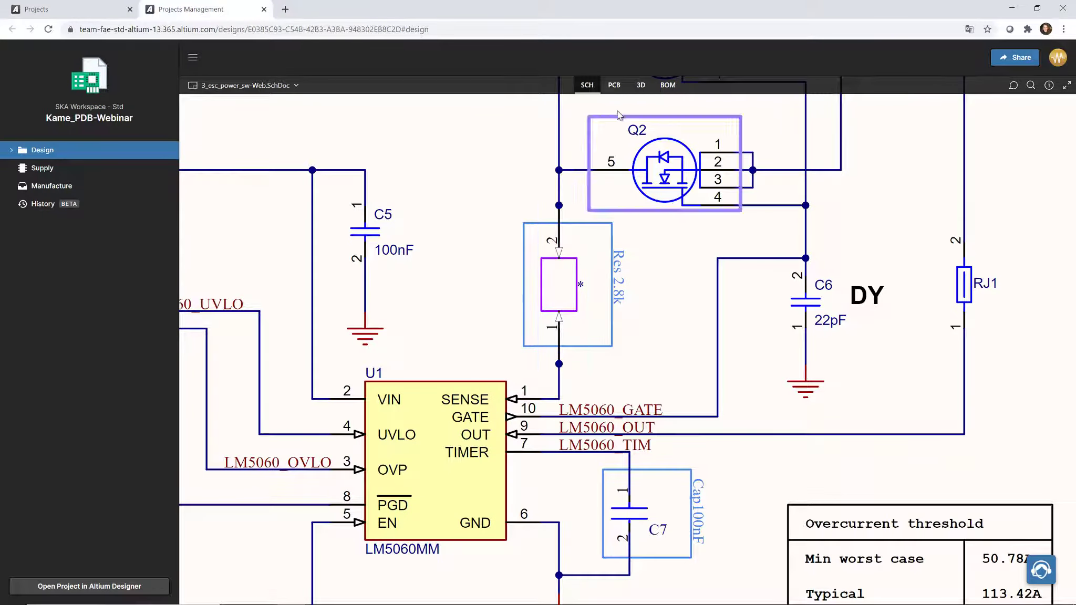
Display the board in the 2D PCB view and look through its layer list
{"action": "left_click", "coordinate": [614, 84]}
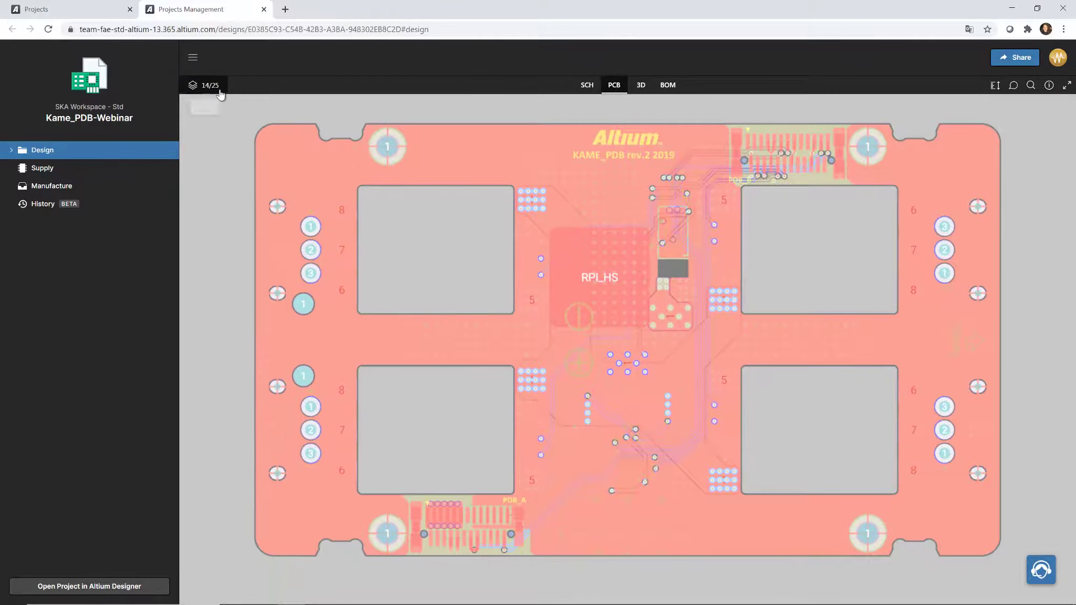
{"action": "left_click", "coordinate": [195, 85]}
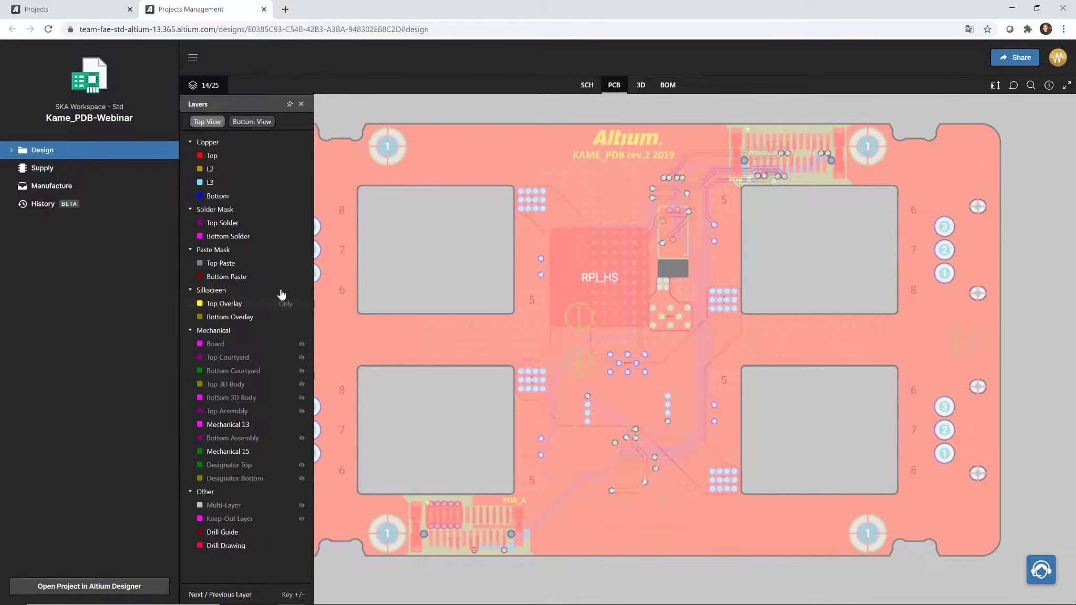
{"action": "left_click", "coordinate": [587, 119]}
Display the board in 3D and examine both of its sides from several angles
{"action": "left_click", "coordinate": [640, 88]}
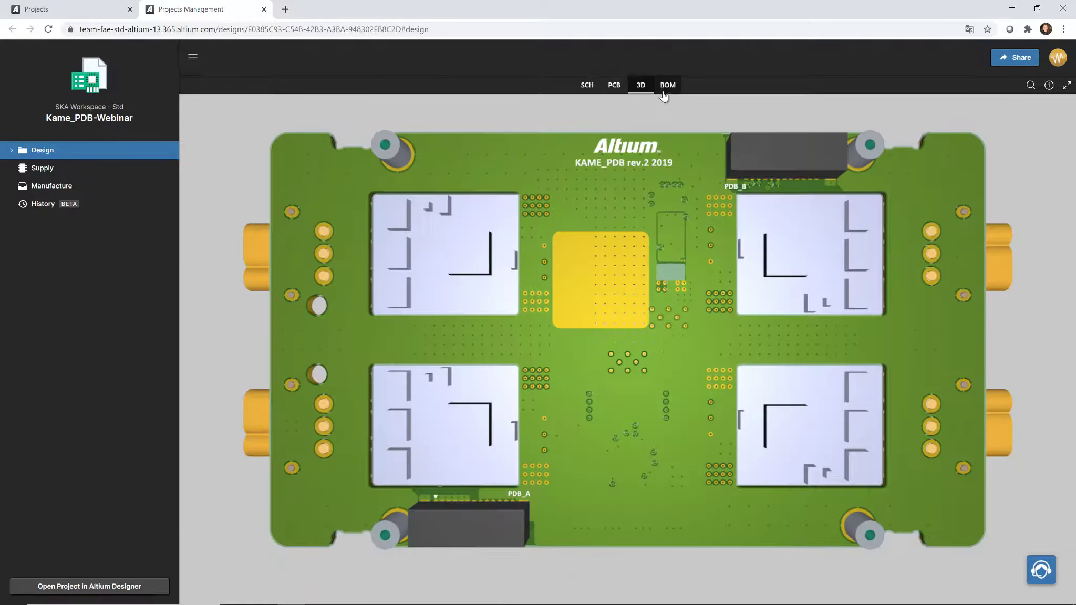
{"action": "left_click_drag", "start_coordinate": [400, 379], "coordinate": [465, 330]}
{"action": "scroll", "coordinate": [638, 410], "scroll_direction": "up", "scroll_amount": 3}
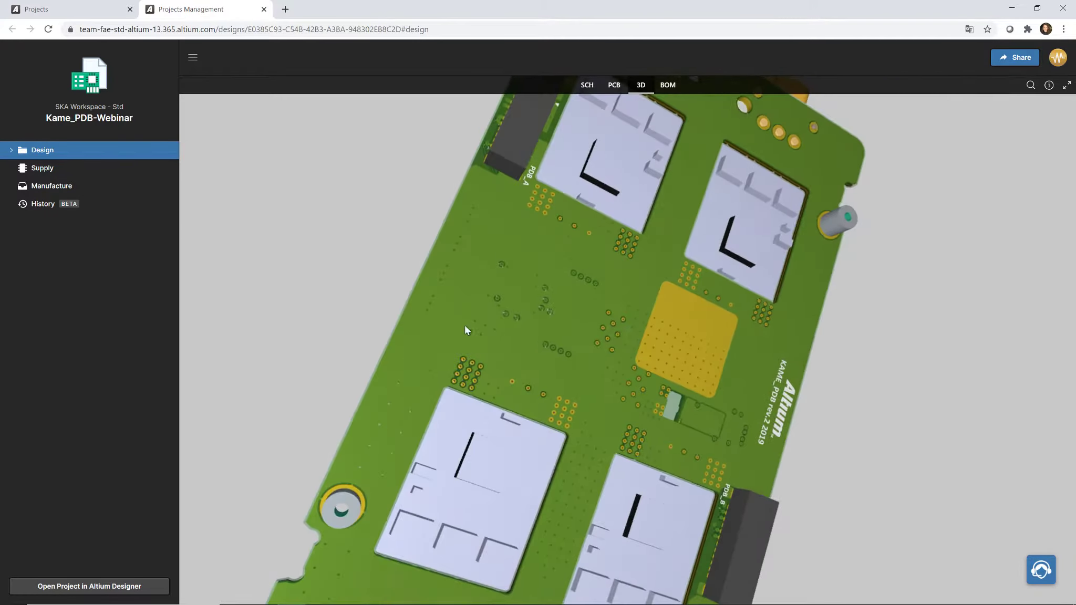
{"action": "left_click_drag", "start_coordinate": [331, 253], "coordinate": [743, 473]}
{"action": "left_click_drag", "start_coordinate": [696, 225], "coordinate": [689, 261]}
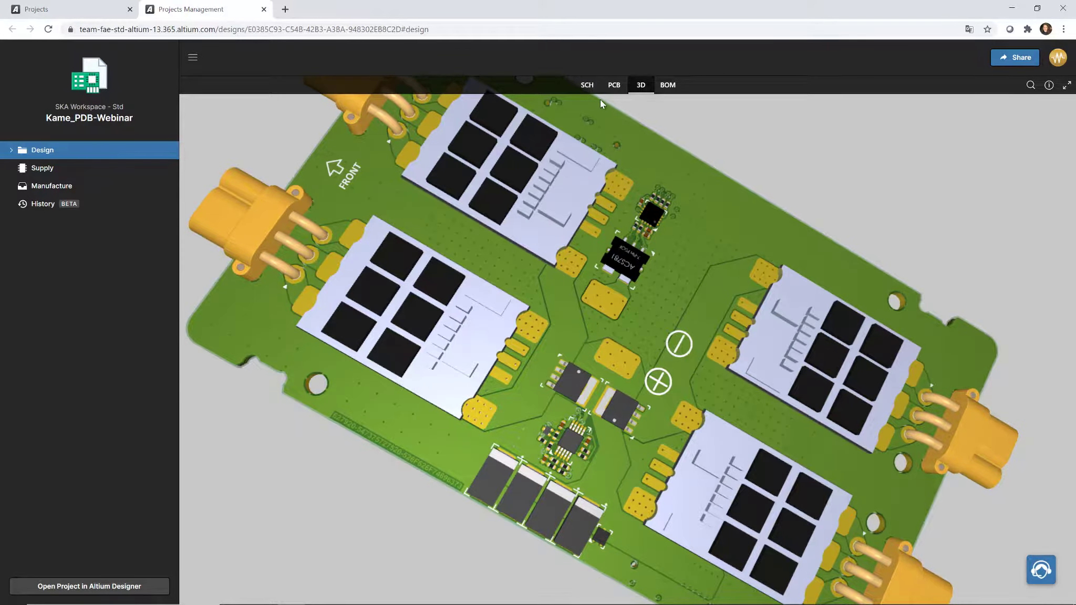
Post the area comment "Trocar a cor desse simbolo" around the Res 2.8k resistor on the 3_esc_power_sw-Web.SchDoc schematic
{"action": "left_click", "coordinate": [587, 85]}
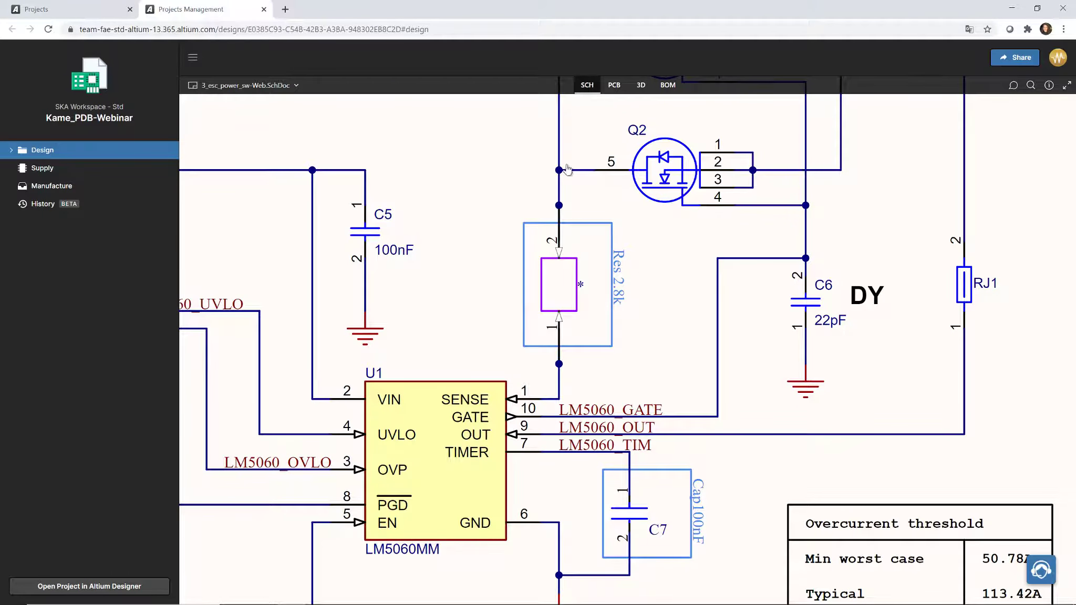
{"action": "left_click", "coordinate": [1013, 85]}
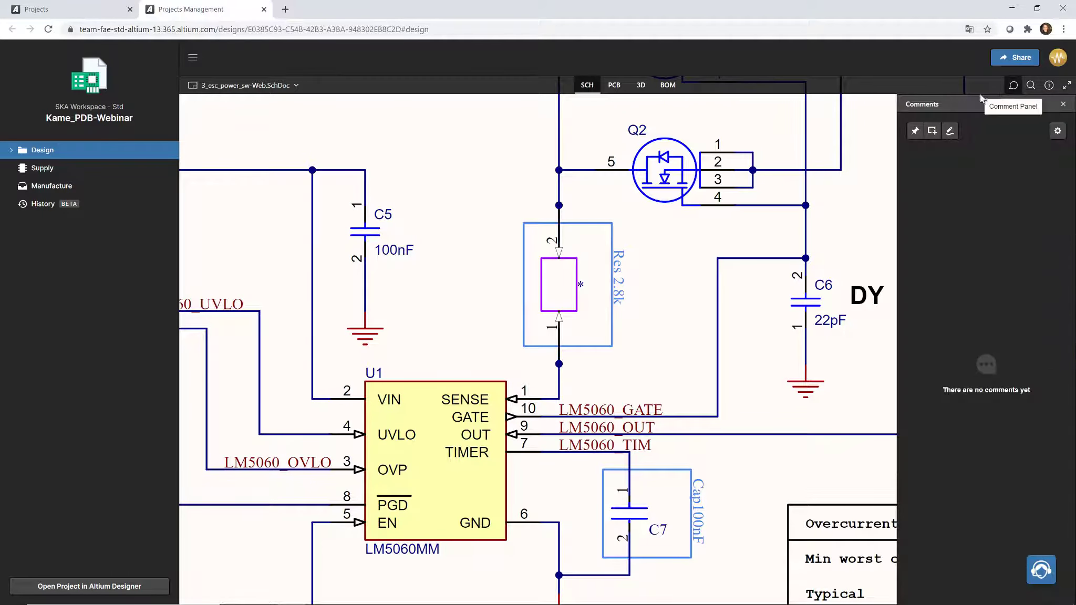
{"action": "left_click", "coordinate": [932, 131]}
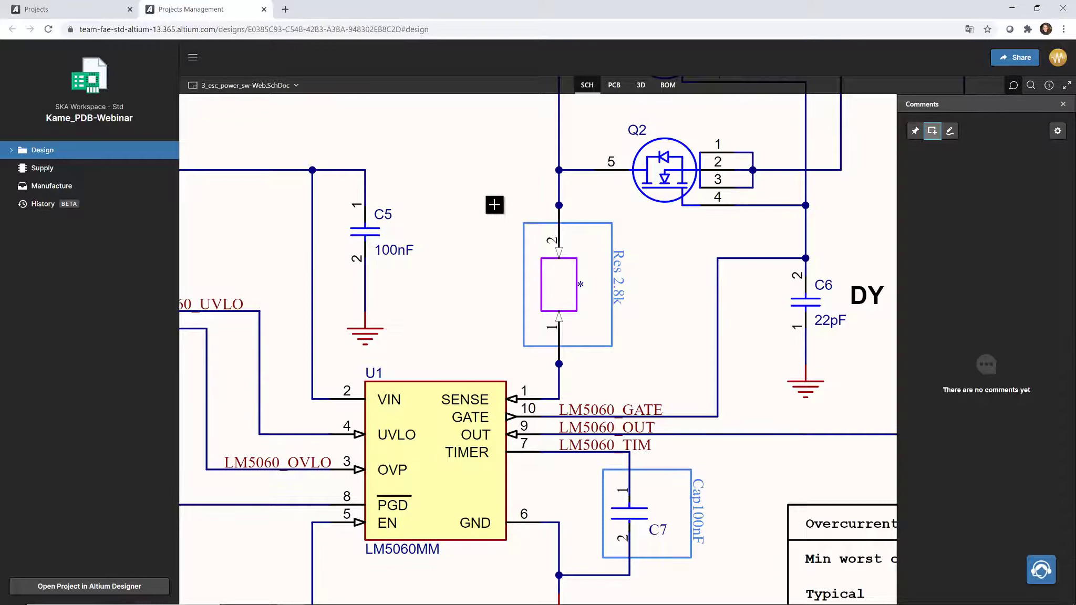
{"action": "left_click_drag", "start_coordinate": [494, 204], "coordinate": [662, 377]}
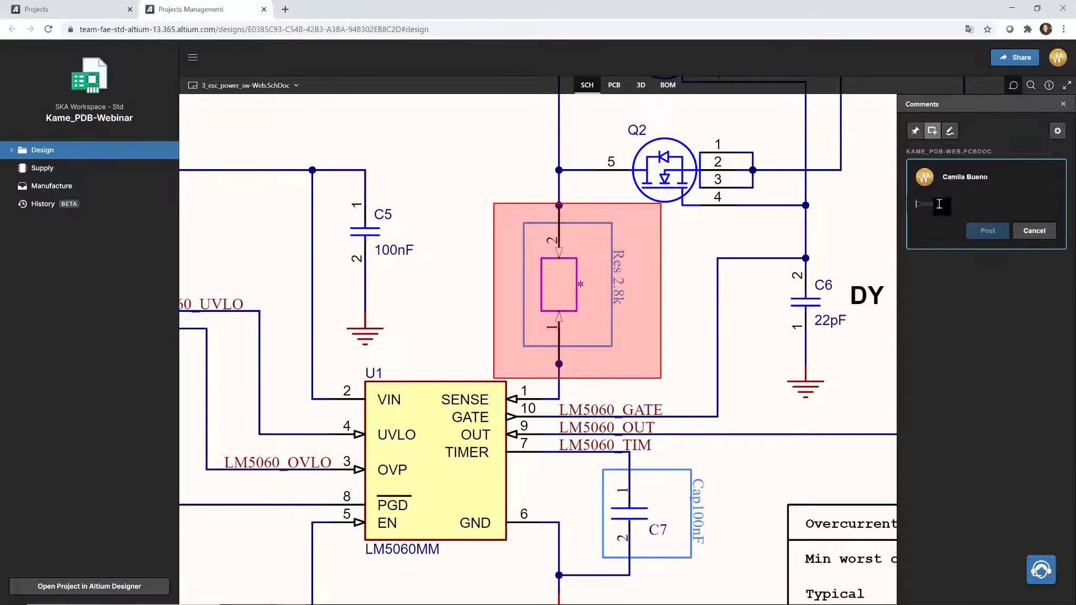
{"action": "type", "text": "Troca"}
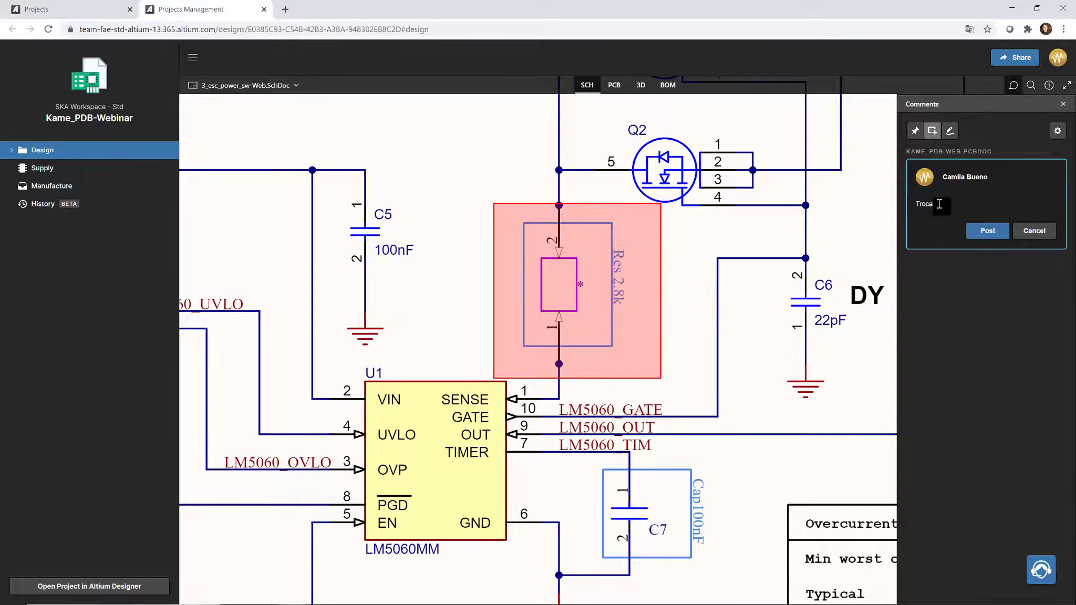
{"action": "type", "text": " a cor desse simbolo"}
{"action": "left_click", "coordinate": [987, 232]}
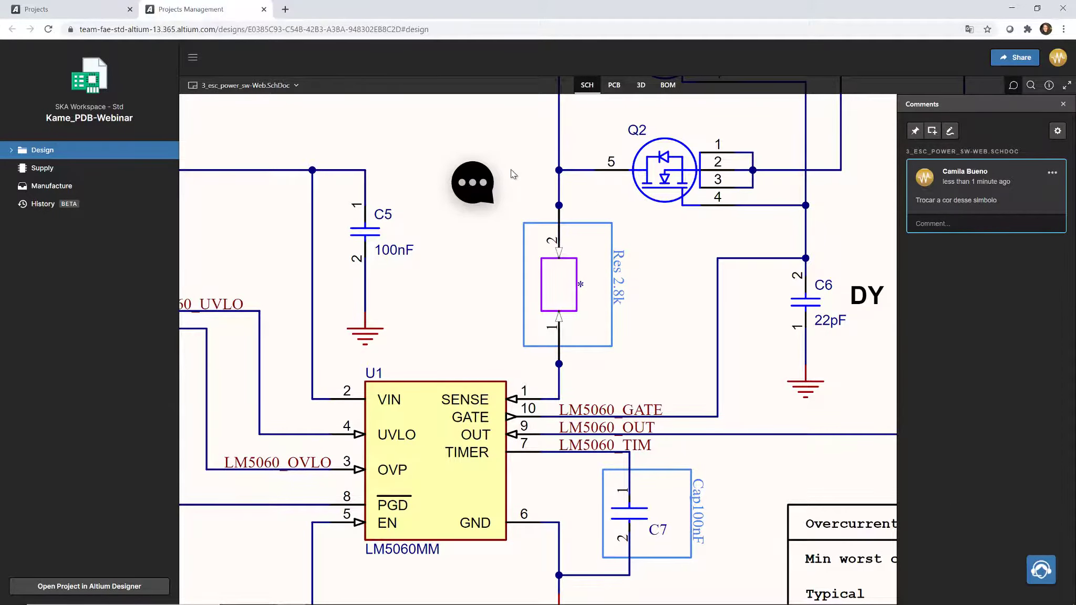
Switch to Altium Designer and move the comment note on the schematic over the lower part of the Res 2.8k resistor
{"action": "scroll", "coordinate": [511, 173], "scroll_direction": "down", "scroll_amount": 2}
{"action": "scroll", "coordinate": [514, 230], "scroll_direction": "up", "scroll_amount": 3}
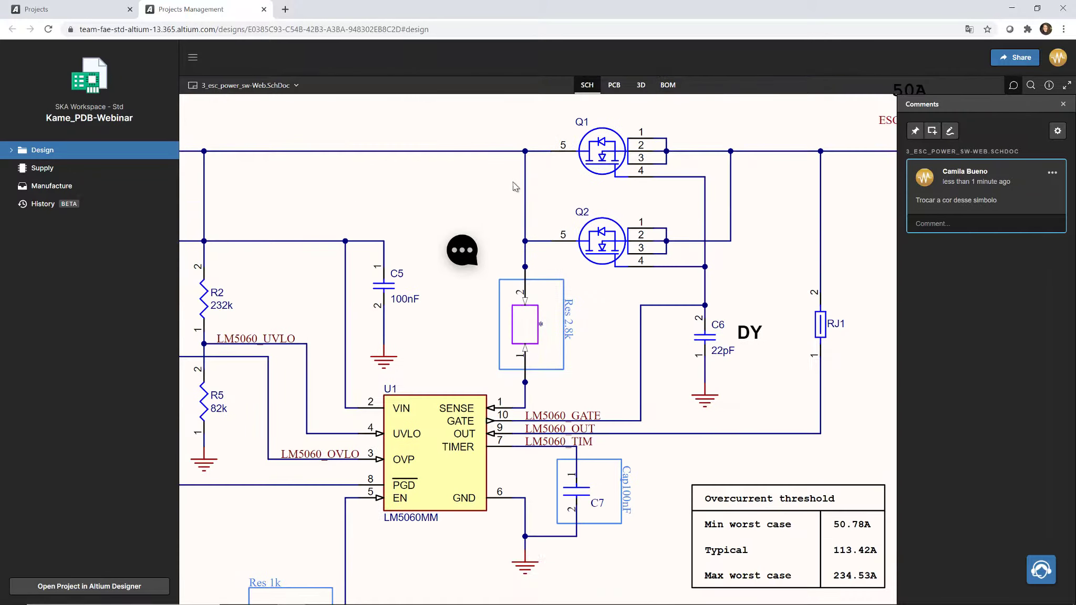
{"action": "scroll", "coordinate": [504, 212], "scroll_direction": "down", "scroll_amount": 3}
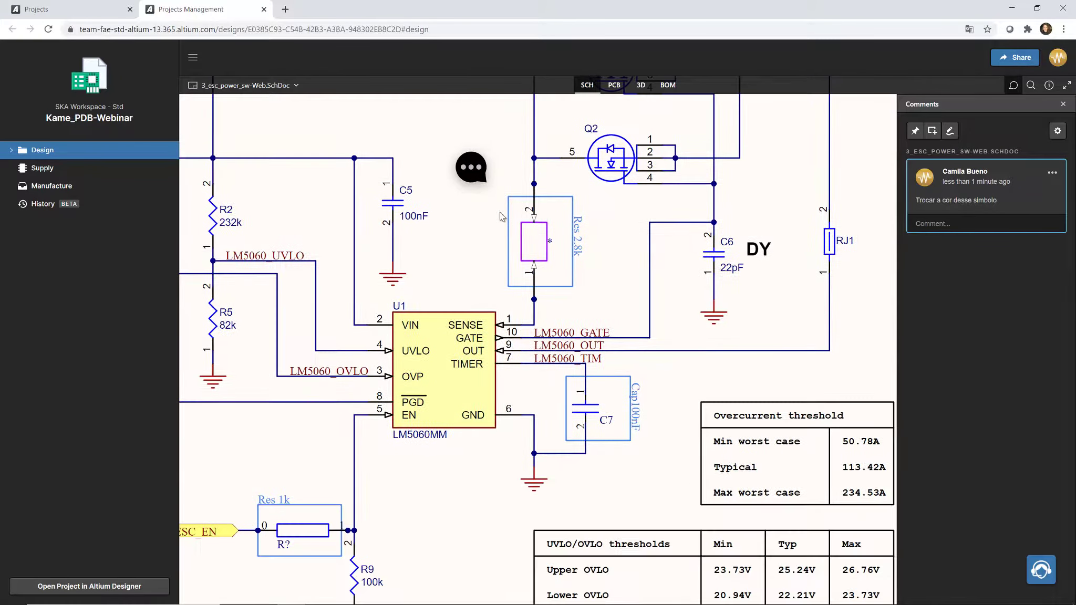
{"action": "mouse_move", "coordinate": [481, 180]}
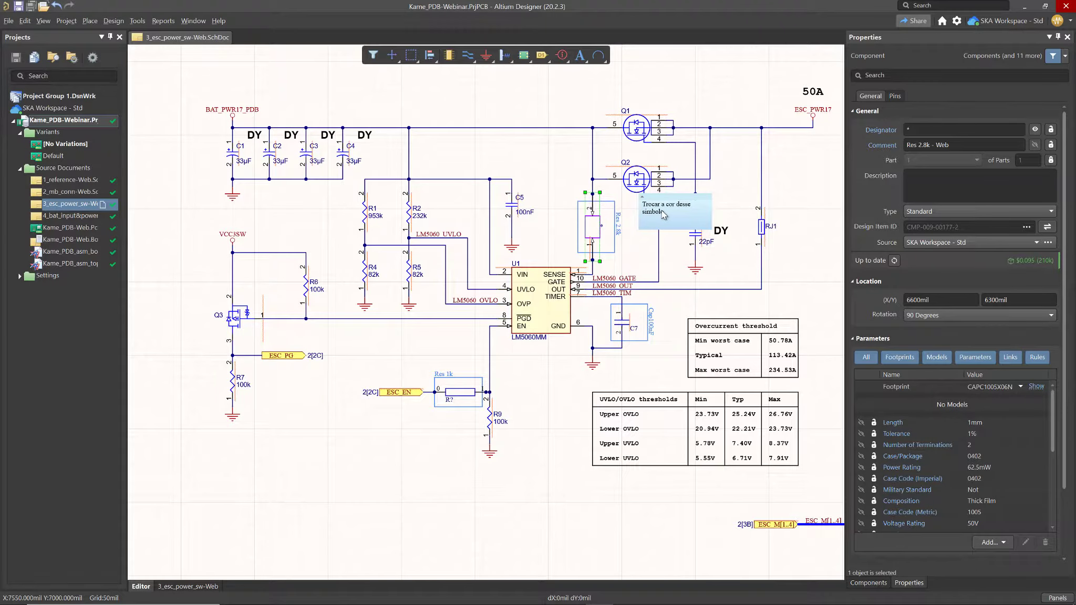
{"action": "scroll", "coordinate": [664, 214], "scroll_direction": "up", "scroll_amount": 3, "text": "ctrl"}
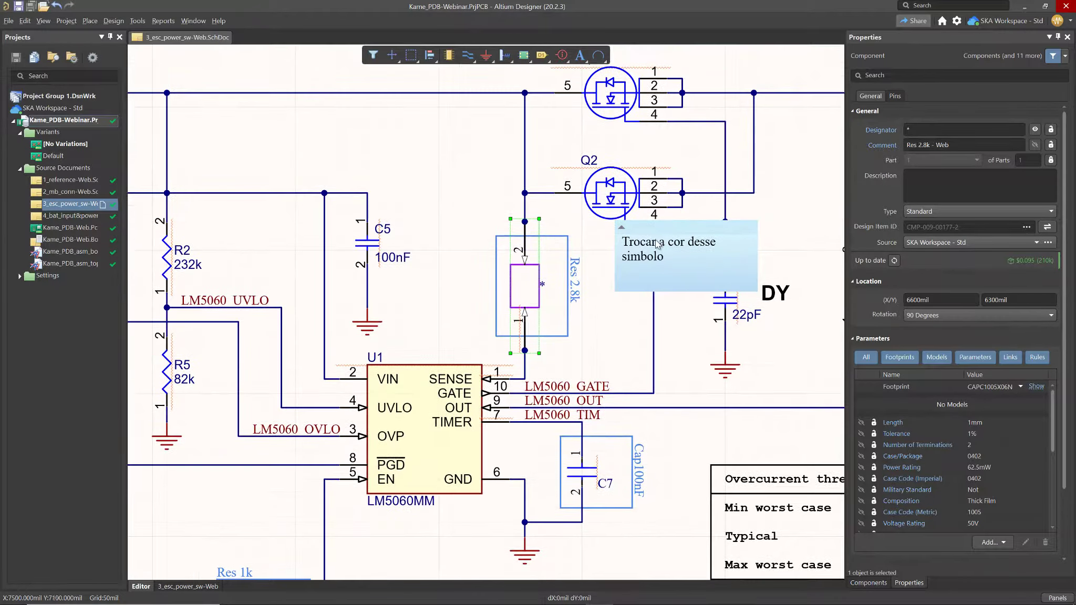
{"action": "scroll", "coordinate": [656, 243], "scroll_direction": "up", "scroll_amount": 2, "text": "ctrl"}
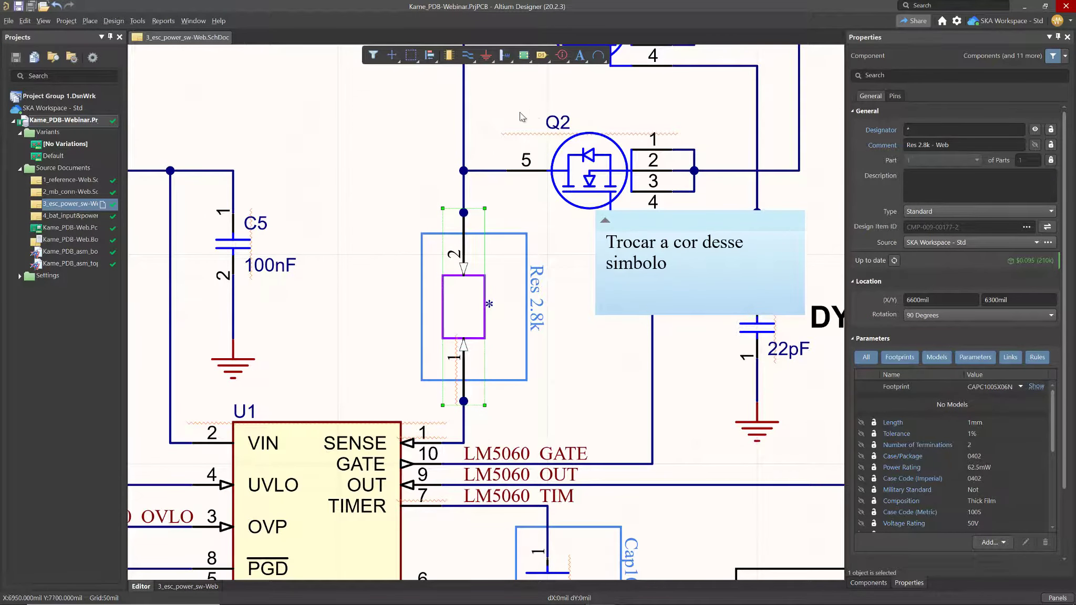
{"action": "left_click_drag", "start_coordinate": [694, 235], "coordinate": [491, 347]}
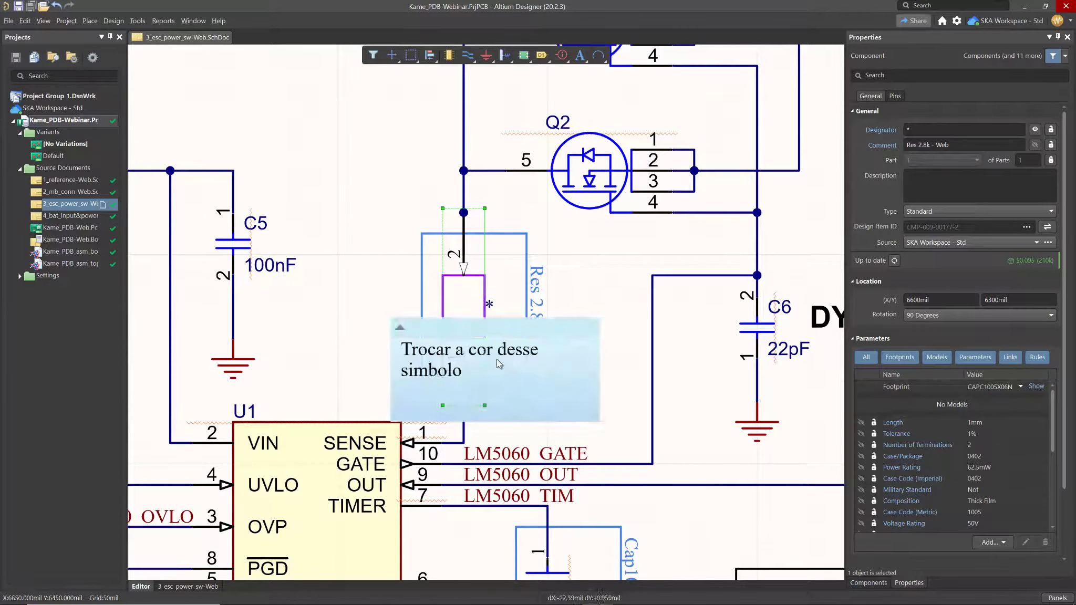
Open the Comments panel and locate the "Trocar a cor desse simbolo" comment's marked area on the schematic
{"action": "left_click", "coordinate": [1056, 599]}
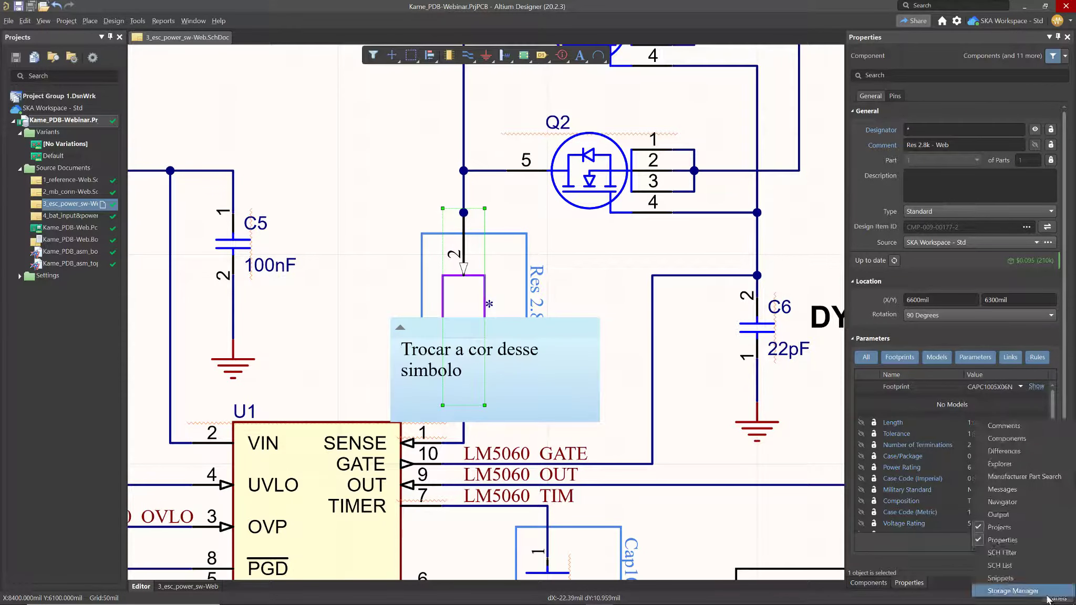
{"action": "left_click", "coordinate": [1018, 427]}
{"action": "left_click", "coordinate": [951, 115]}
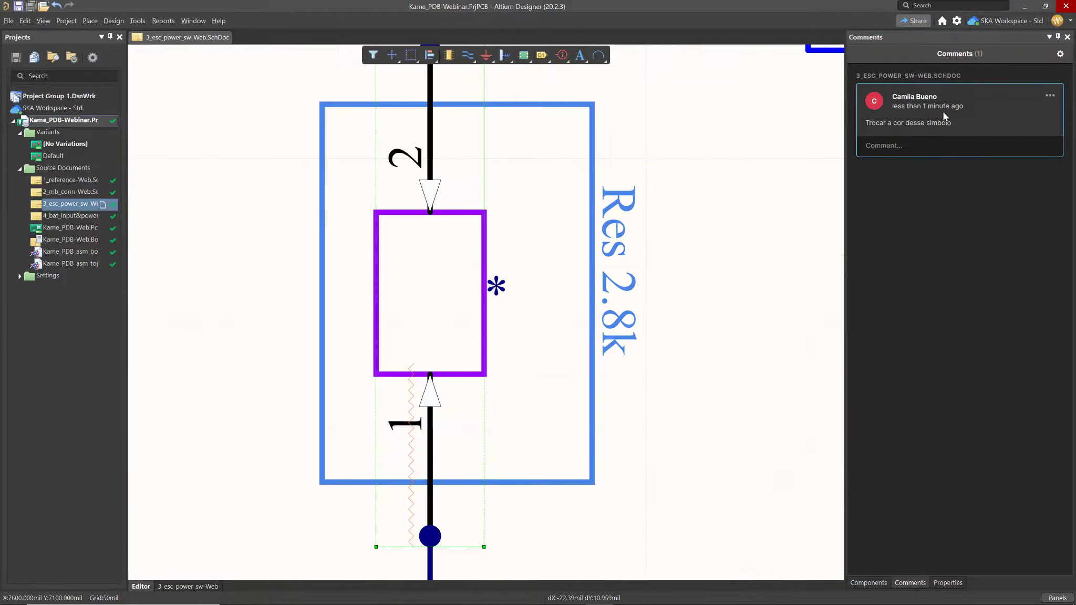
{"action": "scroll", "coordinate": [639, 197], "scroll_direction": "down", "scroll_amount": 3, "text": "ctrl"}
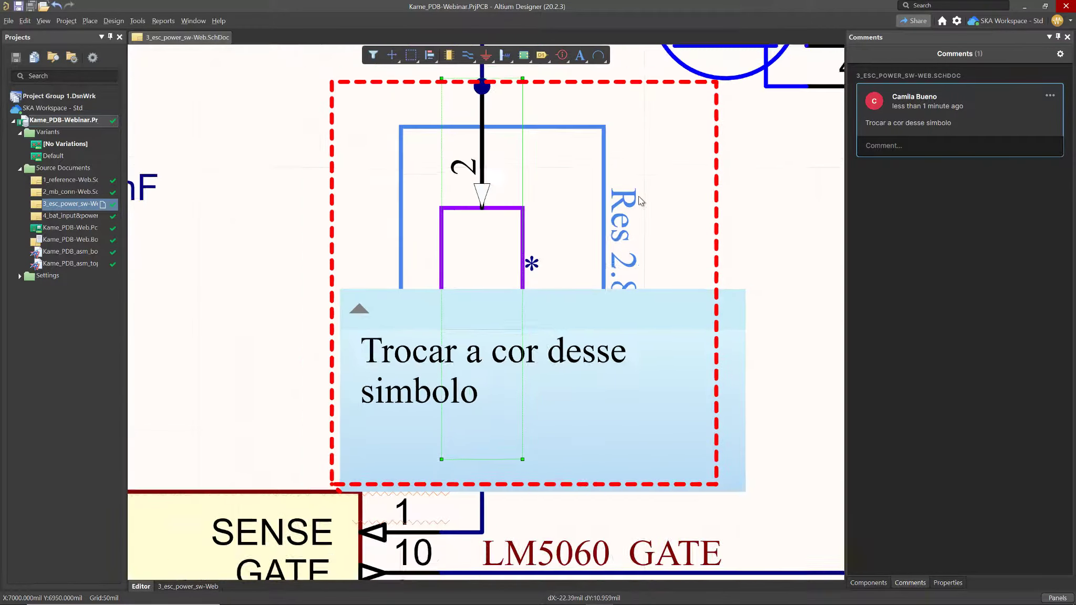
{"action": "scroll", "coordinate": [638, 196], "scroll_direction": "down", "scroll_amount": 1, "text": "ctrl"}
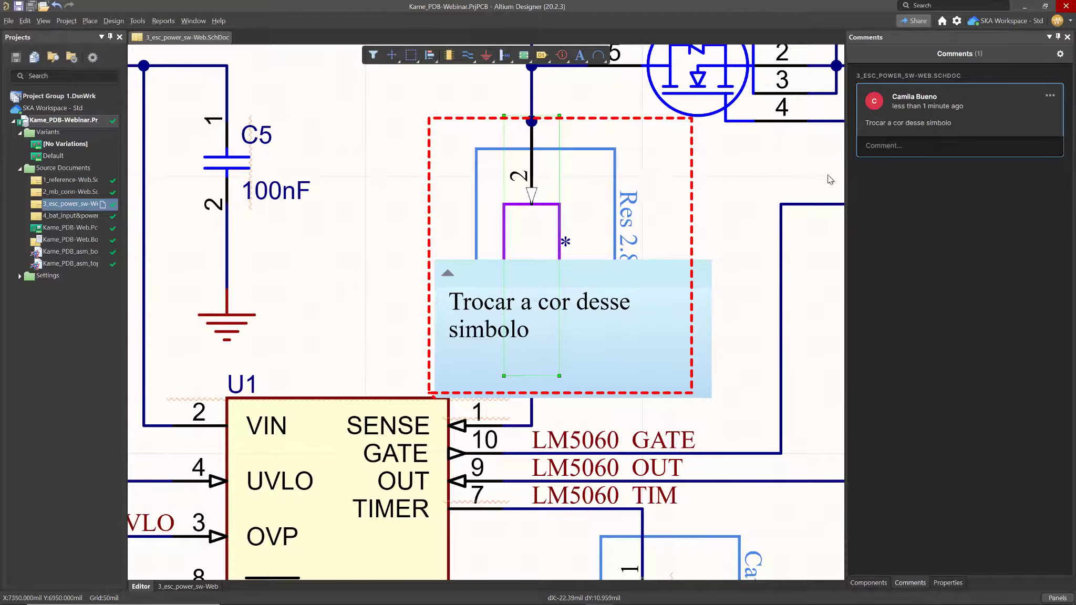
Reply "Ok, será trocado" to the comment about the symbol's colour
{"action": "left_click", "coordinate": [880, 150]}
{"action": "type", "text": "O"}
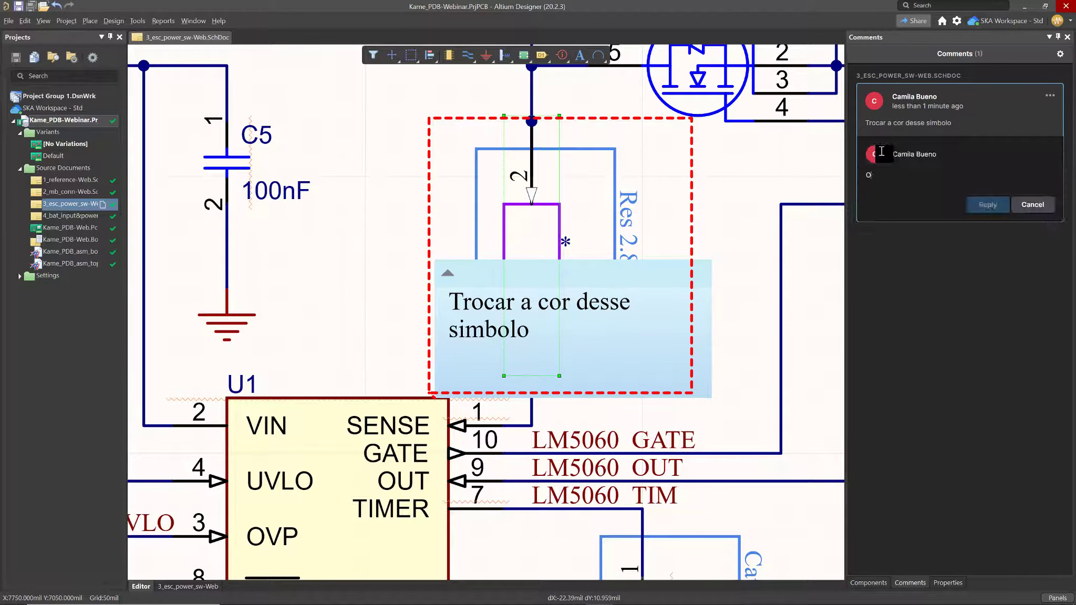
{"action": "type", "text": "k,"}
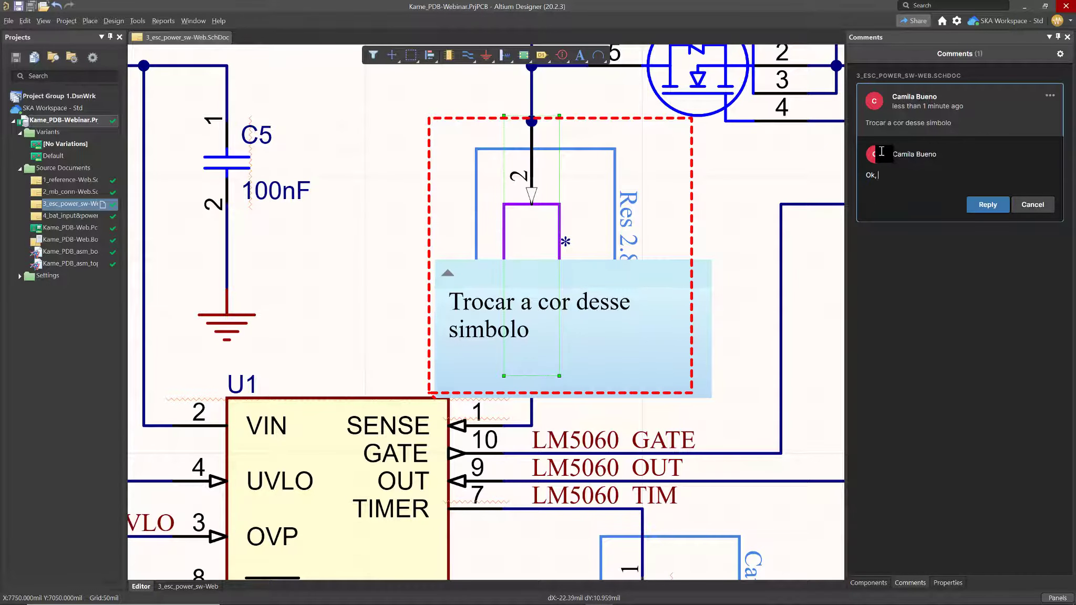
{"action": "type", "text": " será trocado"}
{"action": "left_click", "coordinate": [995, 205]}
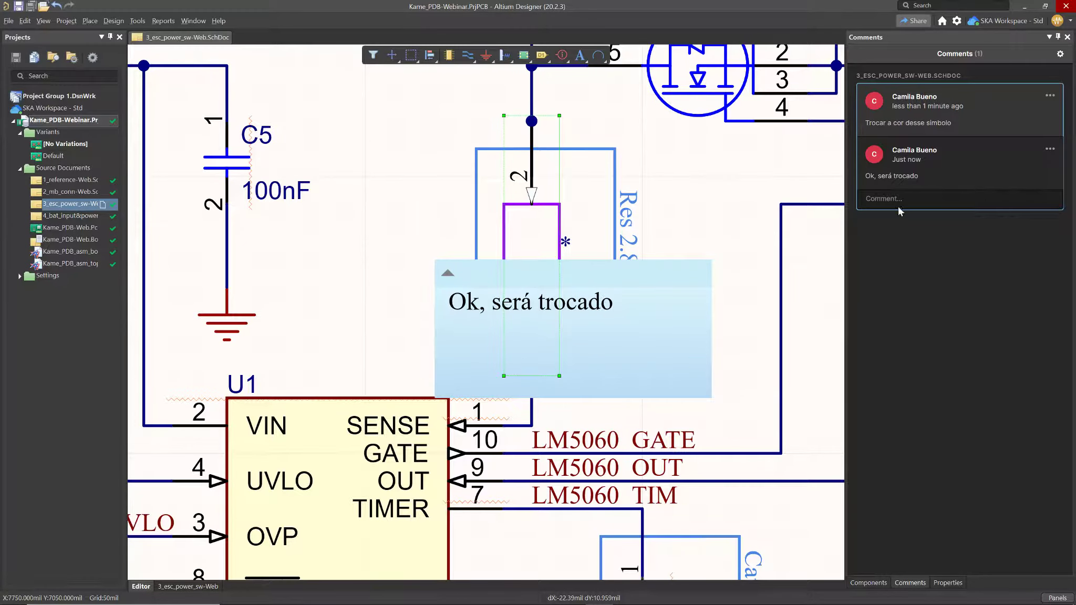
Mark the comment thread about the symbol's colour as resolved
{"action": "left_click", "coordinate": [1050, 95]}
{"action": "left_click", "coordinate": [1039, 115]}
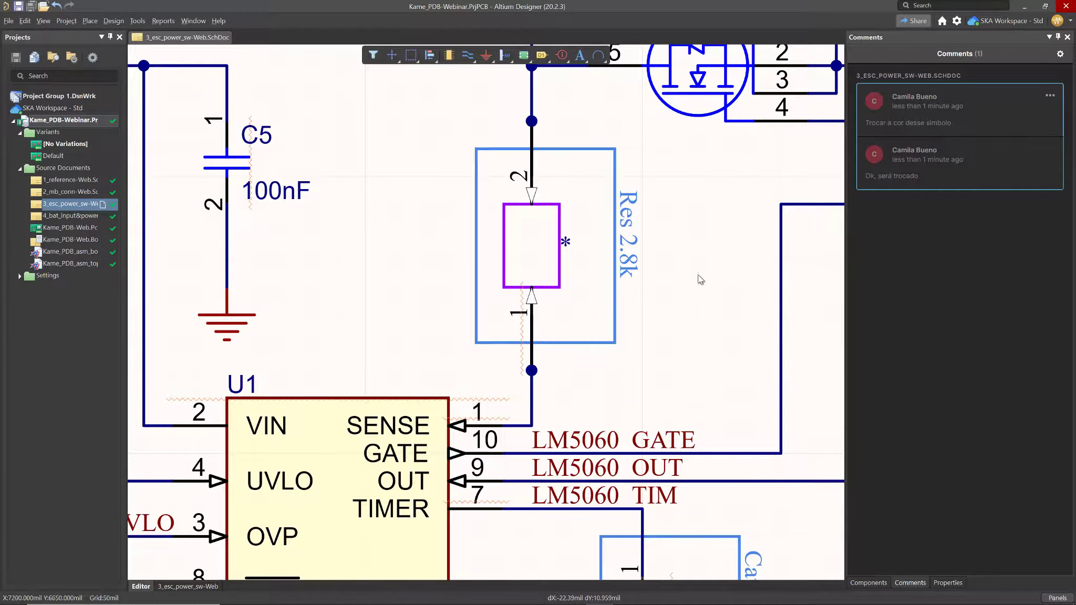
{"action": "right_click_drag", "start_coordinate": [718, 170], "coordinate": [661, 203]}
{"action": "scroll", "coordinate": [661, 203], "scroll_direction": "down", "scroll_amount": 2, "text": "ctrl"}
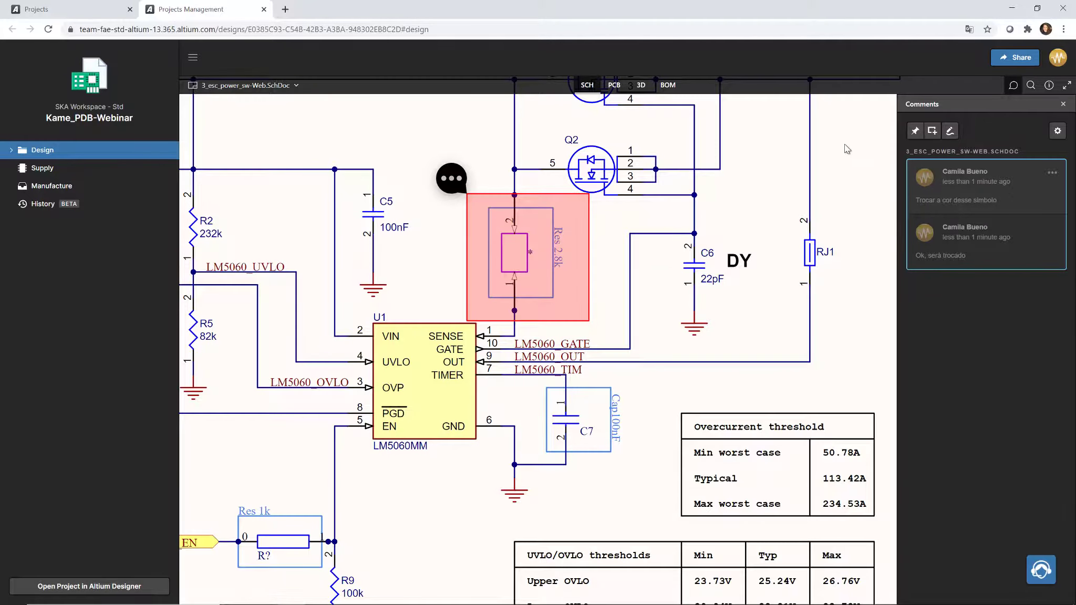
In the Altium 365 web viewer, close the comments and measure the distance between the two upper corner mounting holes in the 2D PCB view
{"action": "left_click", "coordinate": [1063, 104]}
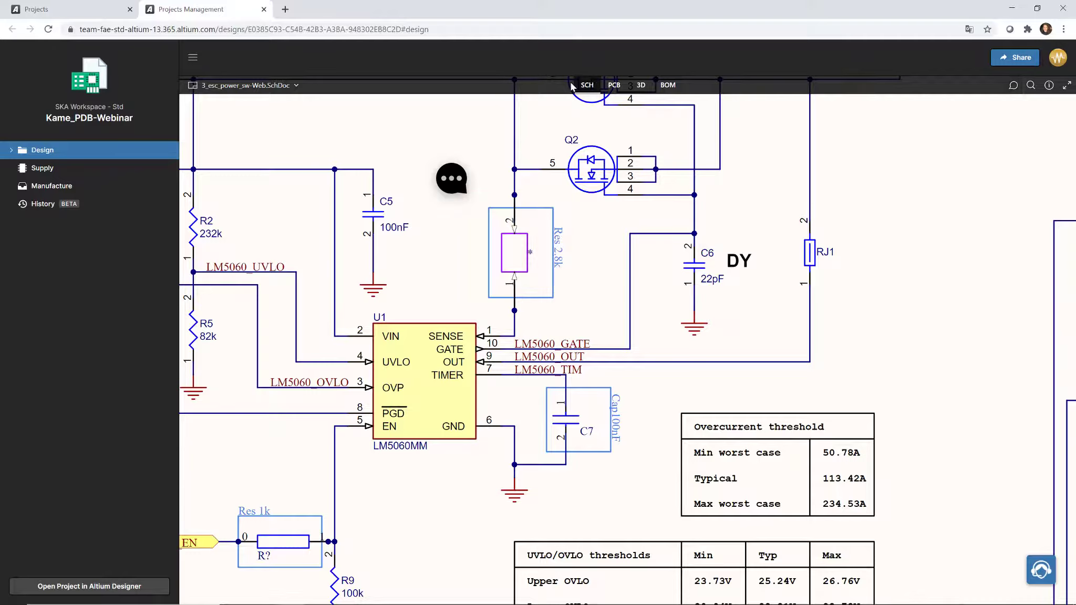
{"action": "left_click", "coordinate": [613, 86]}
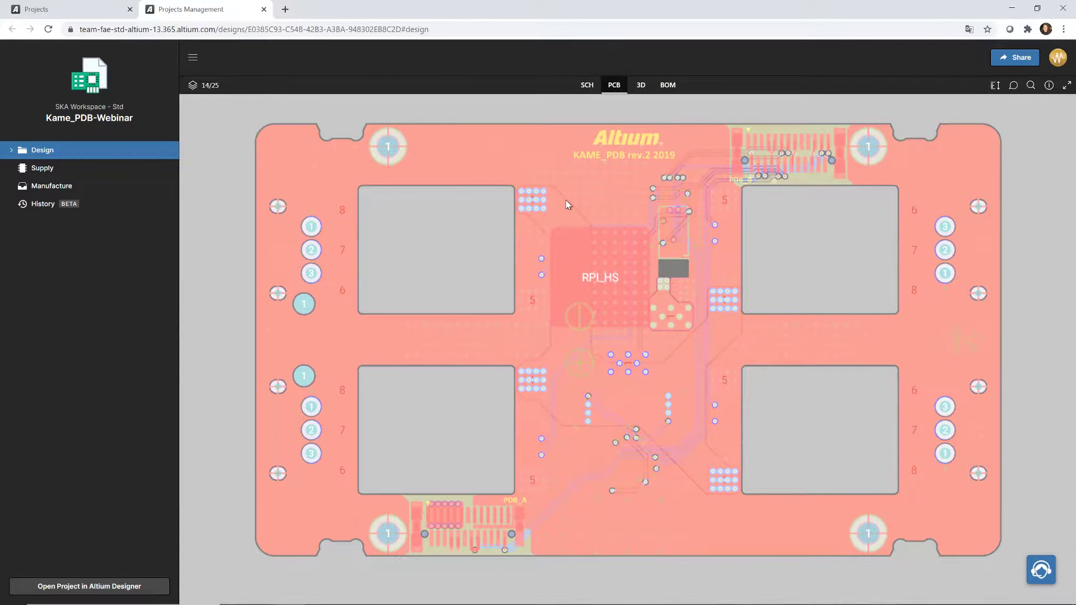
{"action": "left_click", "coordinate": [994, 87]}
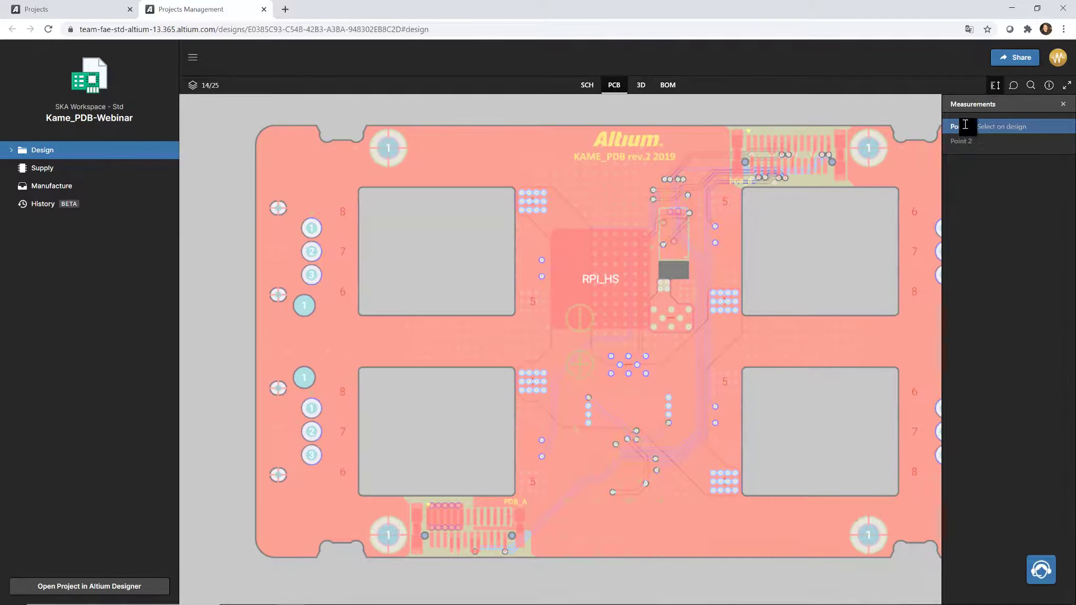
{"action": "left_click", "coordinate": [388, 148]}
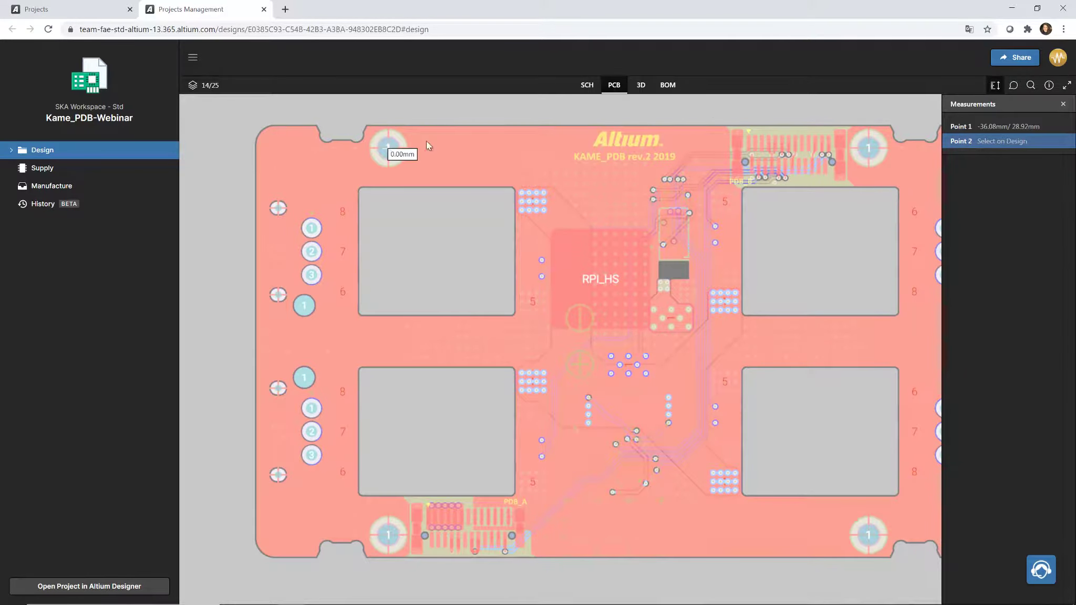
{"action": "left_click", "coordinate": [868, 147]}
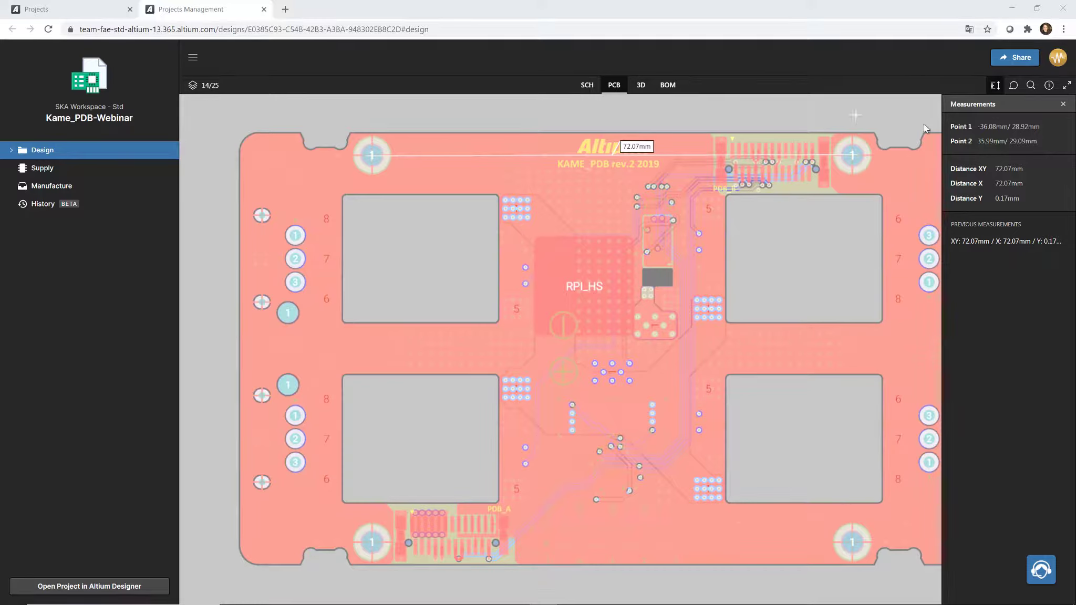
{"action": "left_click", "coordinate": [1063, 104]}
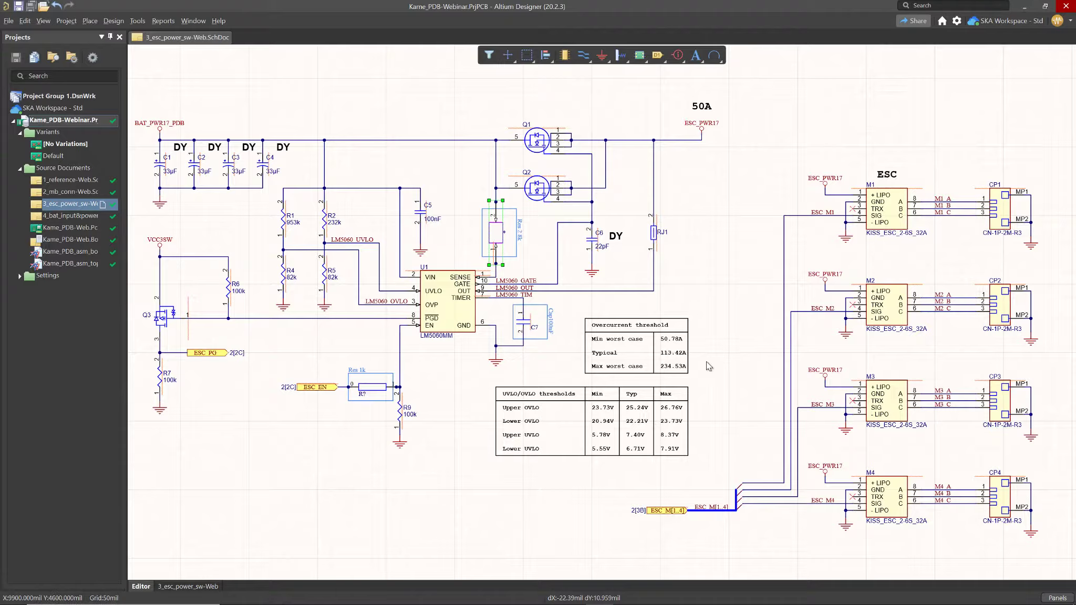
Close the 3_esc_power_sw-Web schematic and the Kame_PDB-Webinar project
{"action": "scroll", "coordinate": [707, 362], "scroll_direction": "up", "scroll_amount": 2, "text": "ctrl"}
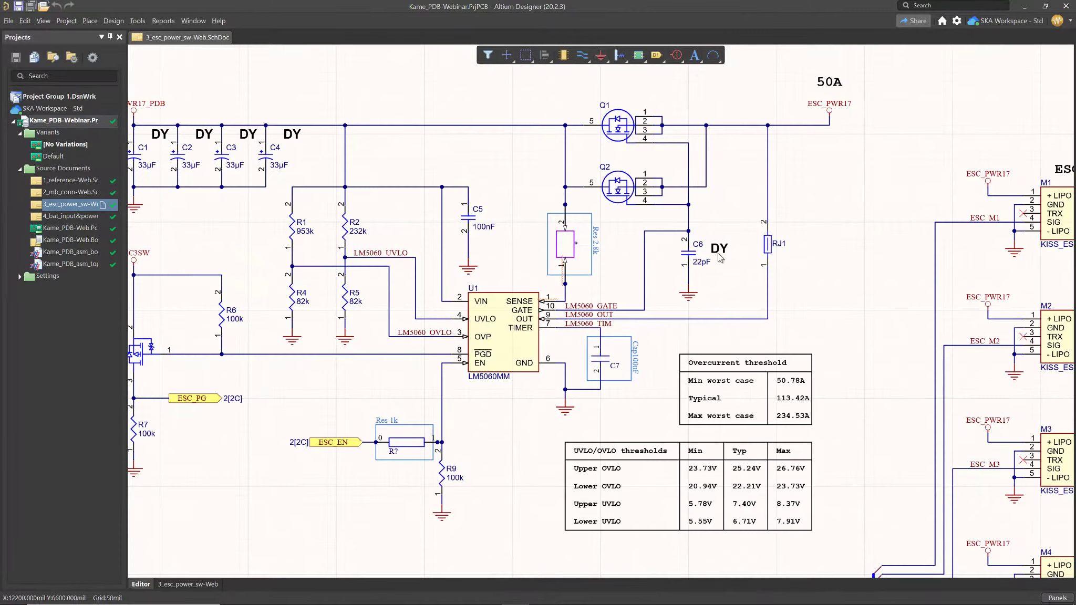
{"action": "middle_click", "coordinate": [172, 39]}
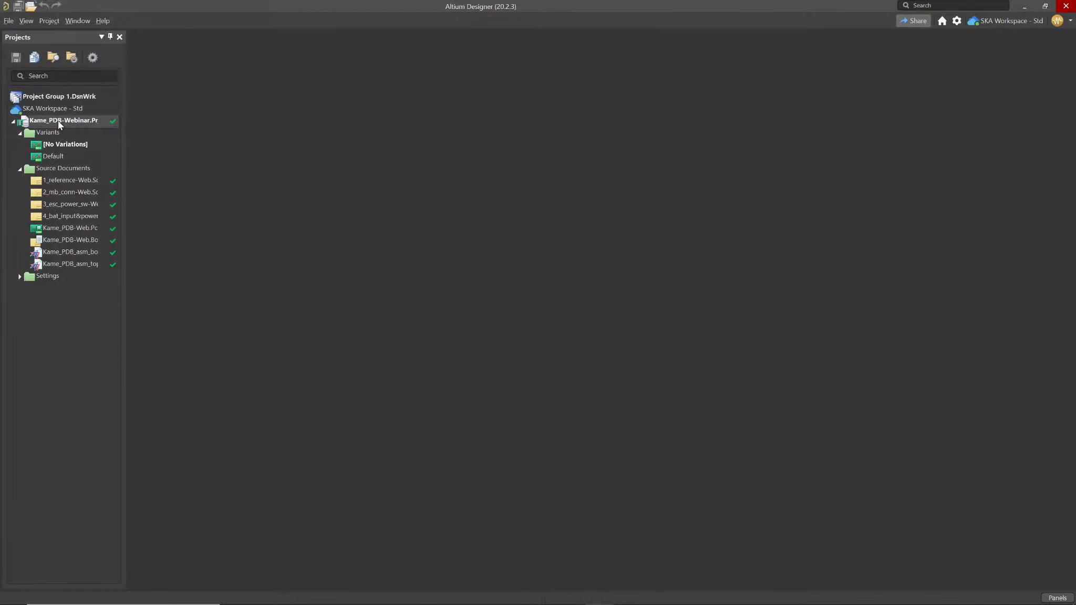
{"action": "right_click", "coordinate": [57, 121]}
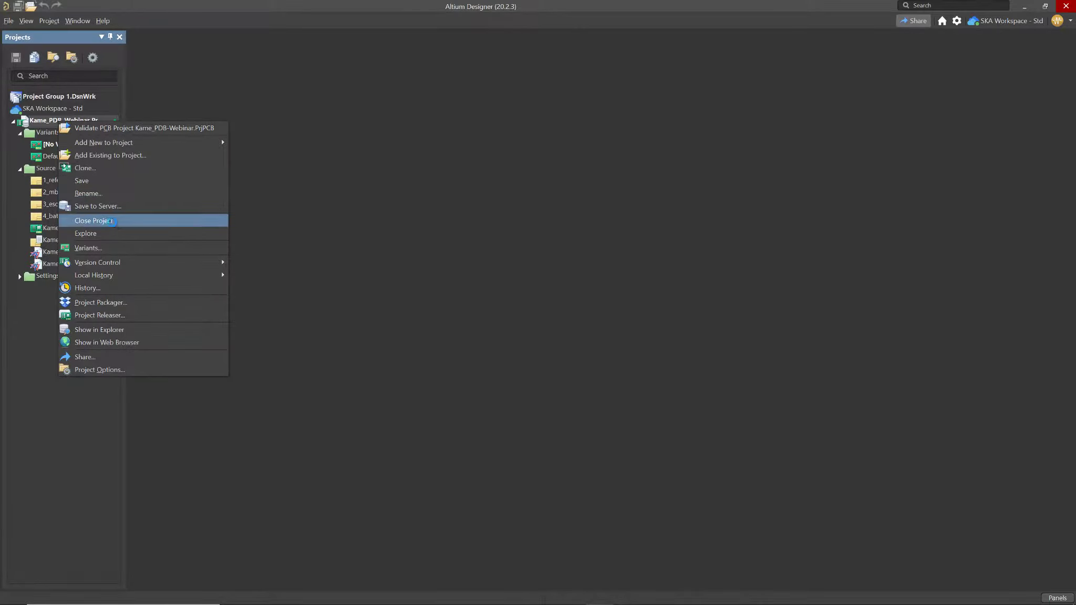
{"action": "left_click", "coordinate": [111, 221]}
Open the Kame_FMU project from SKA Workspace - Std and display MCAD CoDesigner for its PCB document
{"action": "left_click", "coordinate": [8, 21]}
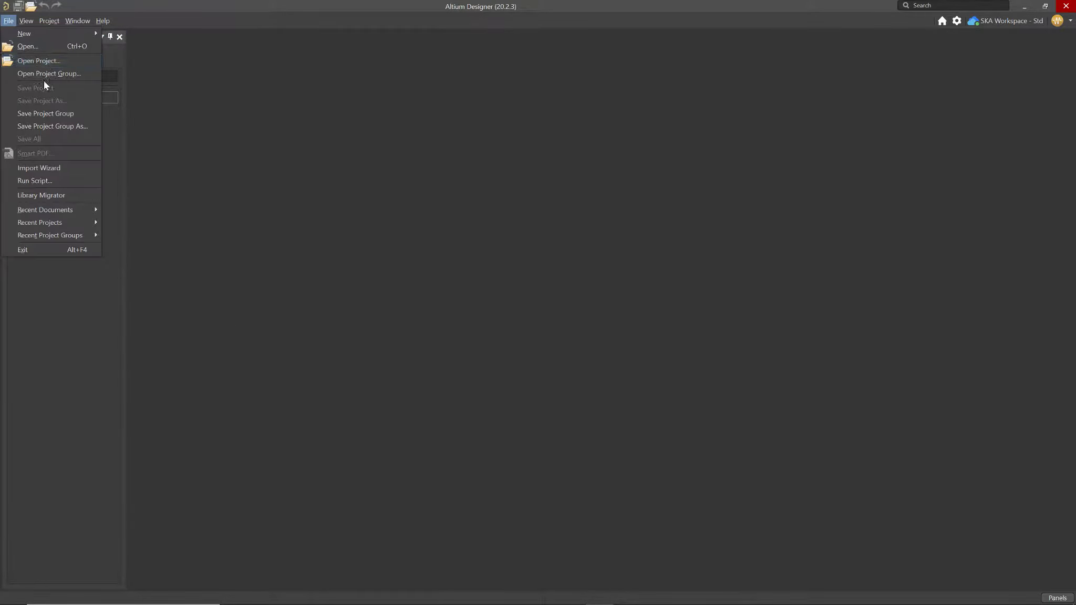
{"action": "left_click", "coordinate": [41, 61]}
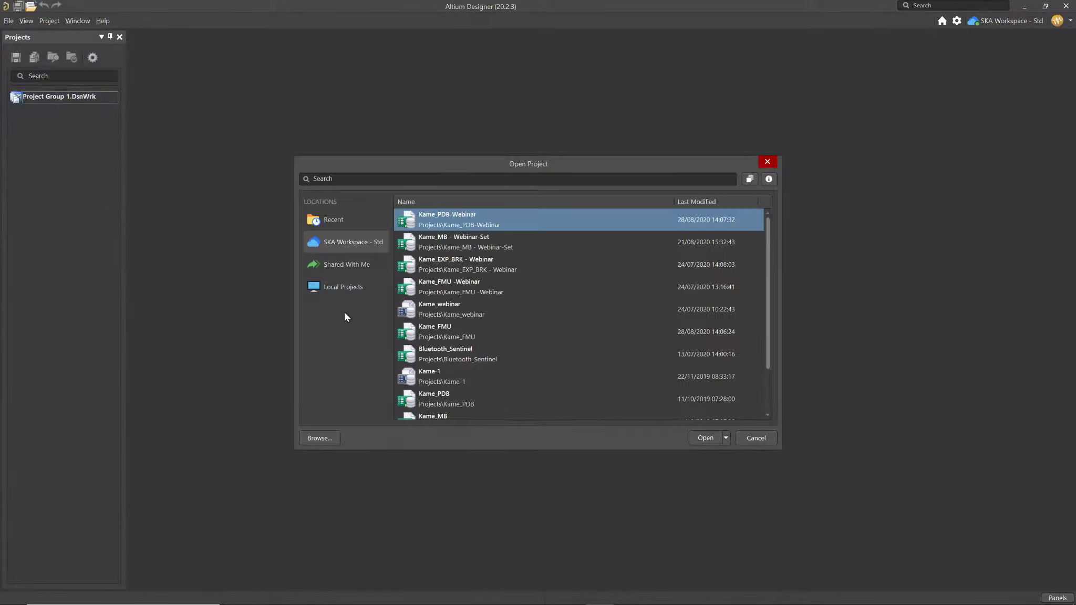
{"action": "double_click", "coordinate": [465, 335]}
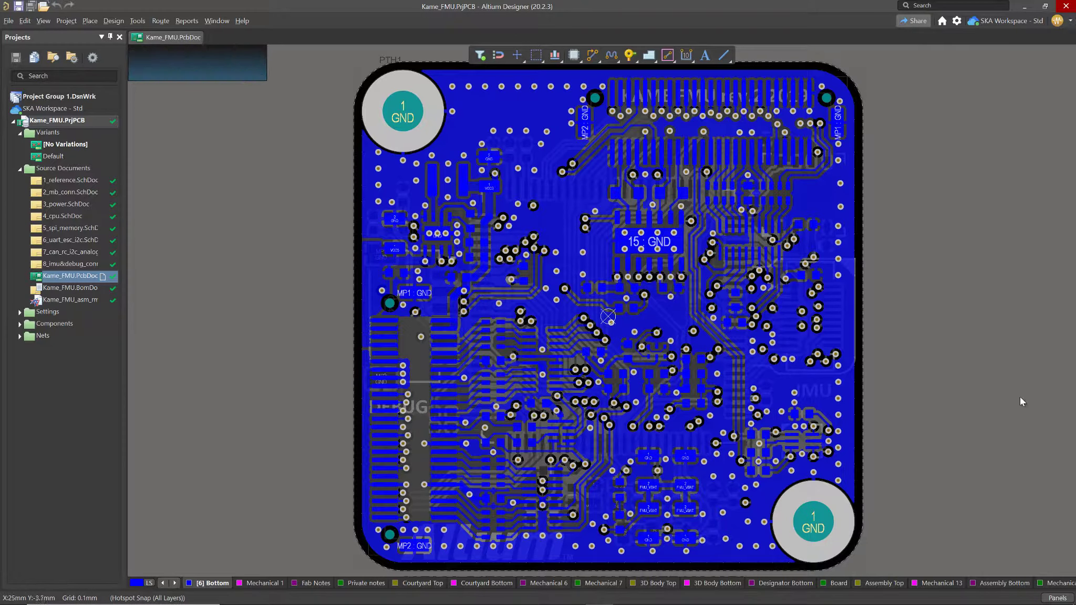
{"action": "left_click", "coordinate": [1056, 597]}
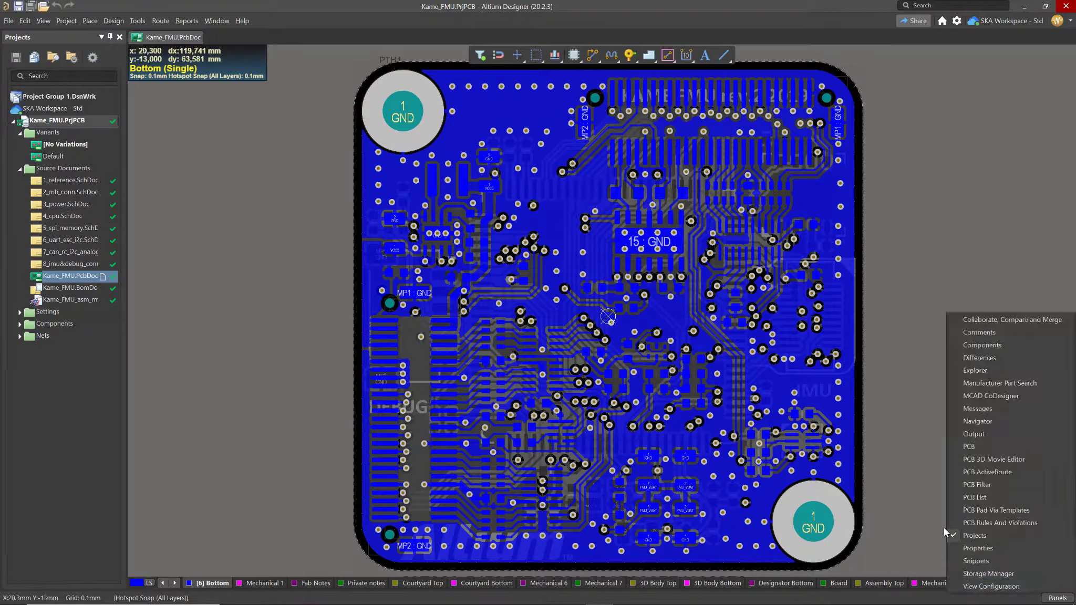
{"action": "left_click", "coordinate": [1004, 396]}
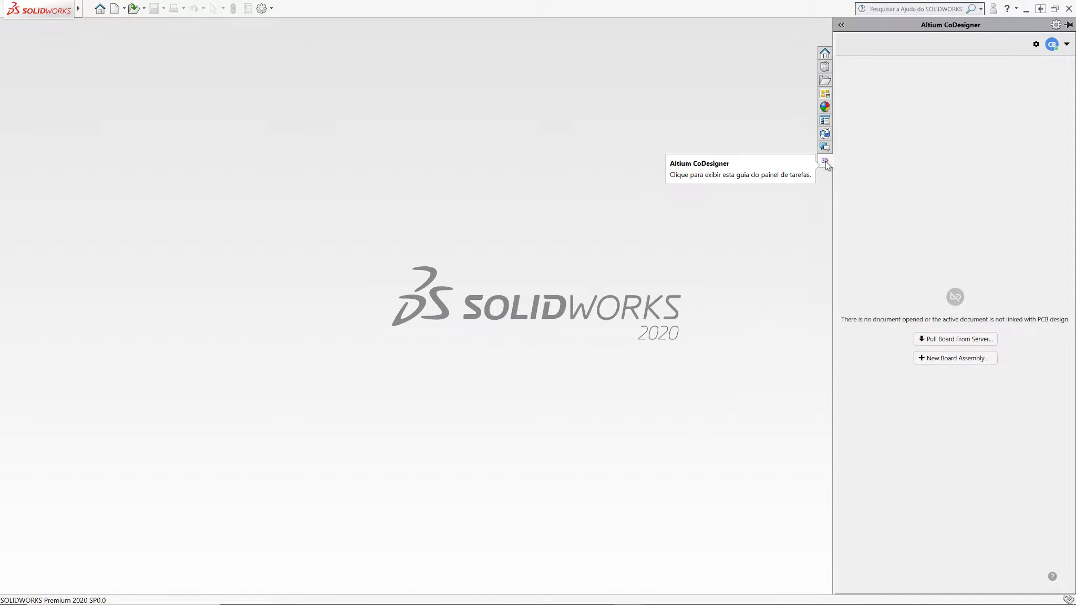
Switch to SOLIDWORKS and show the account's workspace connections in Altium CoDesigner
{"action": "left_click", "coordinate": [826, 163]}
{"action": "left_click", "coordinate": [1067, 45]}
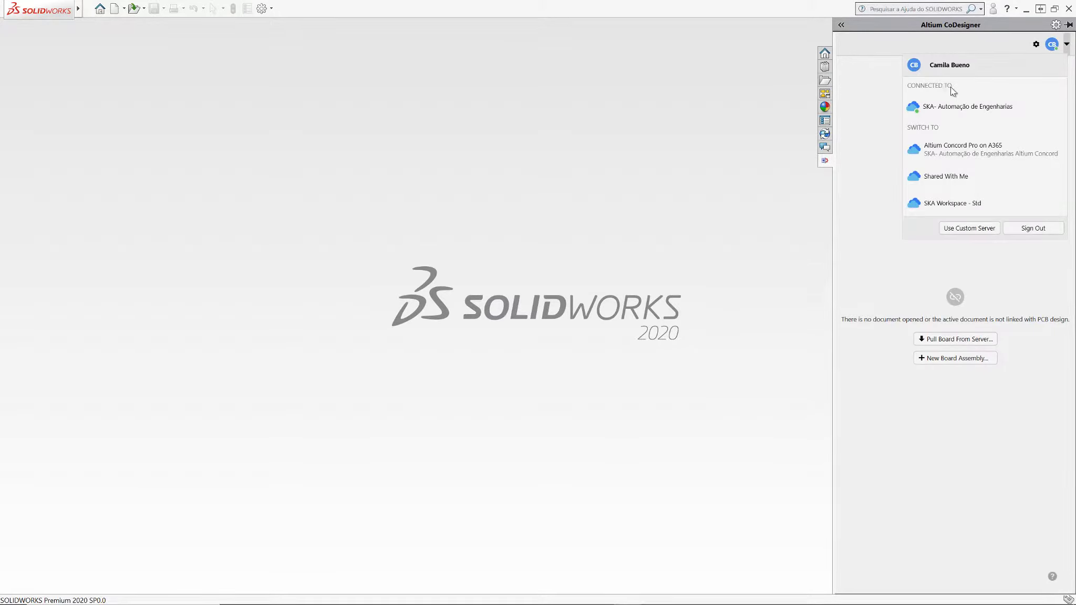